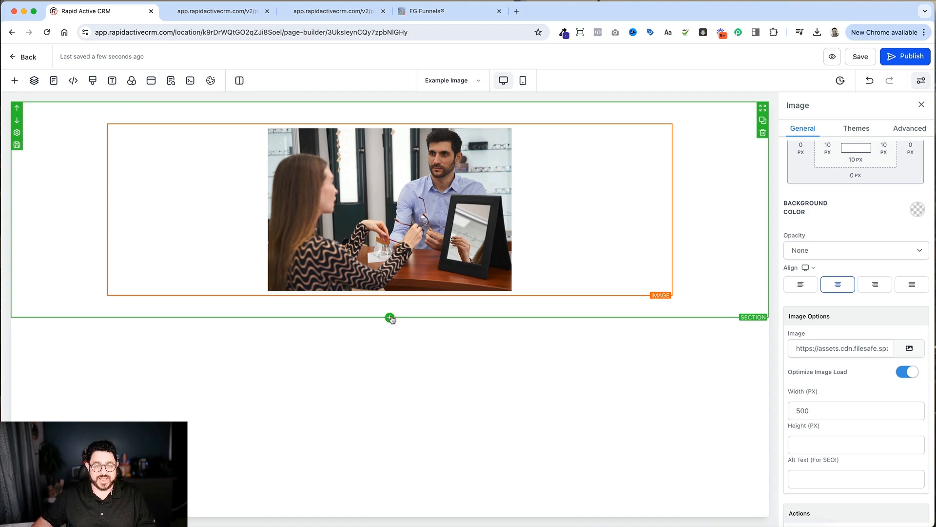
Step: Add a full-width section directly below the section that holds the optician photo
{"action": "left_click", "coordinate": [390, 318]}
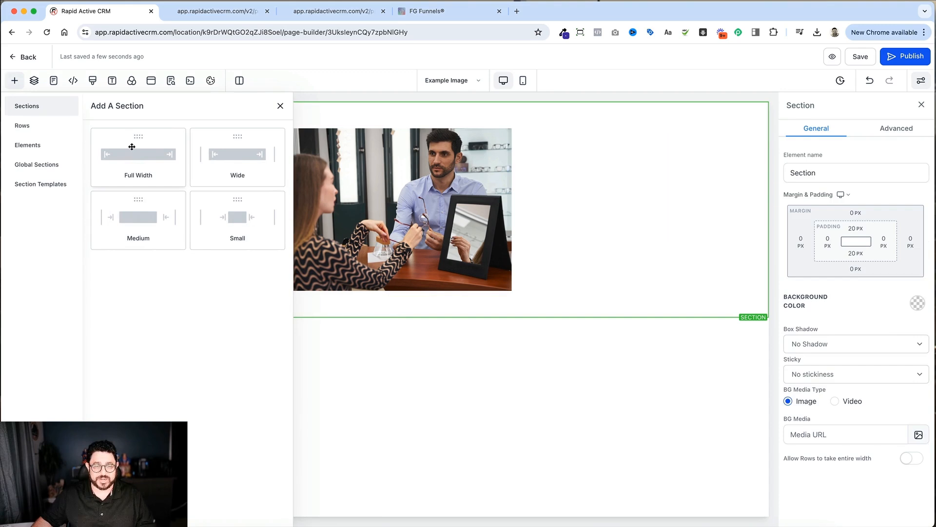
{"action": "left_click", "coordinate": [131, 146]}
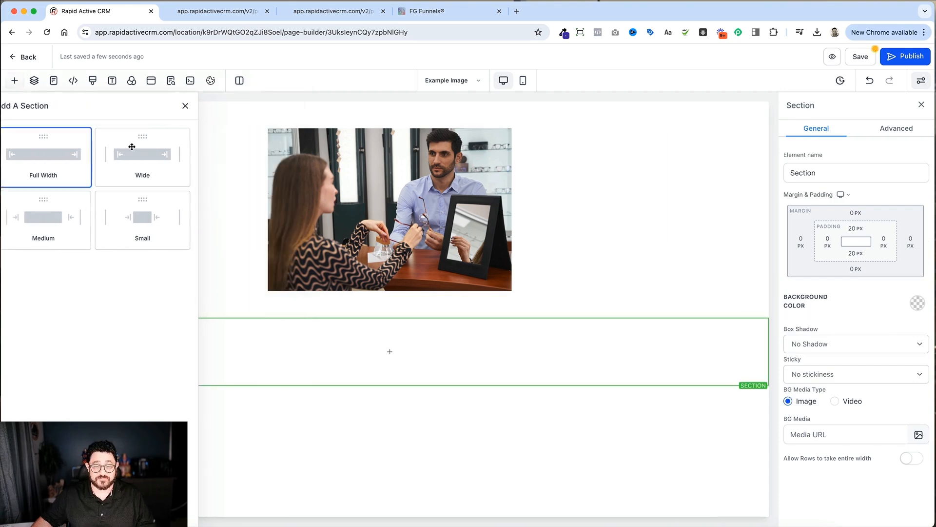
Step: Try duplicating the column of a new one-column row until it has seven columns, and delete that row
{"action": "left_click", "coordinate": [376, 351]}
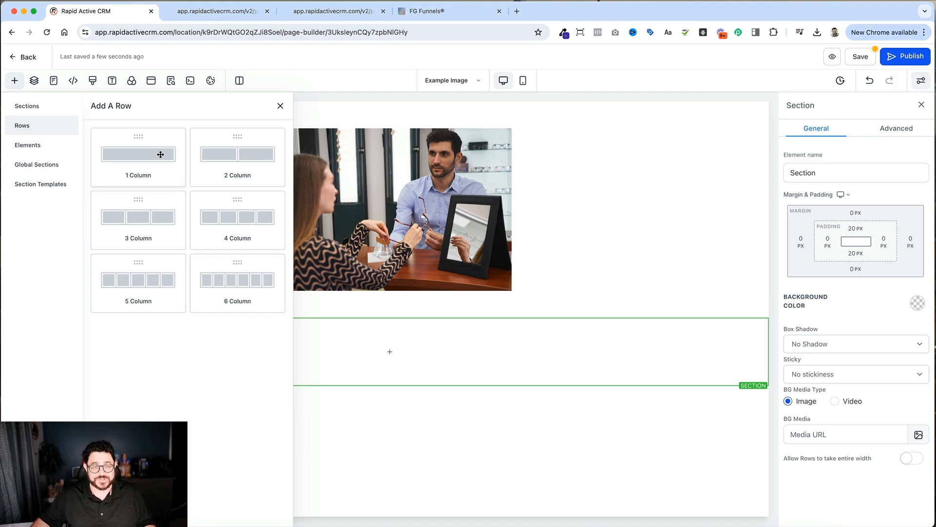
{"action": "left_click_drag", "start_coordinate": [161, 155], "coordinate": [418, 383]}
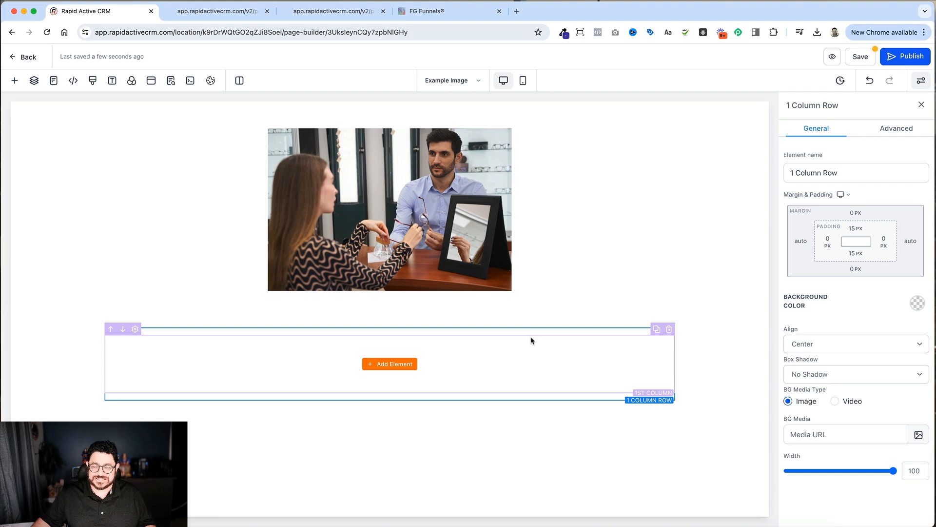
{"action": "left_click", "coordinate": [656, 333]}
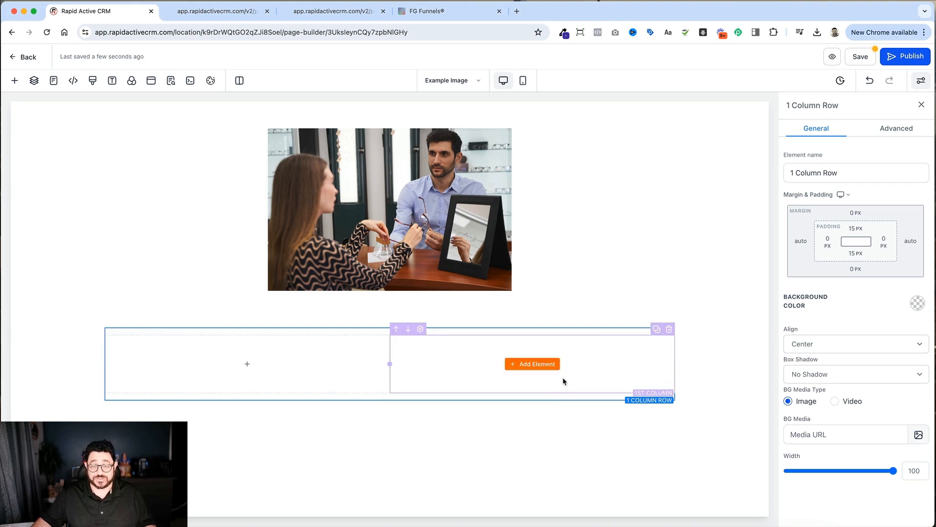
{"action": "left_click", "coordinate": [657, 332]}
{"action": "left_click", "coordinate": [657, 331]}
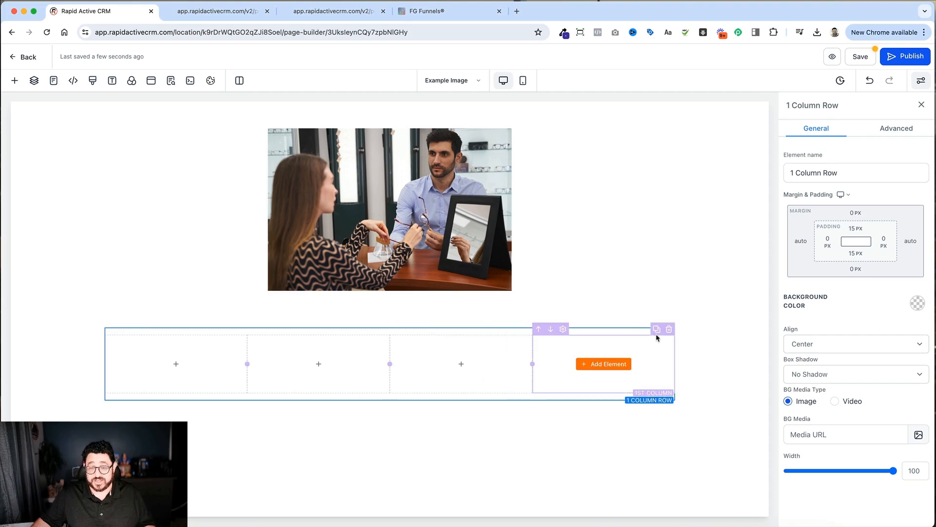
{"action": "left_click", "coordinate": [657, 331]}
{"action": "left_click", "coordinate": [657, 330]}
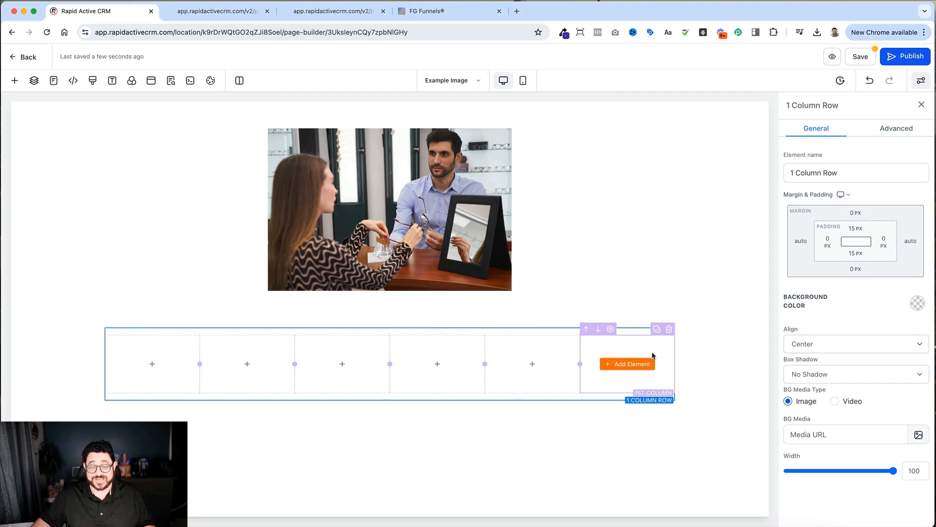
{"action": "left_click", "coordinate": [657, 330]}
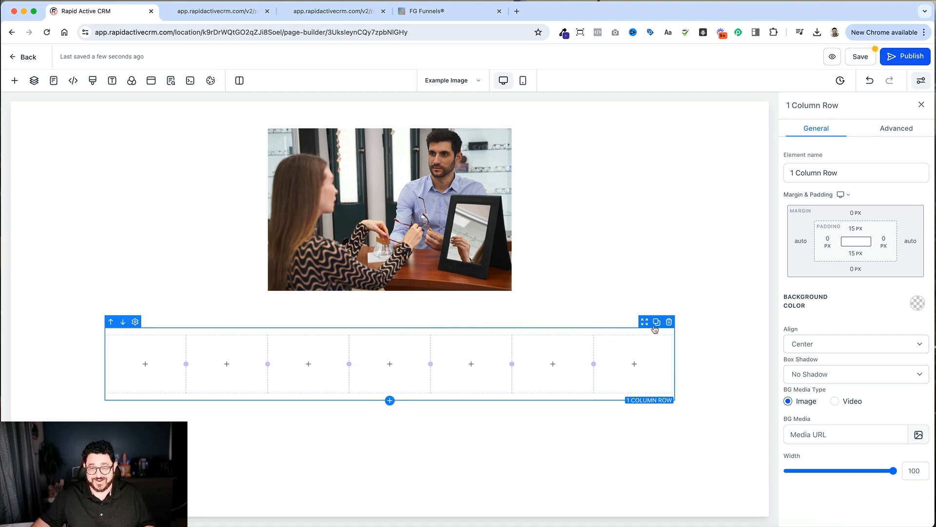
{"action": "left_click", "coordinate": [668, 322]}
Step: Add a one-column row to the empty section and insert an image element in it
{"action": "left_click", "coordinate": [393, 351]}
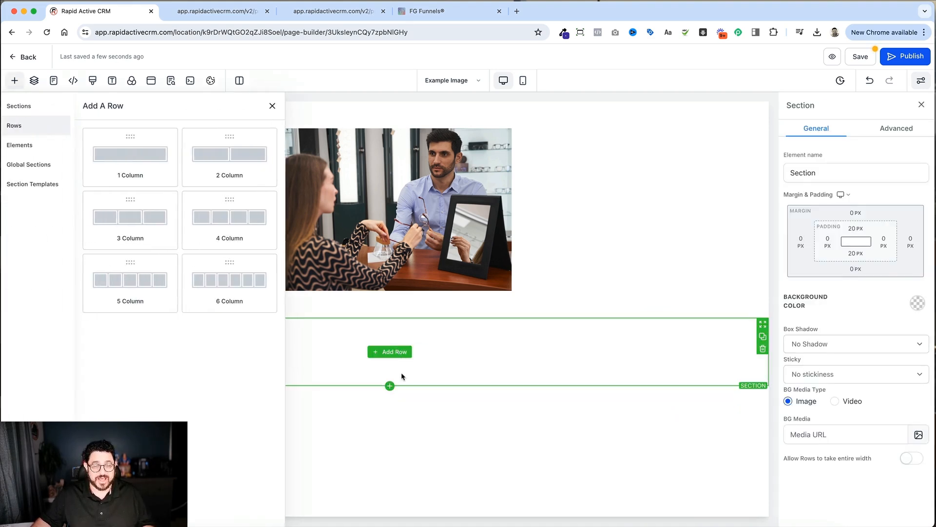
{"action": "left_click", "coordinate": [146, 162]}
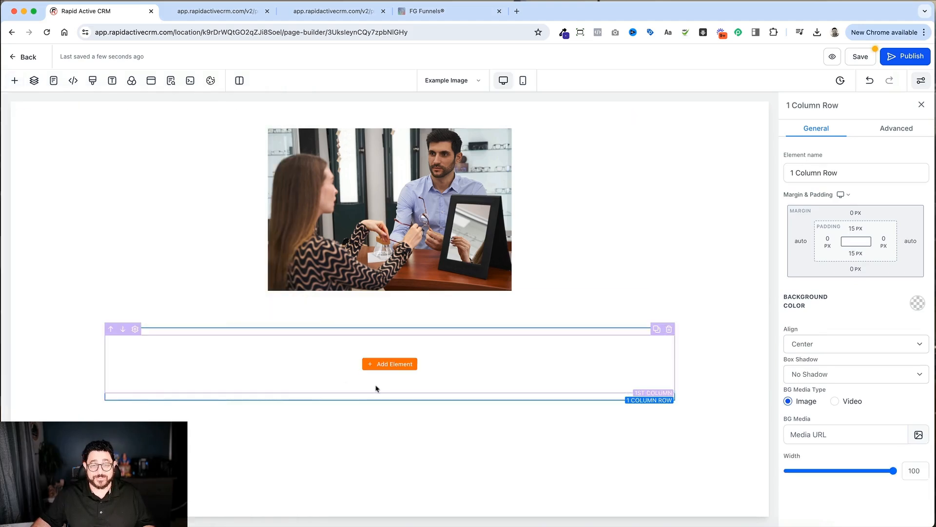
{"action": "left_click", "coordinate": [394, 364]}
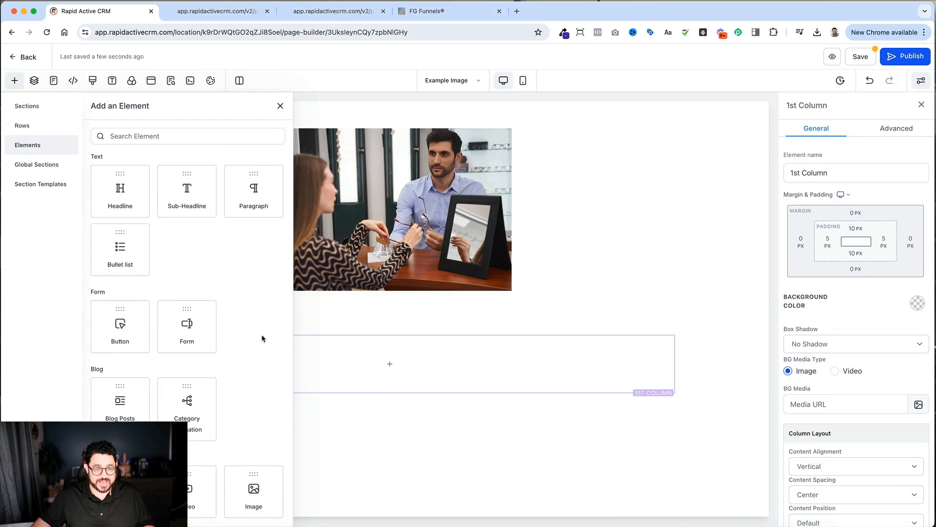
{"action": "left_click", "coordinate": [265, 476]}
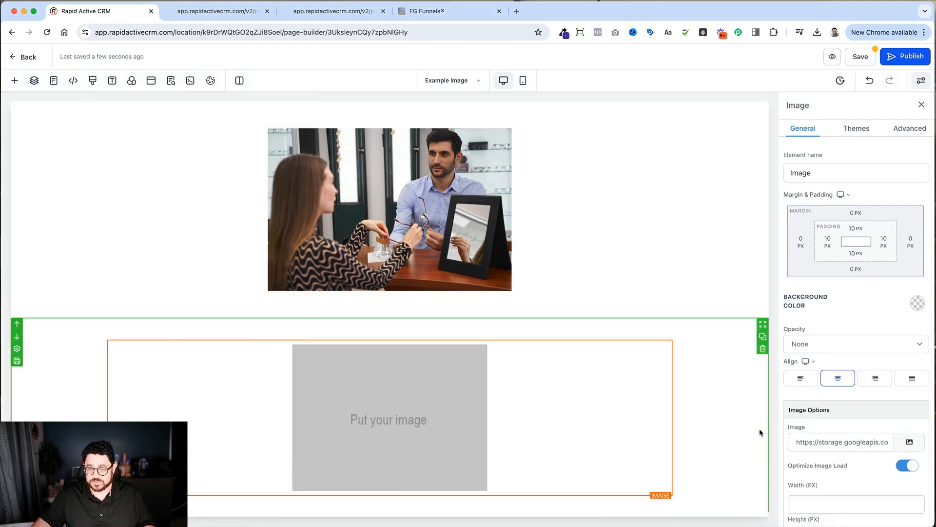
Step: Fill the image placeholder with the optician-shop-worker photo from the media library
{"action": "left_click", "coordinate": [908, 444]}
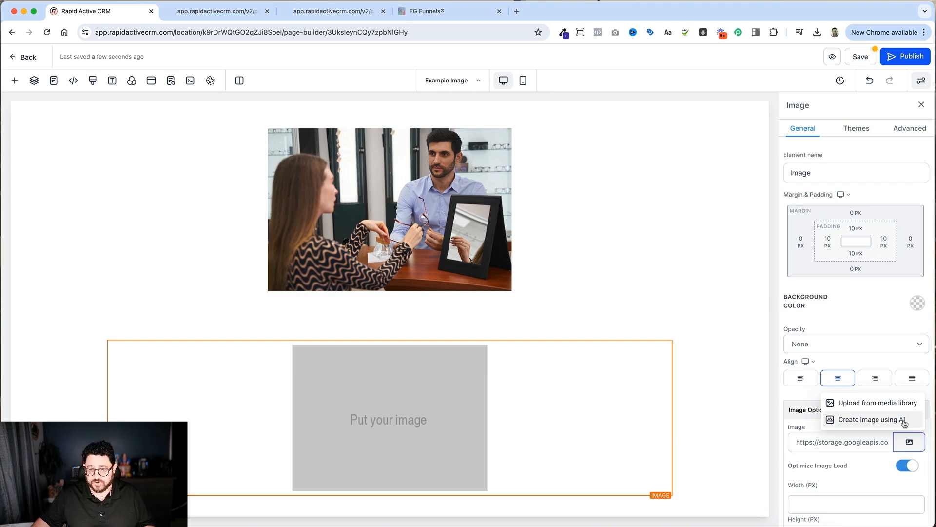
{"action": "left_click", "coordinate": [900, 410]}
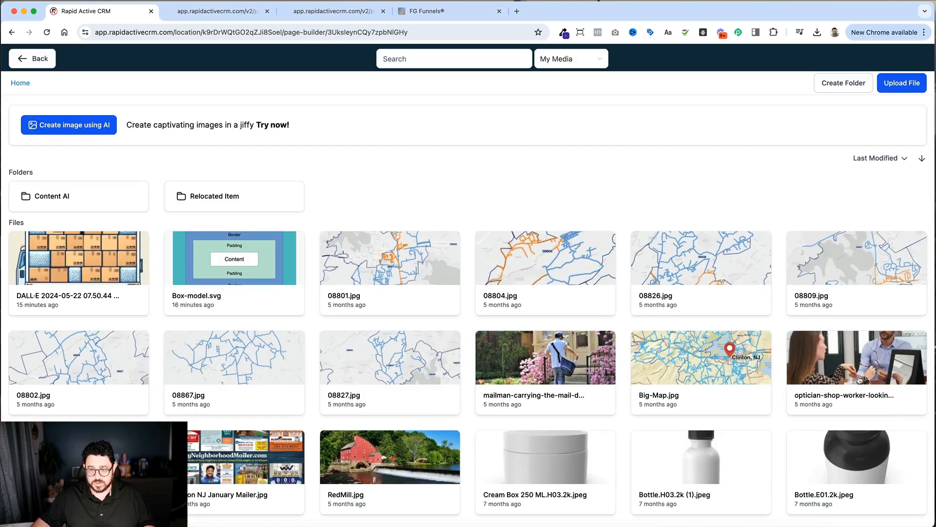
{"action": "left_click", "coordinate": [859, 372]}
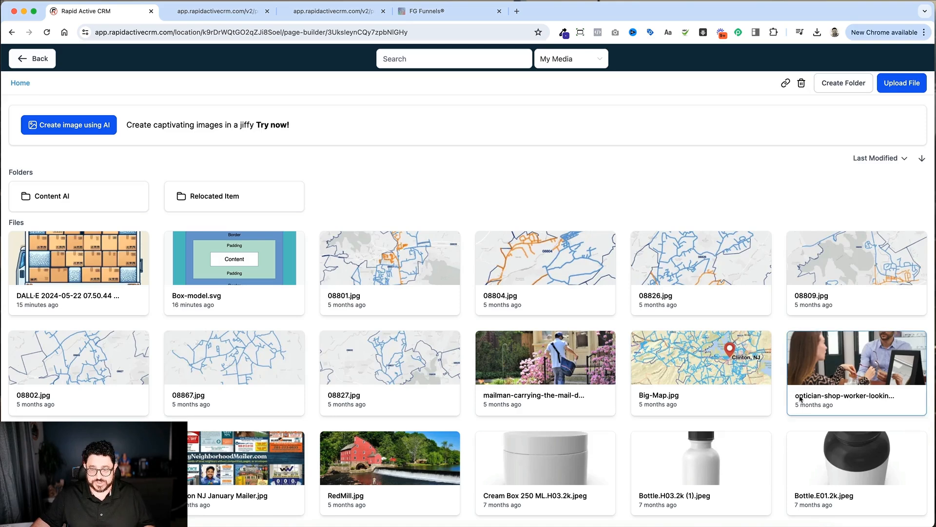
{"action": "double_click", "coordinate": [841, 370]}
Step: Set the new optician image's width to 600 px
{"action": "scroll", "coordinate": [511, 386], "scroll_direction": "down", "scroll_amount": 3}
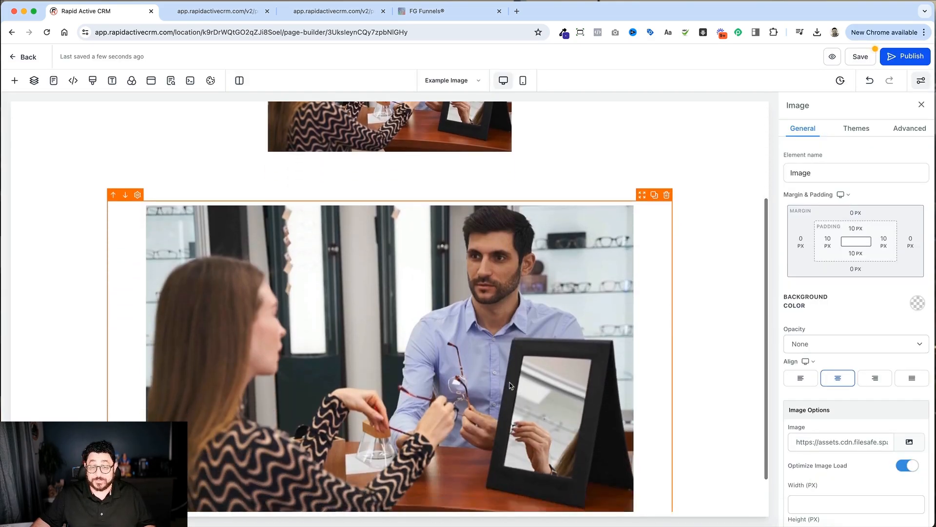
{"action": "scroll", "coordinate": [511, 386], "scroll_direction": "up", "scroll_amount": 3}
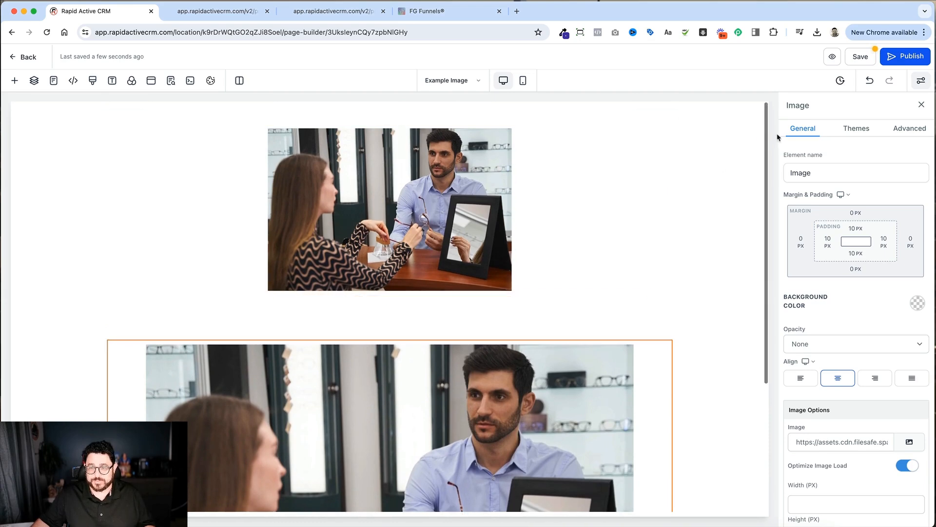
{"action": "scroll", "coordinate": [745, 161], "scroll_direction": "down", "scroll_amount": 3}
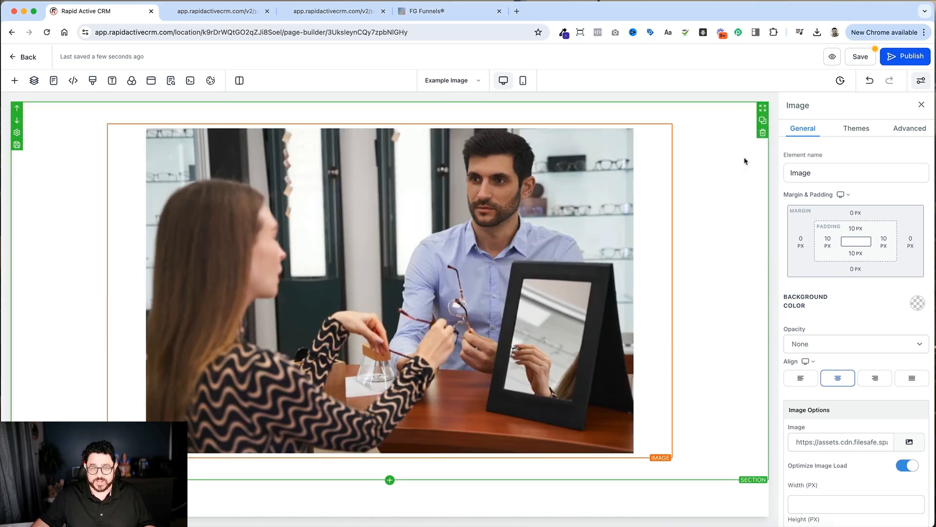
{"action": "left_click", "coordinate": [828, 501]}
{"action": "type", "text": "1"}
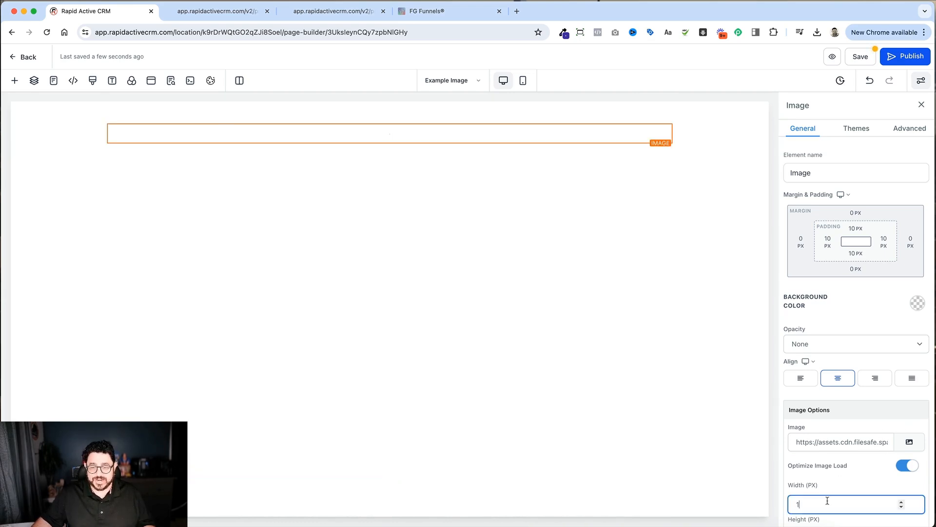
{"action": "key", "text": "BackSpace"}
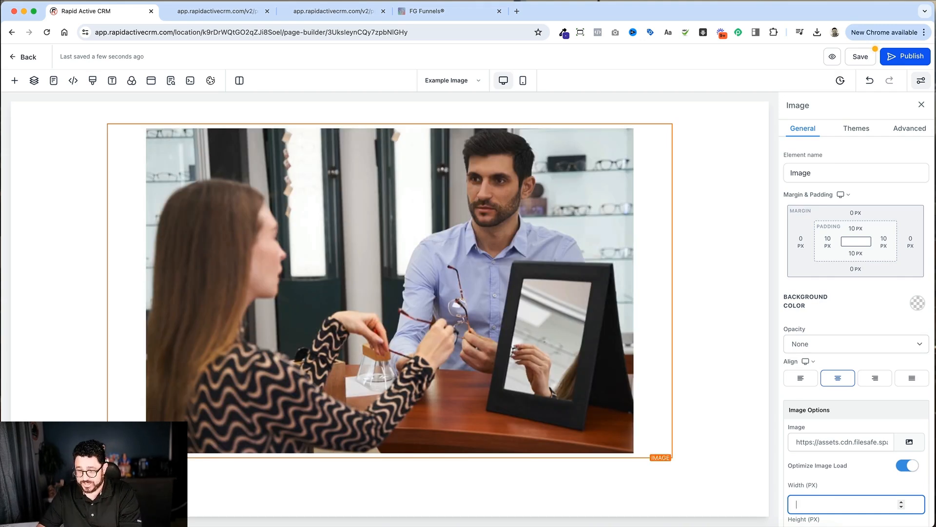
{"action": "type", "text": "6"}
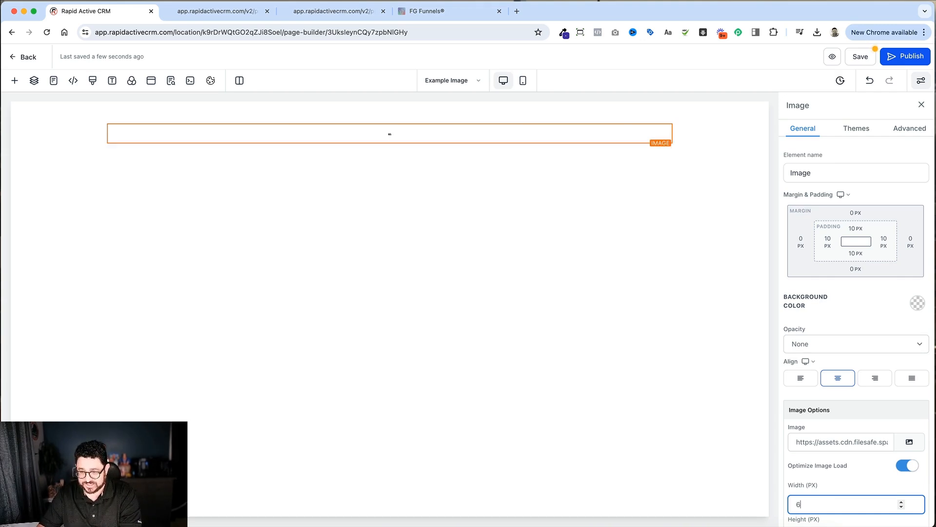
{"action": "type", "text": "00"}
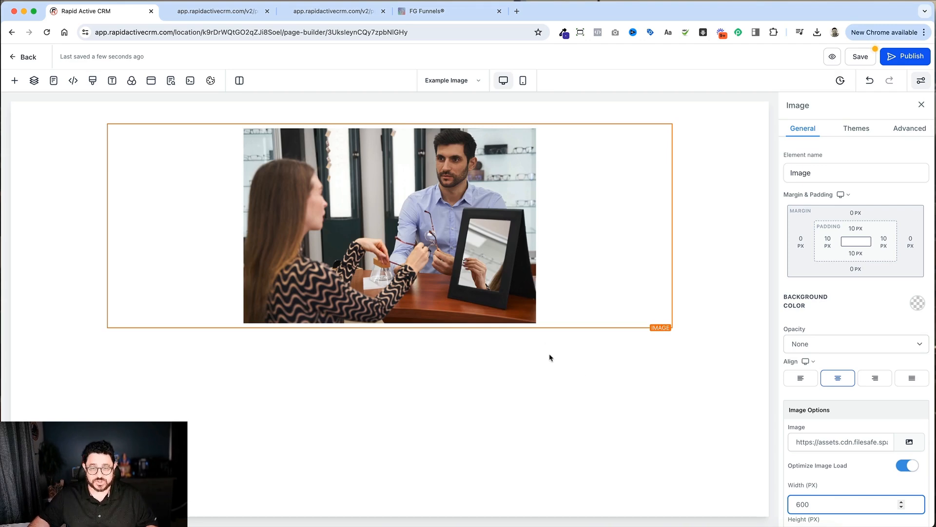
Step: Select the section, its column and the image in turn to compare their general settings
{"action": "left_click", "coordinate": [547, 346]}
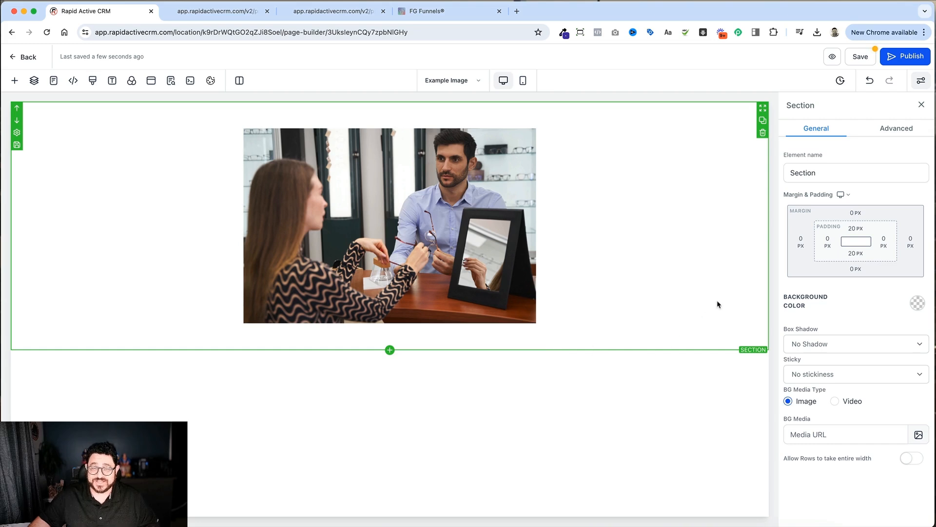
{"action": "left_click", "coordinate": [607, 122]}
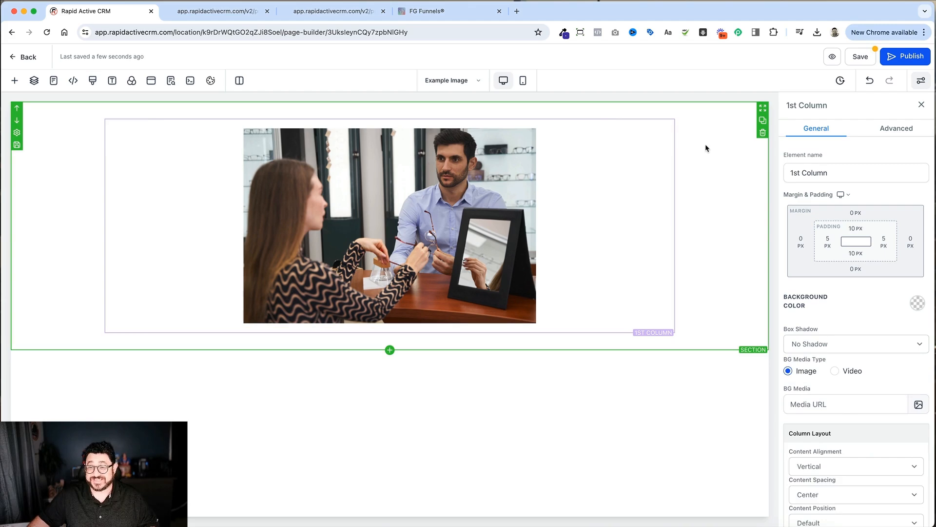
{"action": "left_click", "coordinate": [705, 146]}
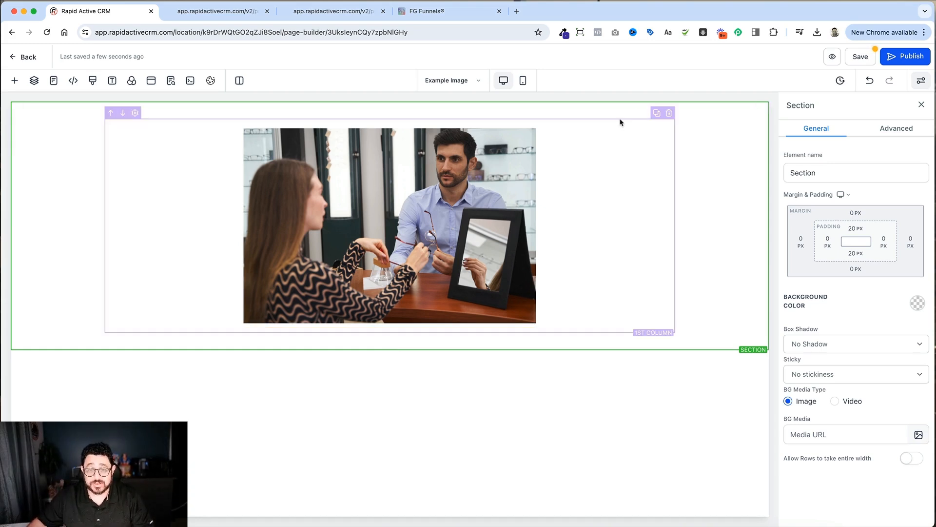
{"action": "left_click", "coordinate": [621, 122]}
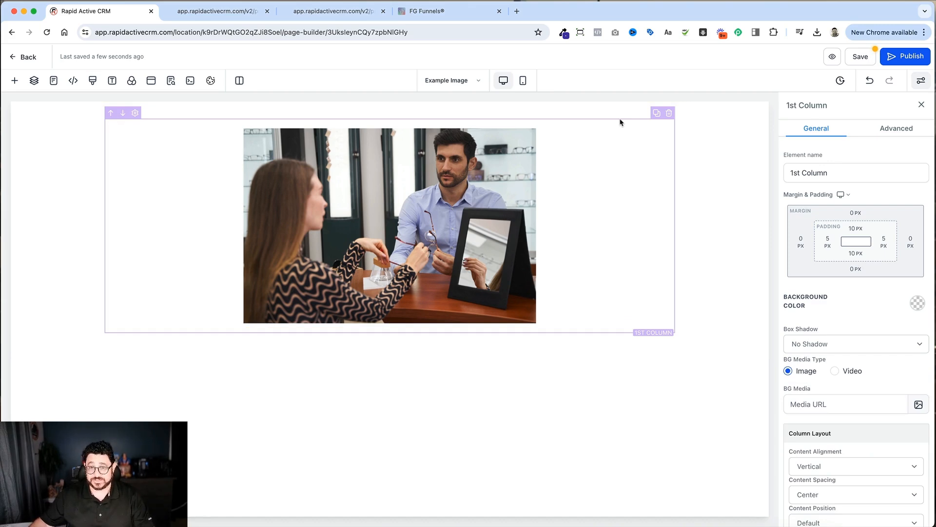
{"action": "left_click", "coordinate": [523, 137]}
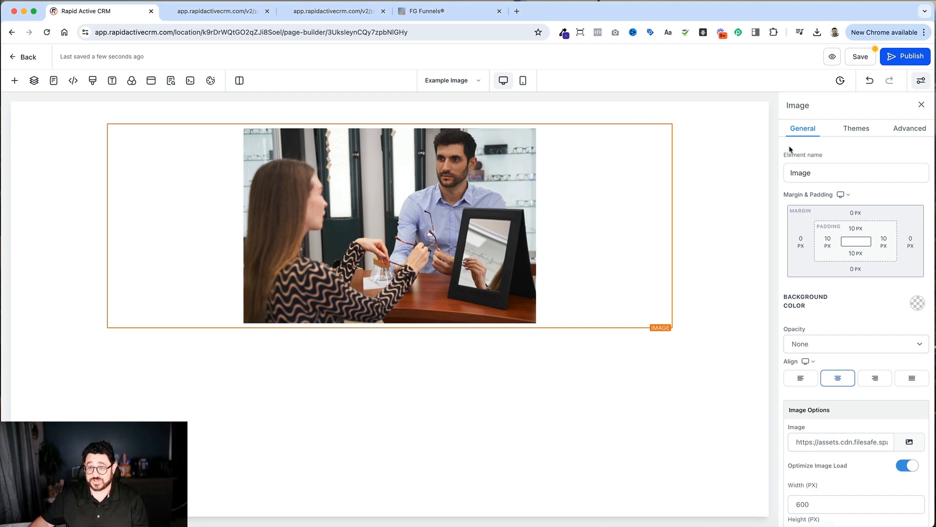
Step: Apply the 2px Dark Thumbnail Border to the selected image
{"action": "left_click", "coordinate": [898, 133]}
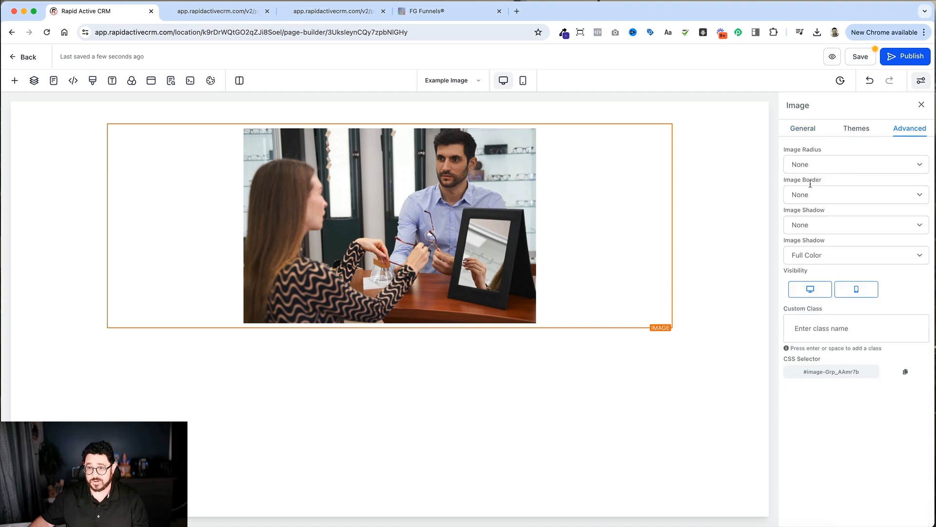
{"action": "left_click", "coordinate": [855, 196]}
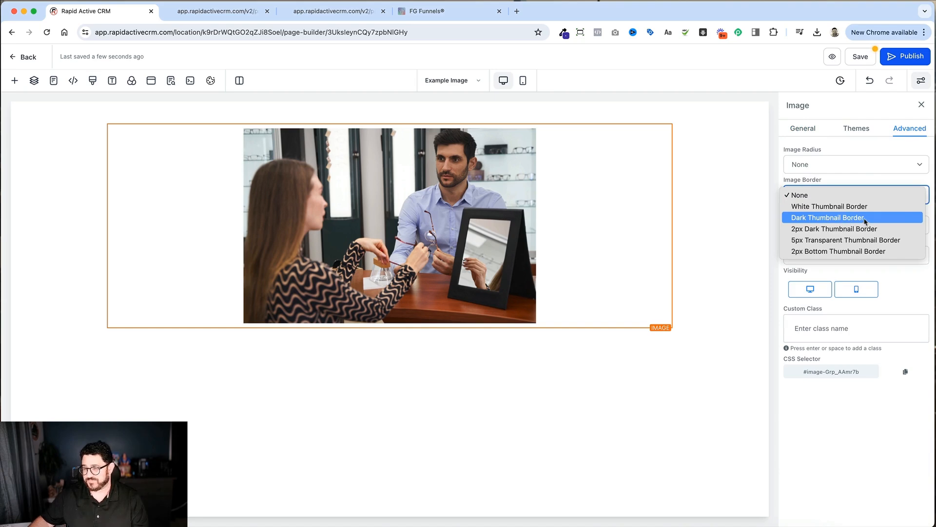
{"action": "left_click", "coordinate": [832, 231]}
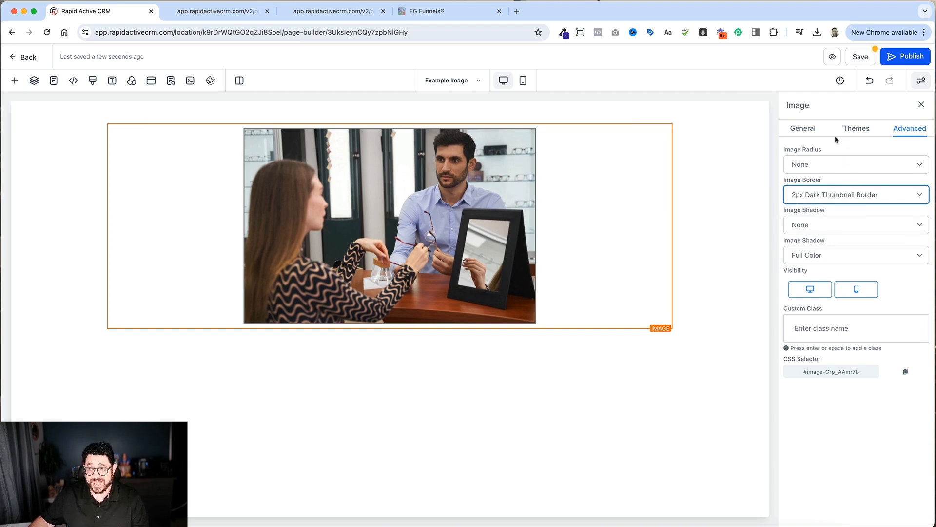
Step: Examine the image's general settings, such as margin and padding, and its advanced settings
{"action": "left_click", "coordinate": [817, 132]}
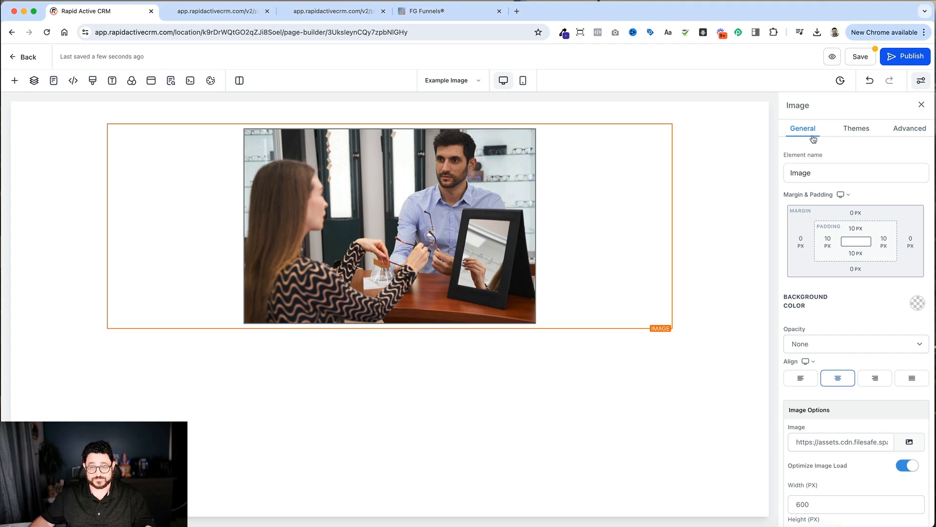
{"action": "mouse_move", "coordinate": [526, 229]}
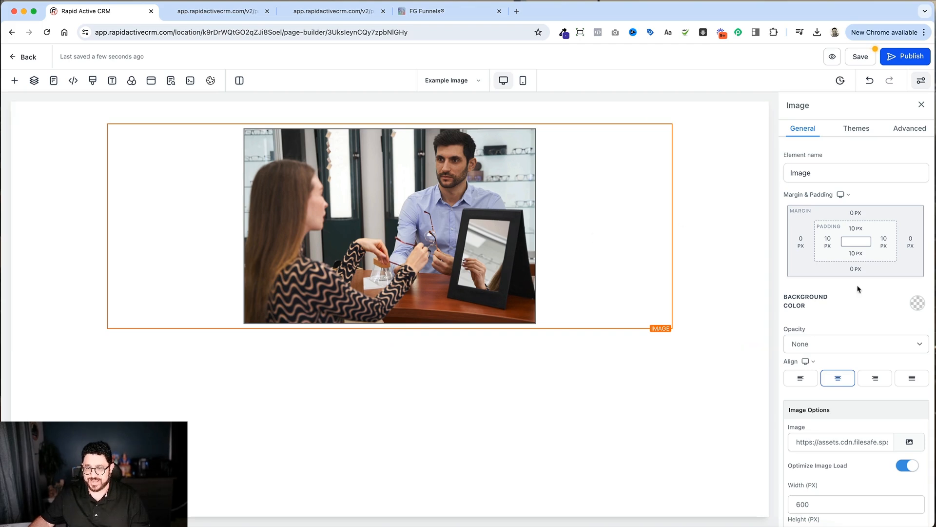
{"action": "scroll", "coordinate": [857, 287], "scroll_direction": "down", "scroll_amount": 3}
{"action": "scroll", "coordinate": [856, 278], "scroll_direction": "up", "scroll_amount": 3}
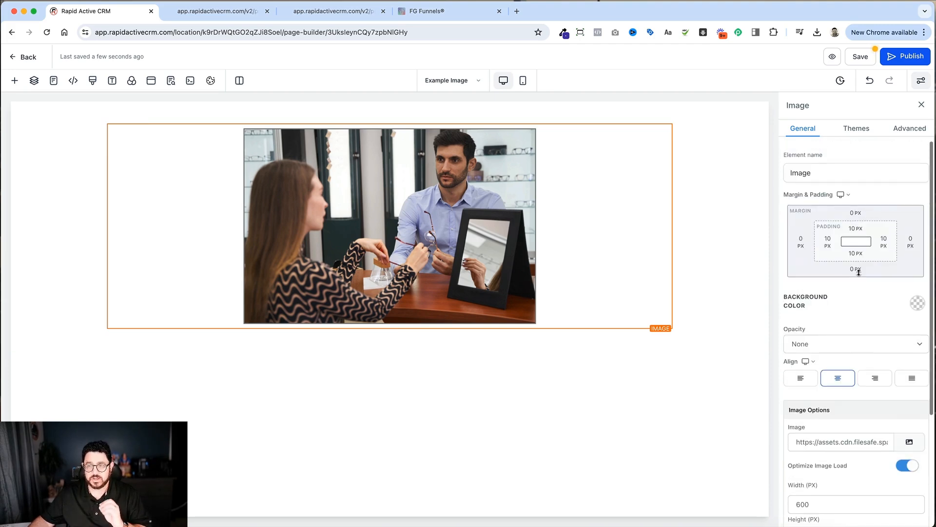
{"action": "left_click", "coordinate": [920, 129]}
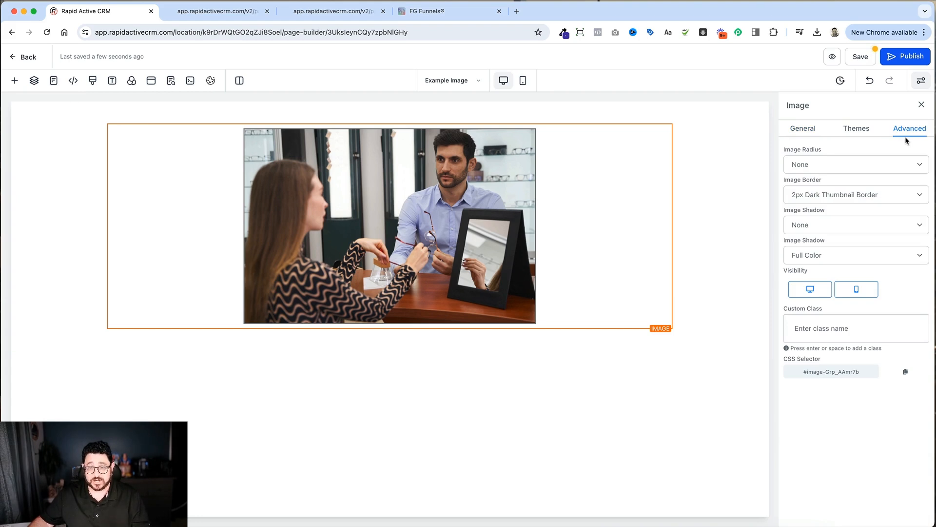
{"action": "left_click", "coordinate": [805, 130]}
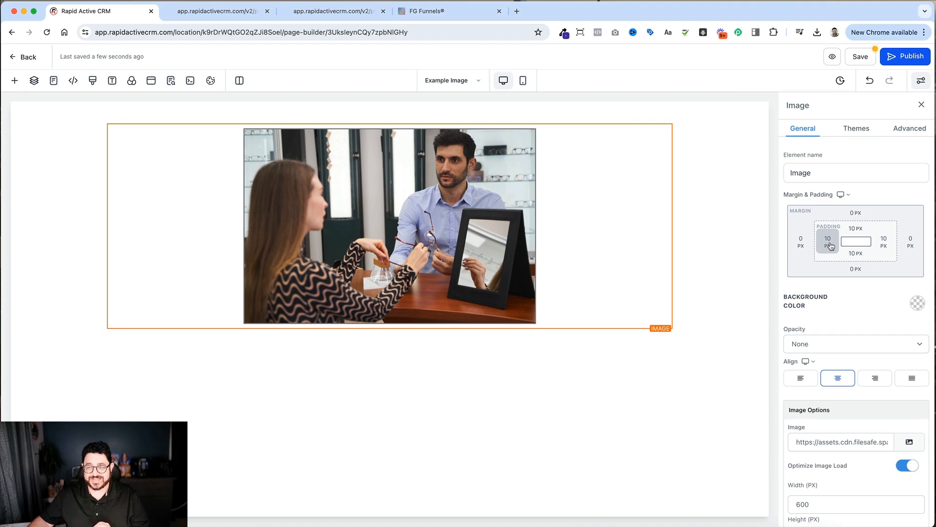
Step: Set the selected image's background color to the turquoise swatch
{"action": "left_click", "coordinate": [917, 308]}
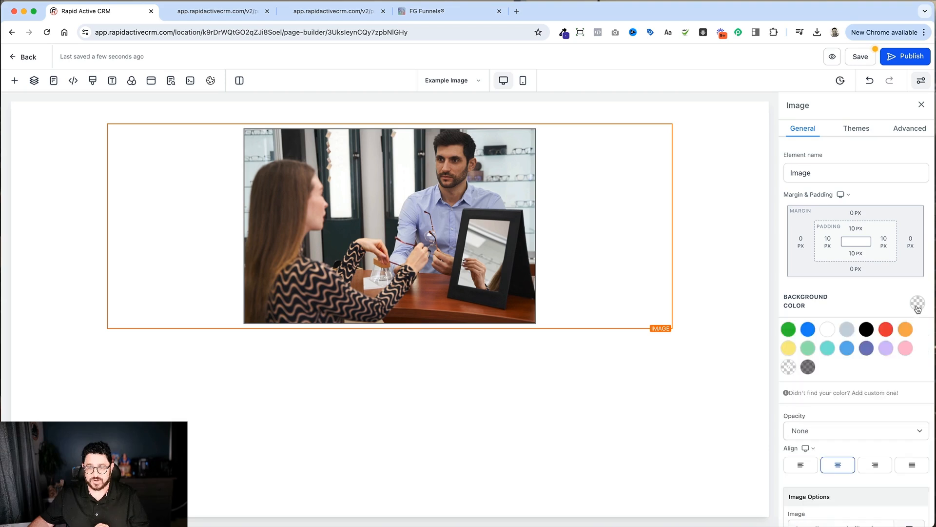
{"action": "left_click", "coordinate": [828, 348]}
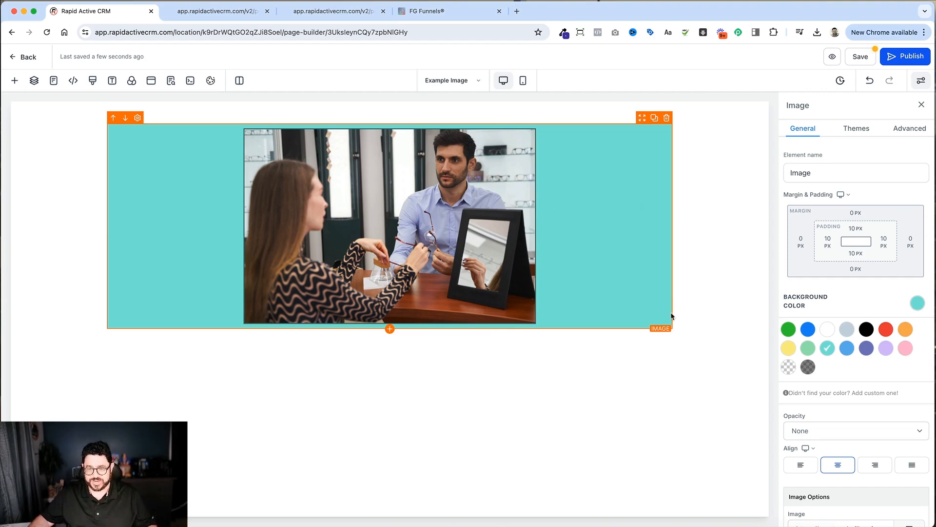
{"action": "scroll", "coordinate": [857, 389], "scroll_direction": "down", "scroll_amount": 5}
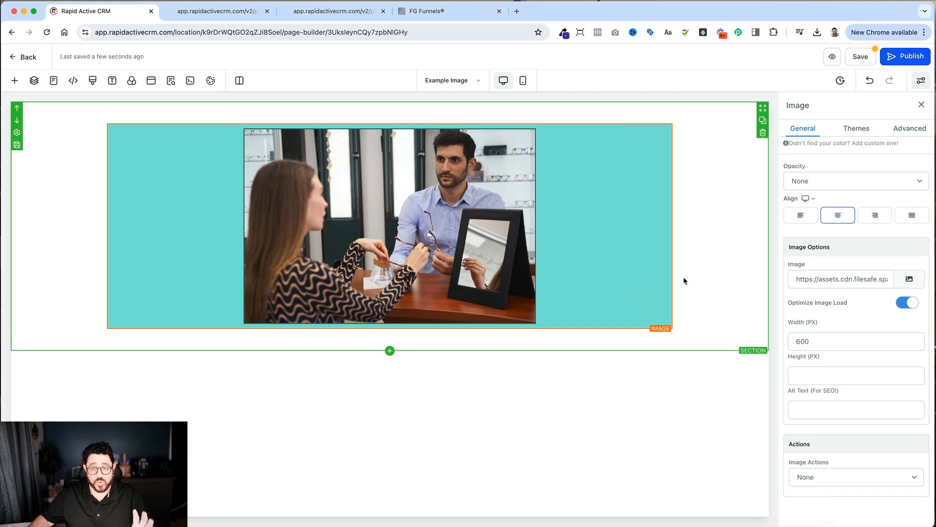
Step: Select the 1 Column Row around the image and reduce its width to 53
{"action": "left_click", "coordinate": [615, 119]}
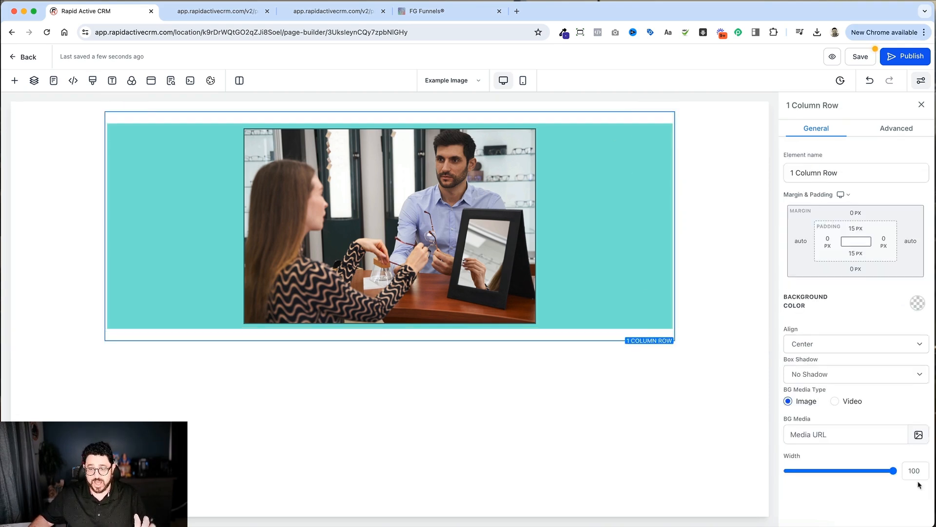
{"action": "left_click_drag", "start_coordinate": [891, 471], "coordinate": [811, 469]}
{"action": "left_click_drag", "start_coordinate": [819, 468], "coordinate": [823, 471]}
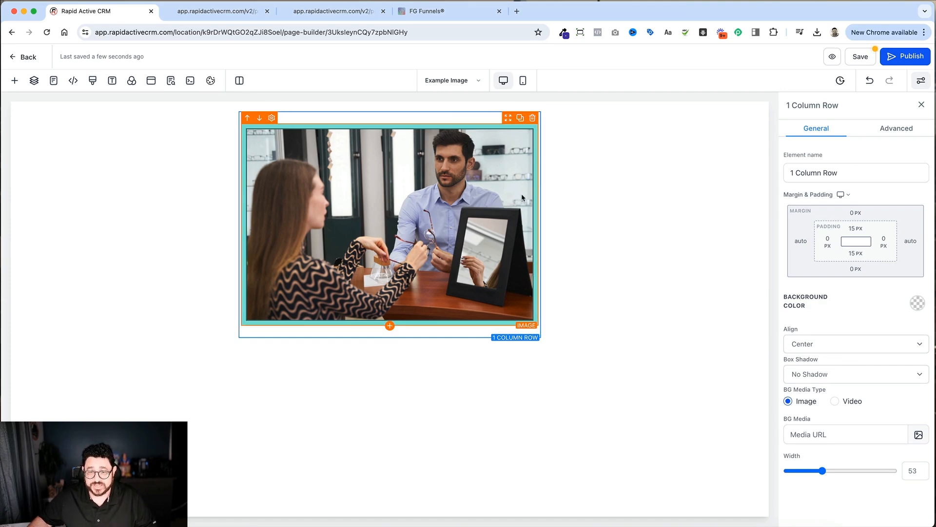
Step: Check the row's border options, and set the image's own border to None
{"action": "left_click", "coordinate": [872, 131]}
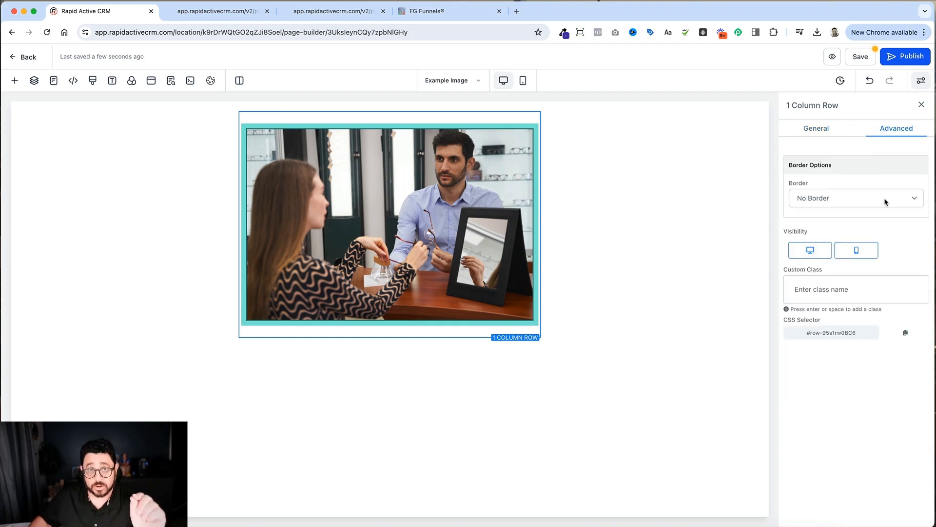
{"action": "left_click", "coordinate": [488, 209]}
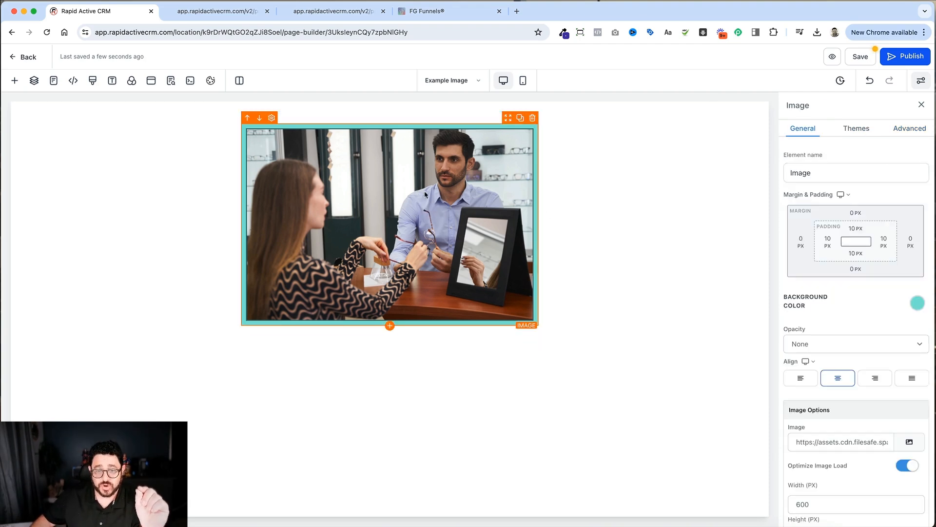
{"action": "left_click", "coordinate": [903, 133]}
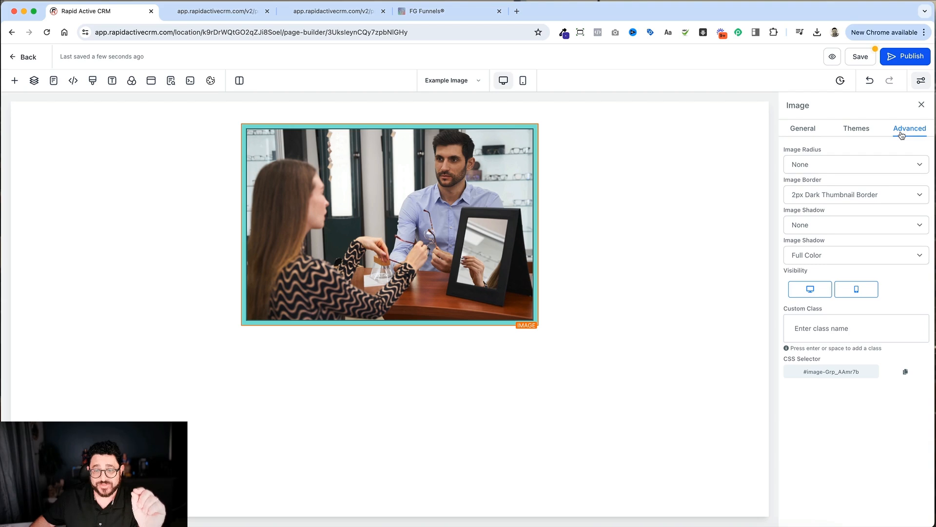
{"action": "left_click", "coordinate": [883, 194]}
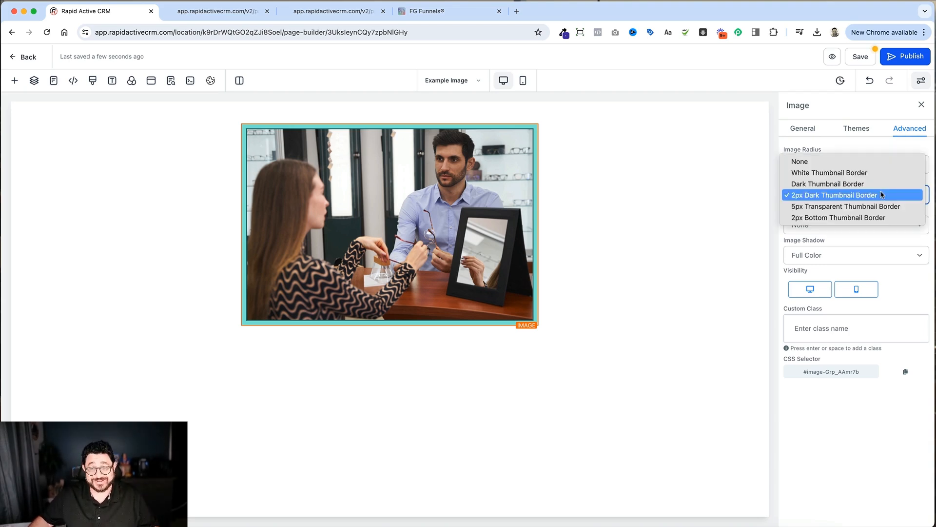
{"action": "left_click", "coordinate": [831, 163]}
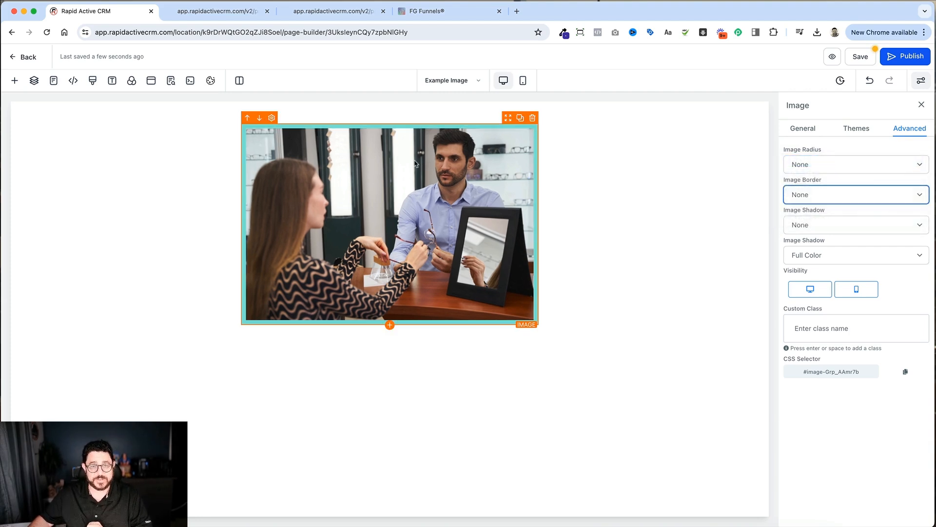
Step: Give the column around the image a solid Full Border with a width of 2px
{"action": "left_click", "coordinate": [449, 123]}
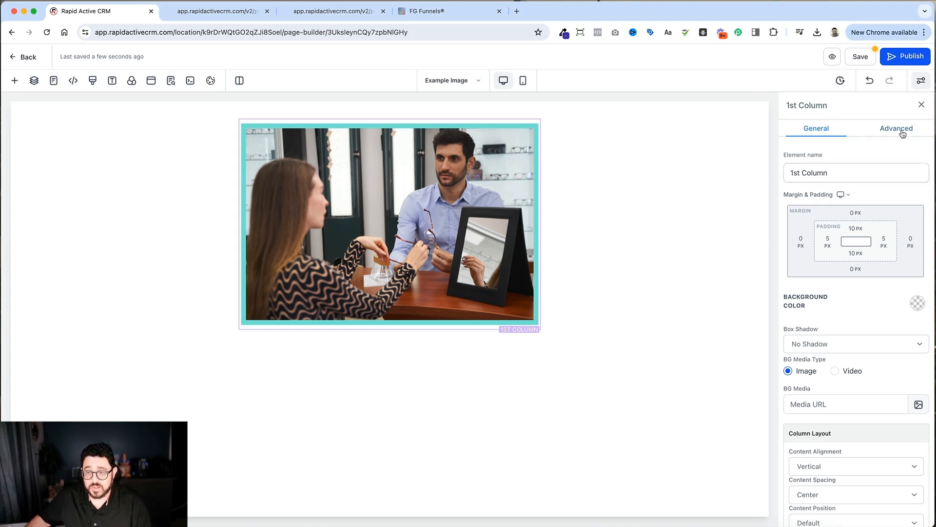
{"action": "left_click", "coordinate": [470, 123]}
{"action": "left_click", "coordinate": [471, 123]}
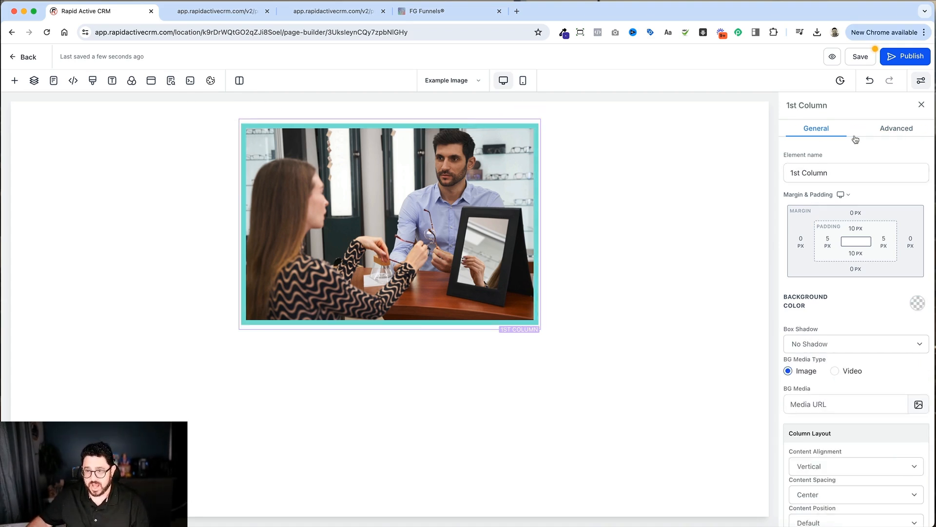
{"action": "left_click", "coordinate": [880, 131]}
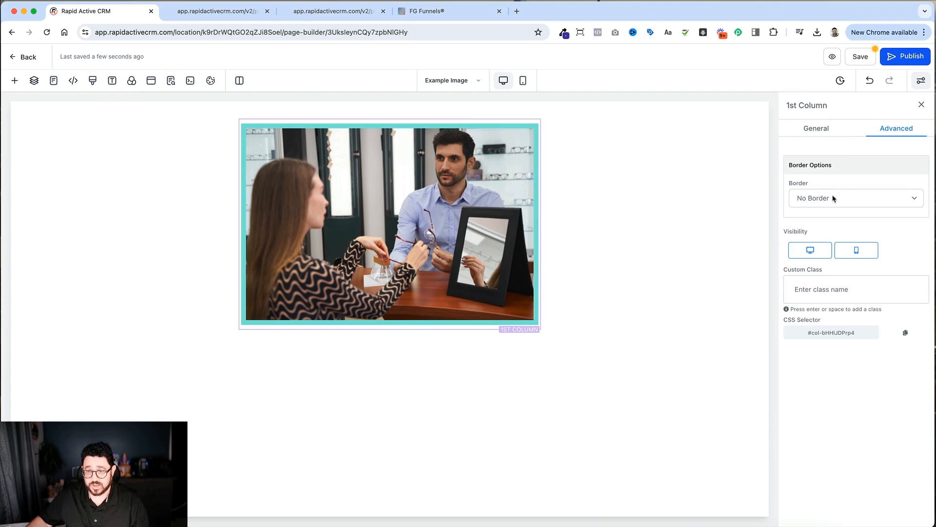
{"action": "left_click", "coordinate": [833, 197]}
{"action": "left_click", "coordinate": [829, 210]}
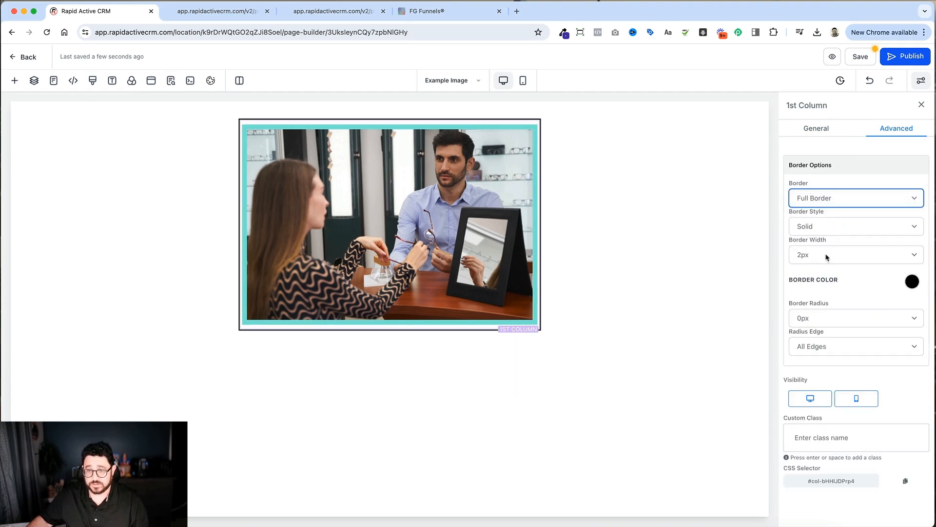
{"action": "left_click", "coordinate": [824, 255]}
{"action": "left_click", "coordinate": [815, 255]}
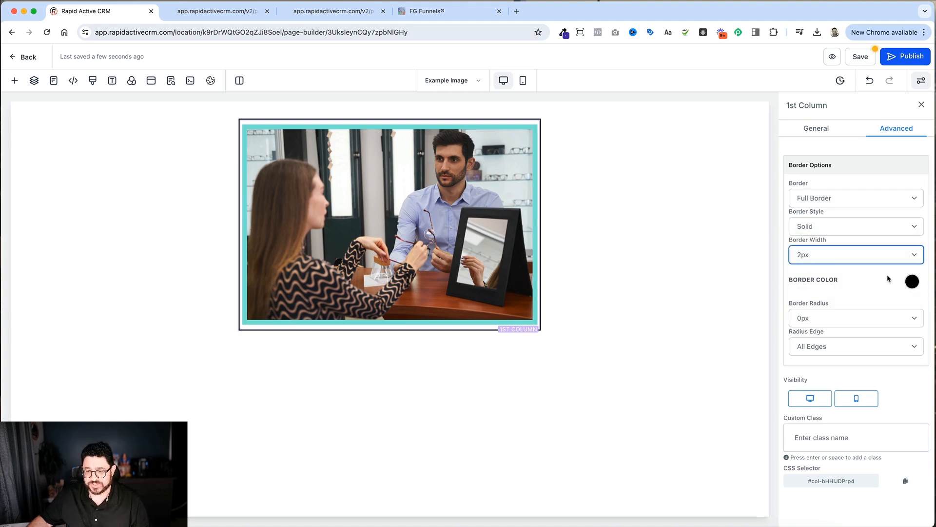
{"action": "left_click", "coordinate": [672, 236]}
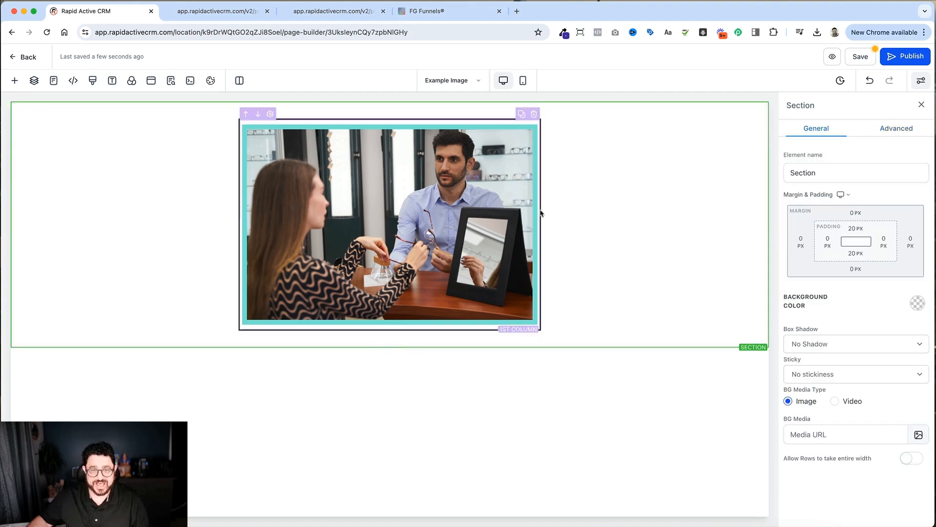
Step: Set the image's padding to 0 px on all four sides
{"action": "left_click", "coordinate": [480, 120]}
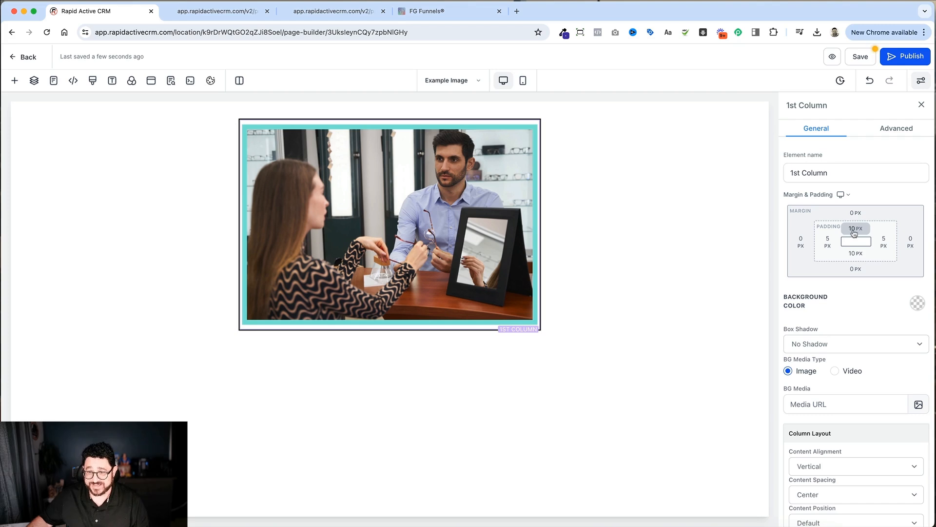
{"action": "left_click", "coordinate": [391, 217]}
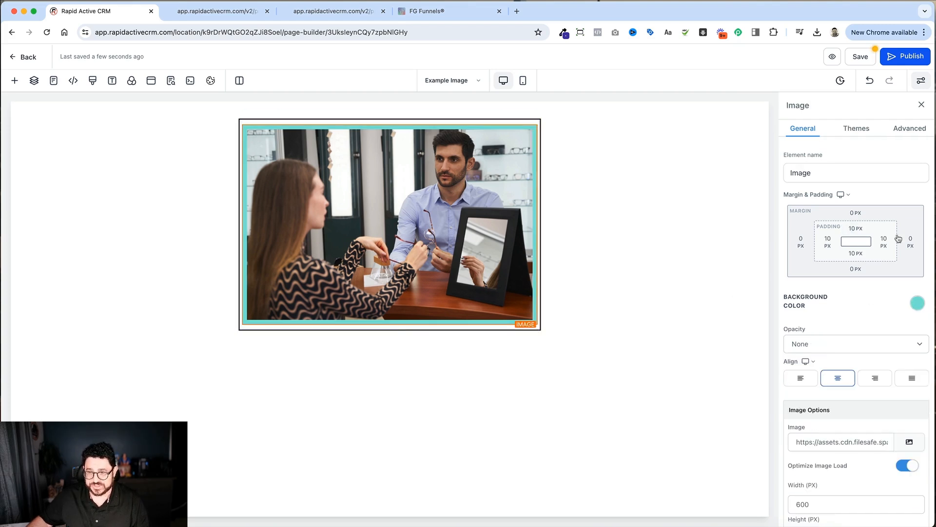
{"action": "left_click", "coordinate": [858, 229]}
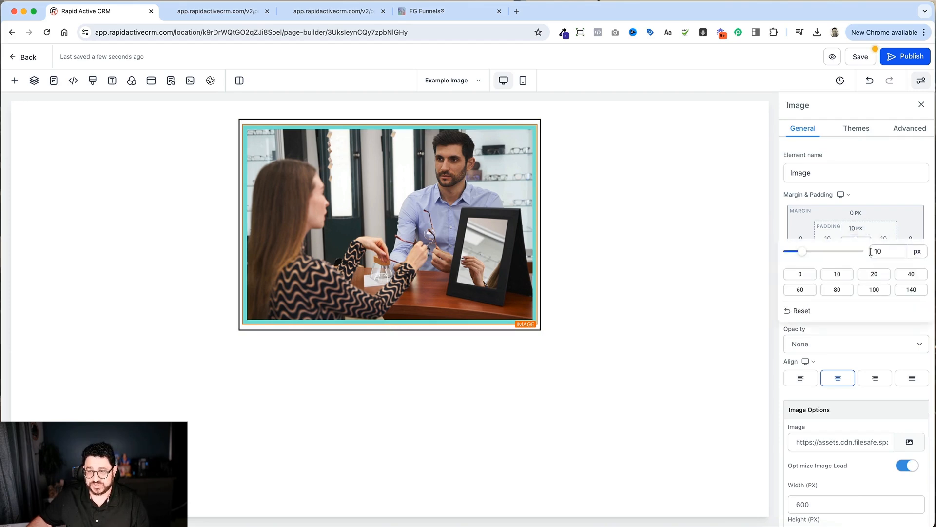
{"action": "left_click", "coordinate": [793, 276]}
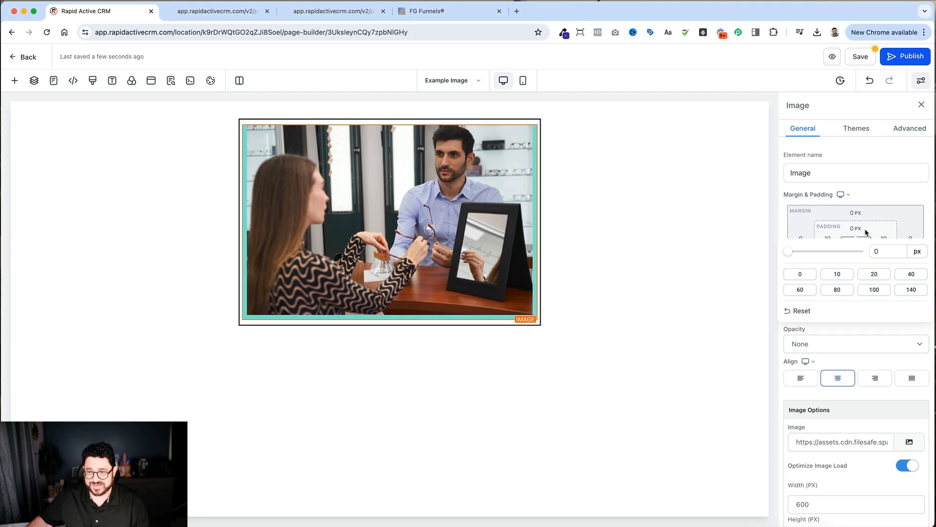
{"action": "left_click", "coordinate": [829, 241]}
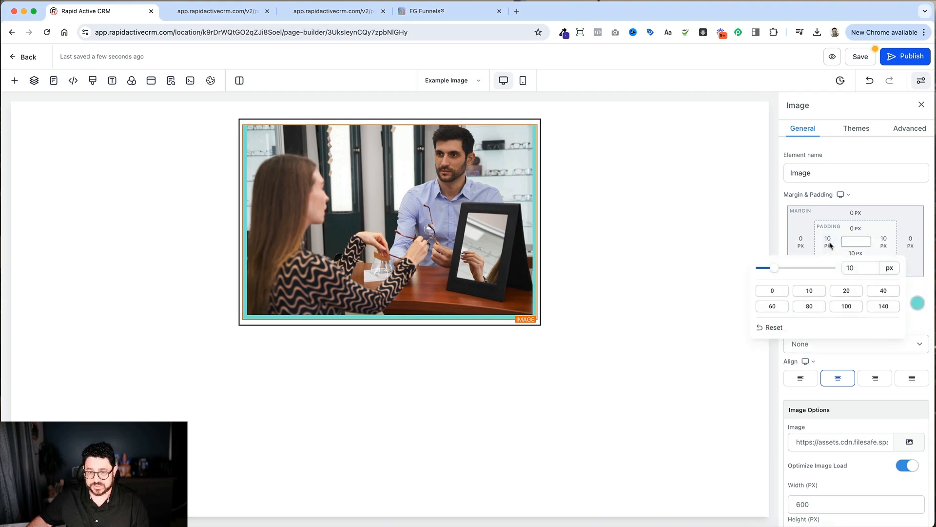
{"action": "left_click", "coordinate": [774, 291]}
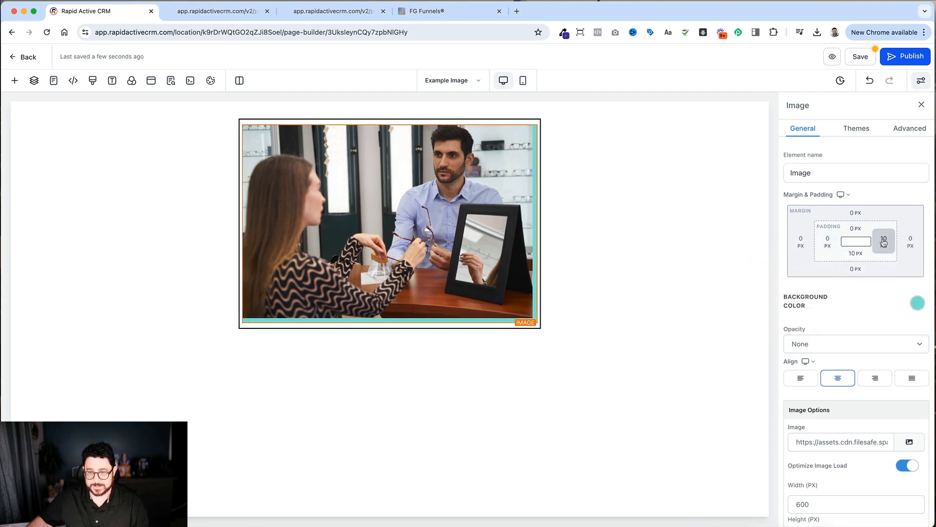
{"action": "left_click", "coordinate": [884, 242]}
{"action": "left_click", "coordinate": [754, 291]}
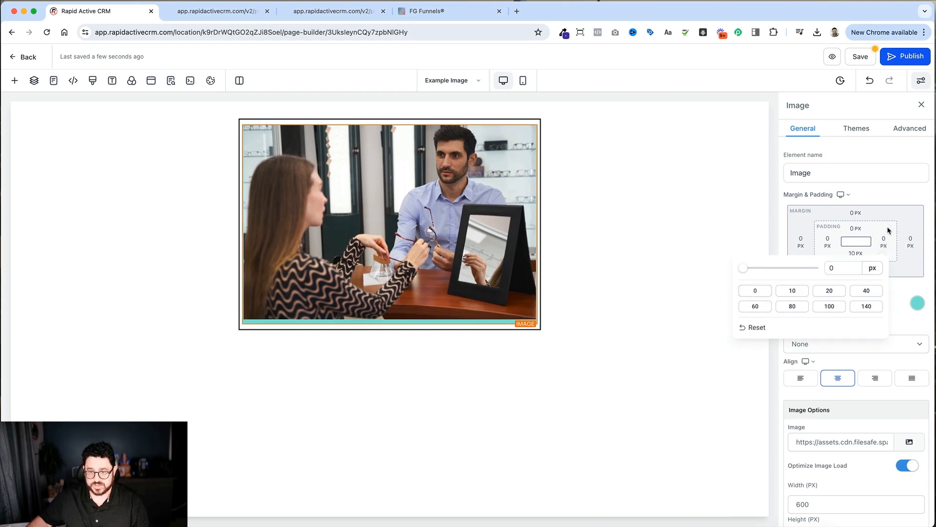
{"action": "left_click", "coordinate": [853, 254]}
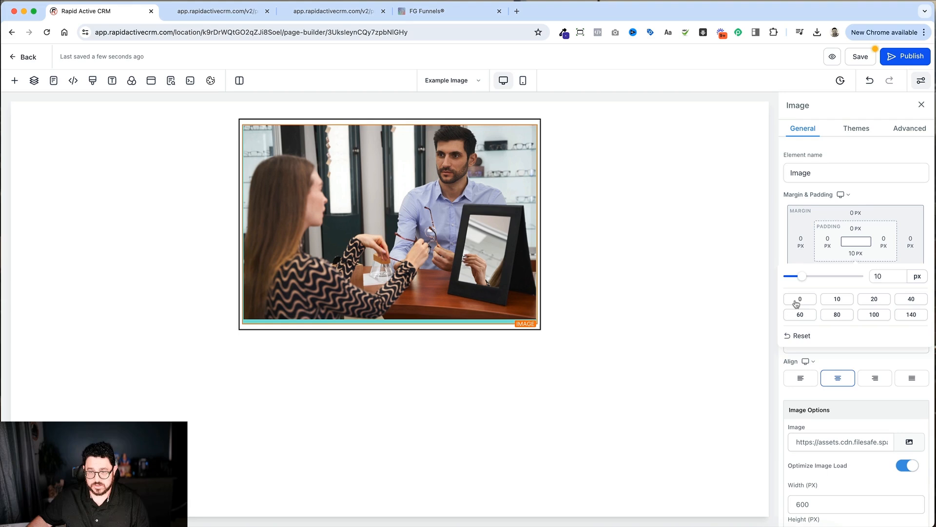
{"action": "left_click", "coordinate": [798, 300]}
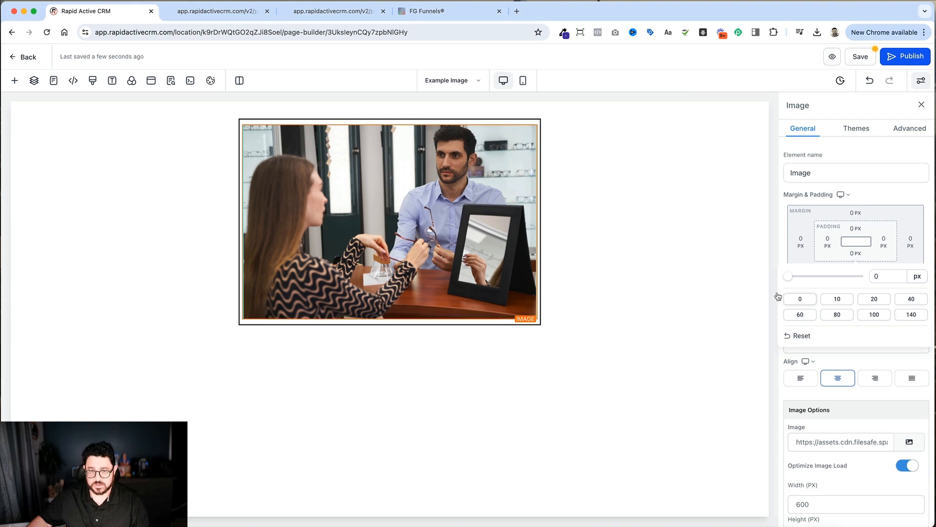
Step: Set the bordered column's padding to 20 px on all four sides
{"action": "left_click", "coordinate": [474, 121]}
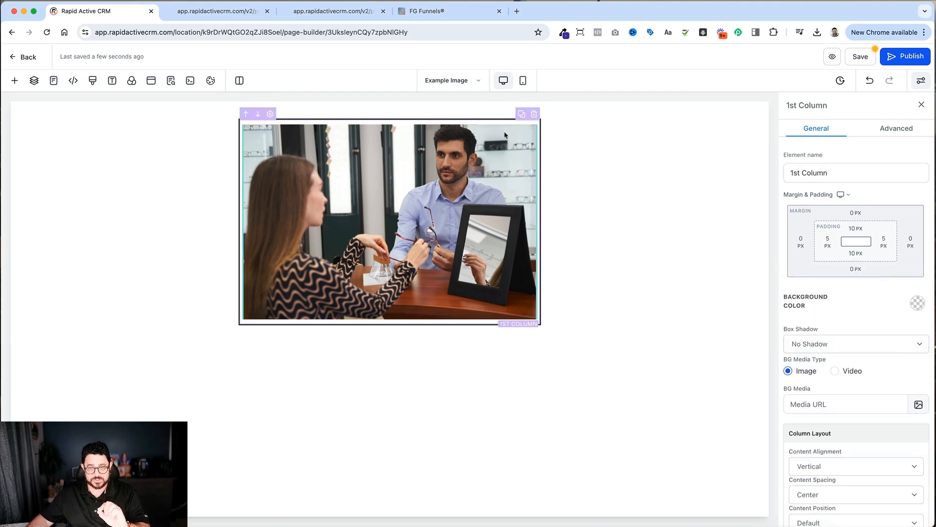
{"action": "left_click", "coordinate": [854, 232]}
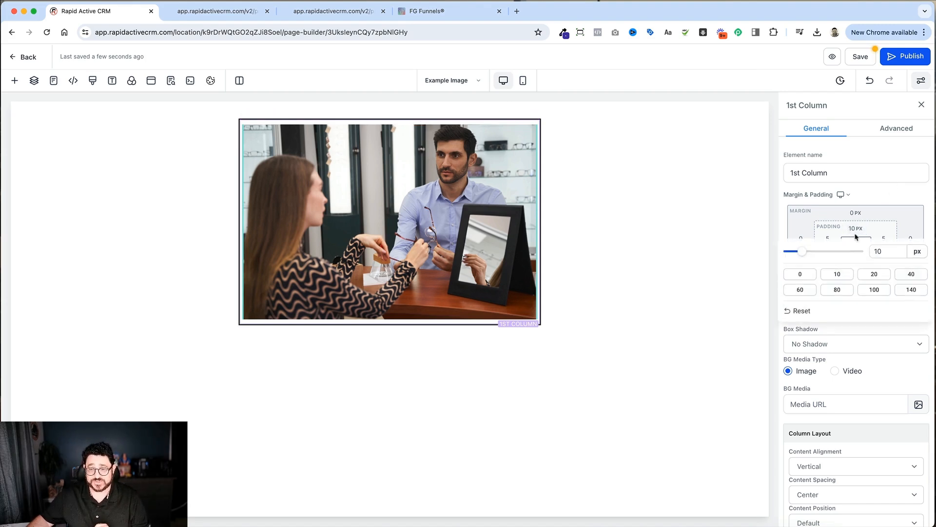
{"action": "left_click", "coordinate": [873, 274]}
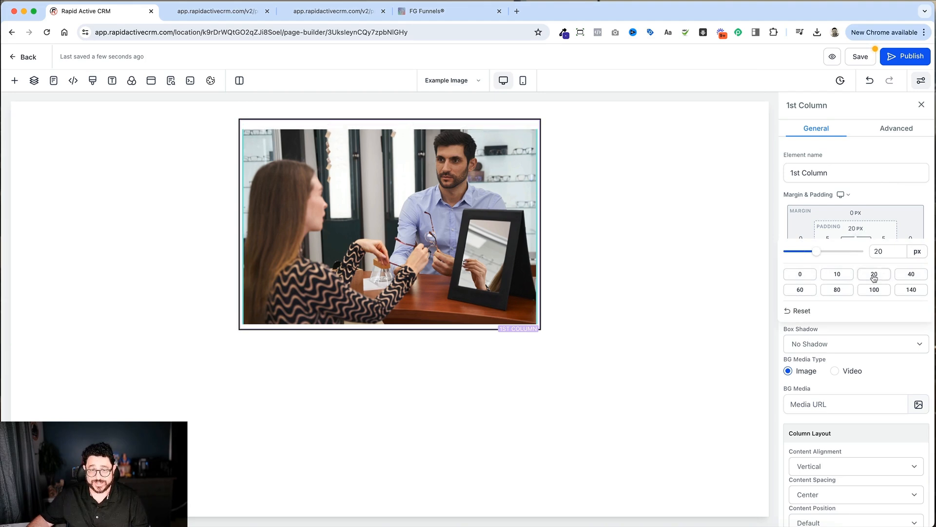
{"action": "left_click", "coordinate": [872, 229]}
{"action": "left_click", "coordinate": [825, 246]}
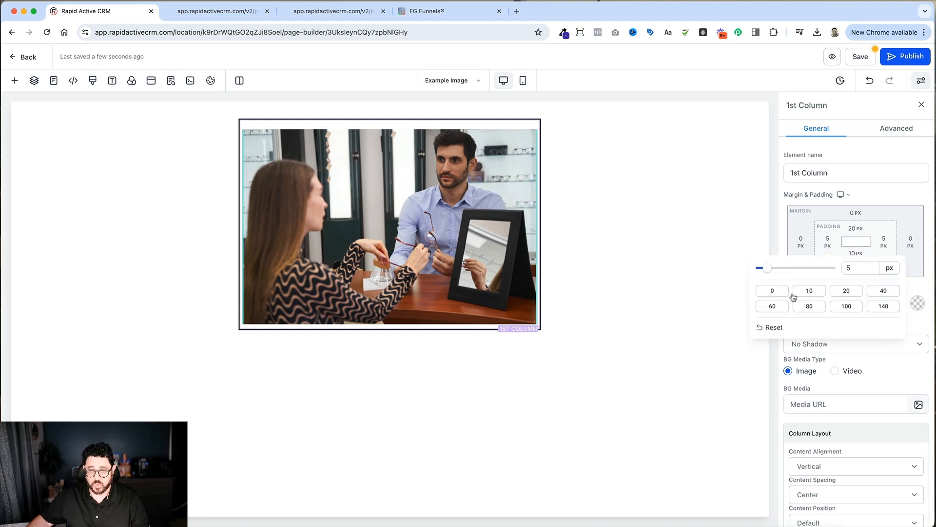
{"action": "left_click", "coordinate": [857, 295]}
{"action": "left_click", "coordinate": [887, 243]}
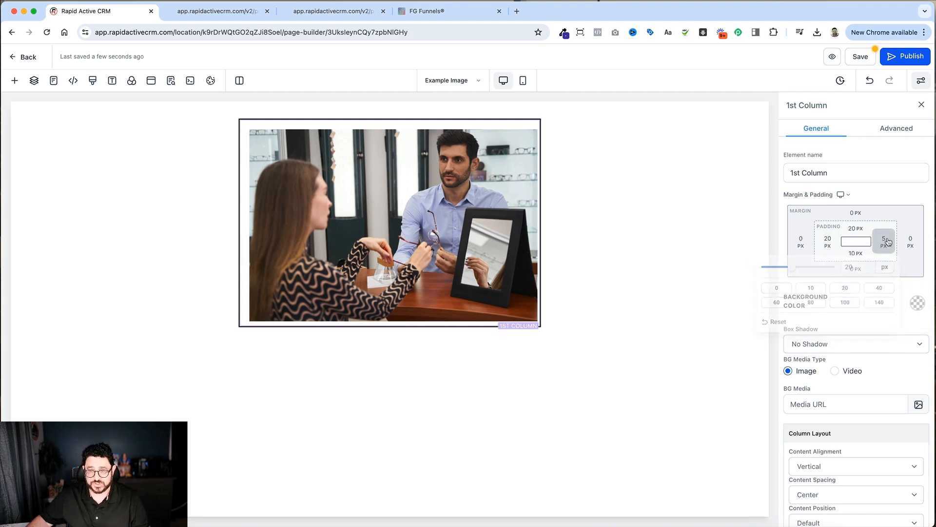
{"action": "left_click", "coordinate": [888, 243]}
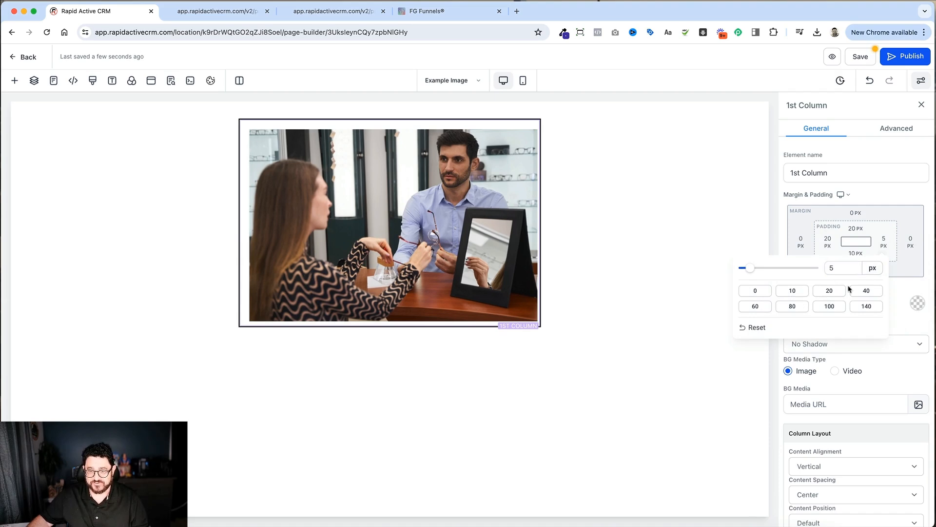
{"action": "left_click", "coordinate": [841, 291]}
{"action": "left_click", "coordinate": [882, 227]}
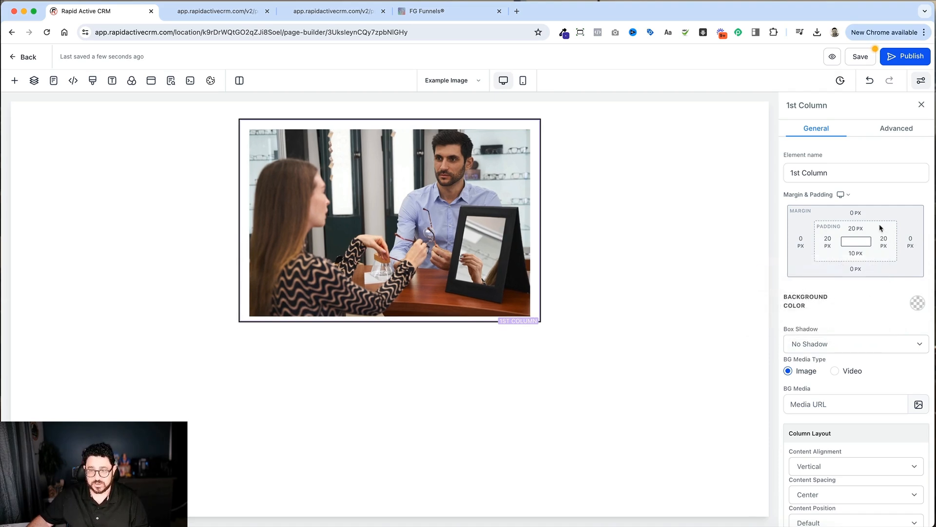
{"action": "left_click", "coordinate": [858, 253]}
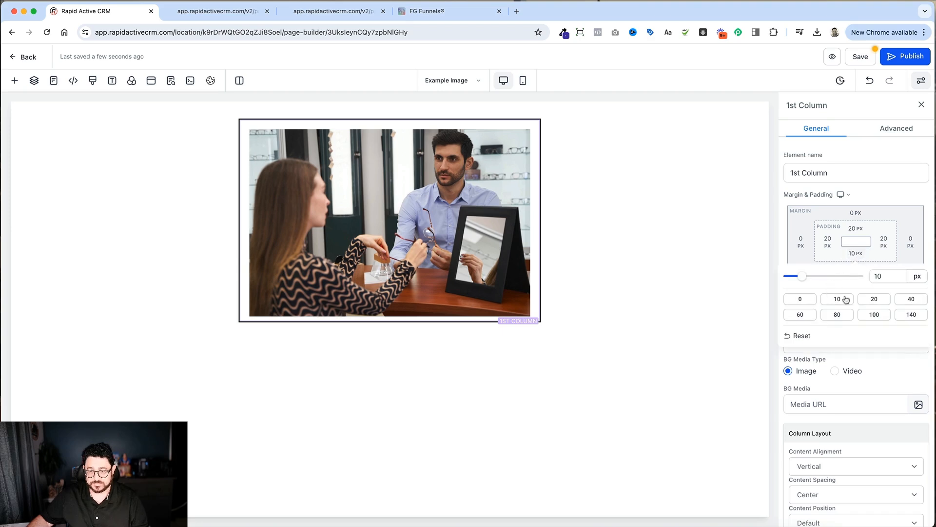
{"action": "left_click", "coordinate": [874, 299]}
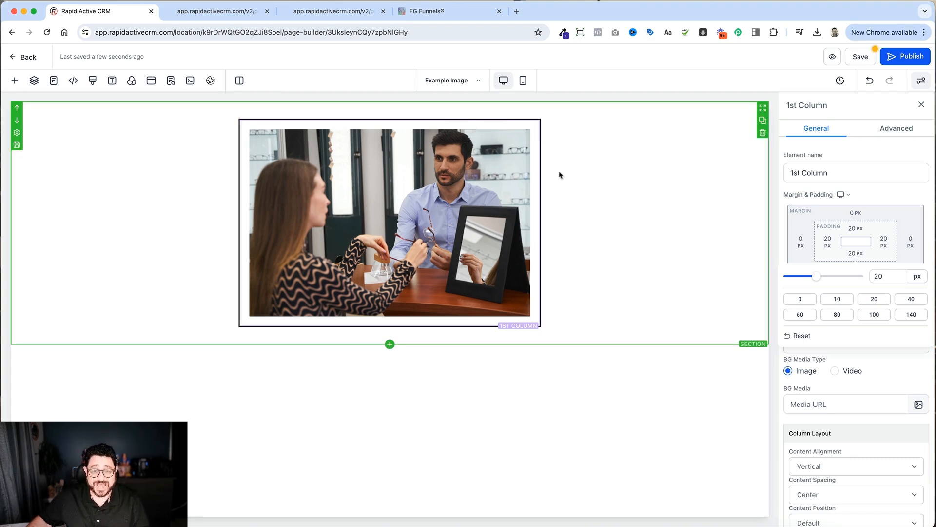
{"action": "left_click", "coordinate": [539, 184]}
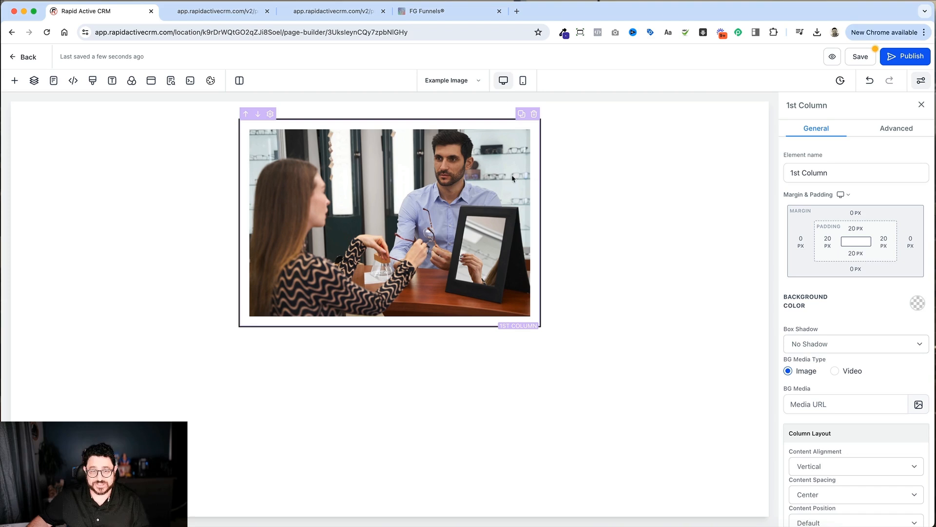
Step: Set the top margin of the bordered column to 80 px, and select the row around it
{"action": "left_click", "coordinate": [455, 116]}
{"action": "left_click", "coordinate": [459, 125]}
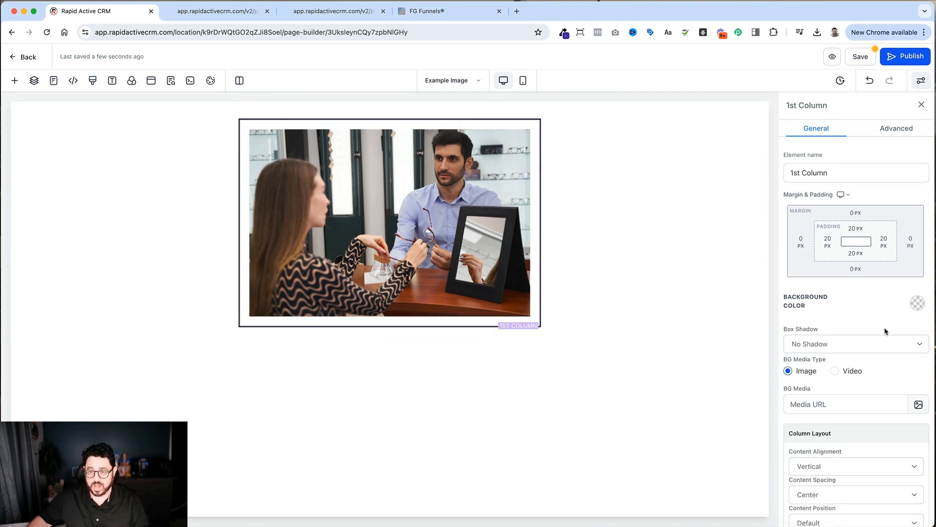
{"action": "left_click", "coordinate": [858, 218]}
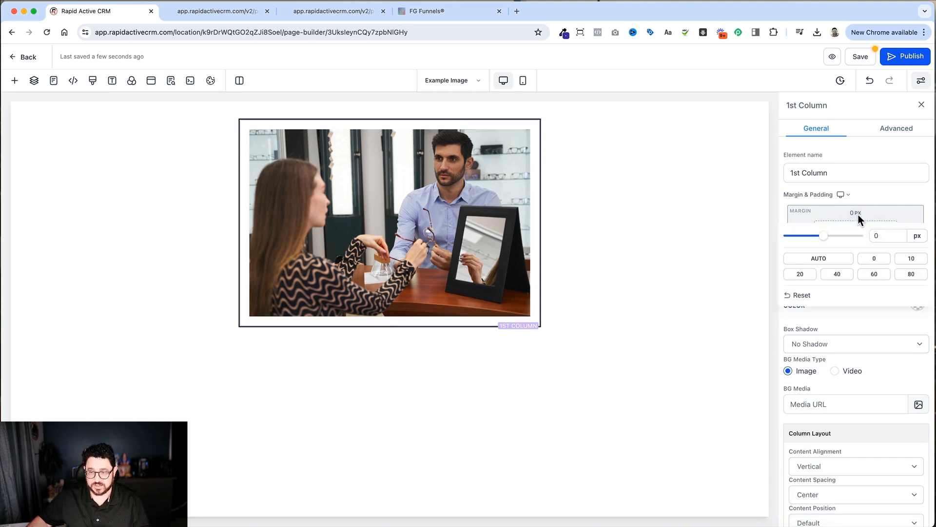
{"action": "left_click", "coordinate": [911, 273]}
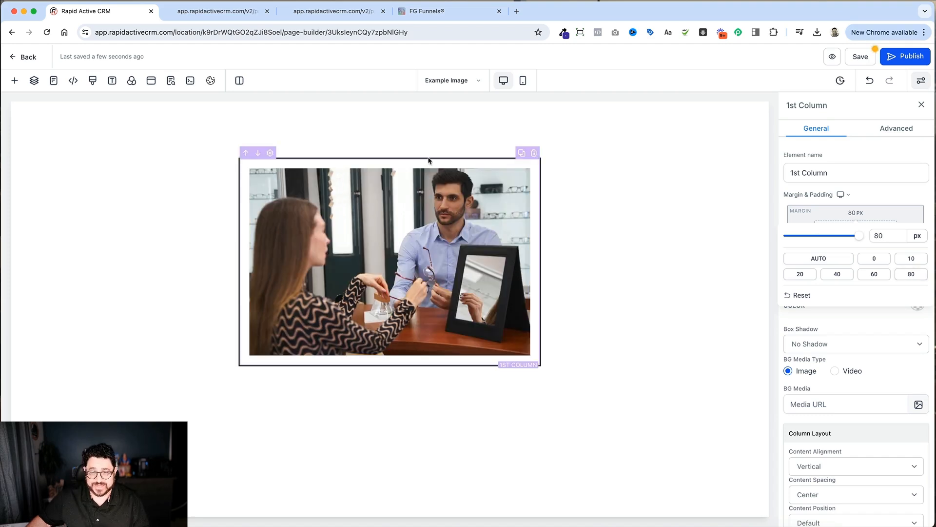
{"action": "left_click", "coordinate": [450, 121]}
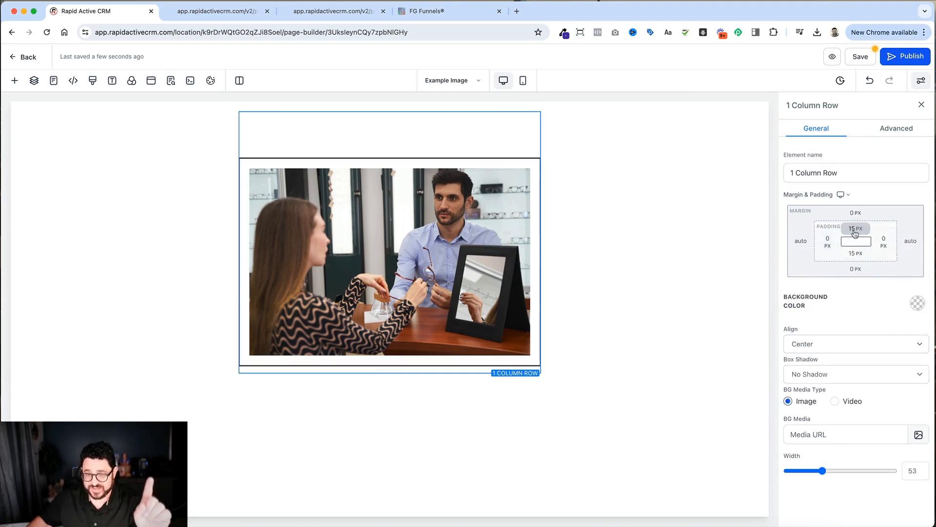
Step: Switch to the Example Text page and view the settings of its row and column
{"action": "left_click", "coordinate": [491, 161]}
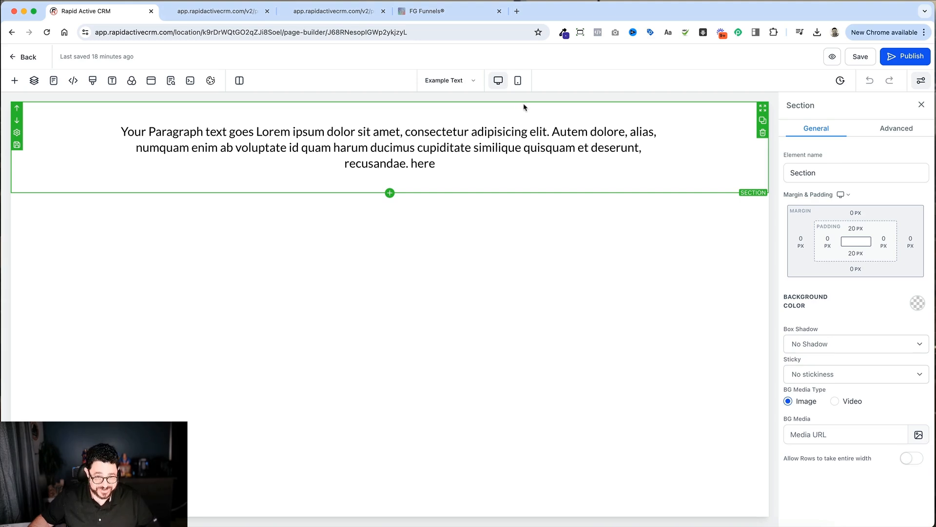
{"action": "left_click", "coordinate": [518, 117]}
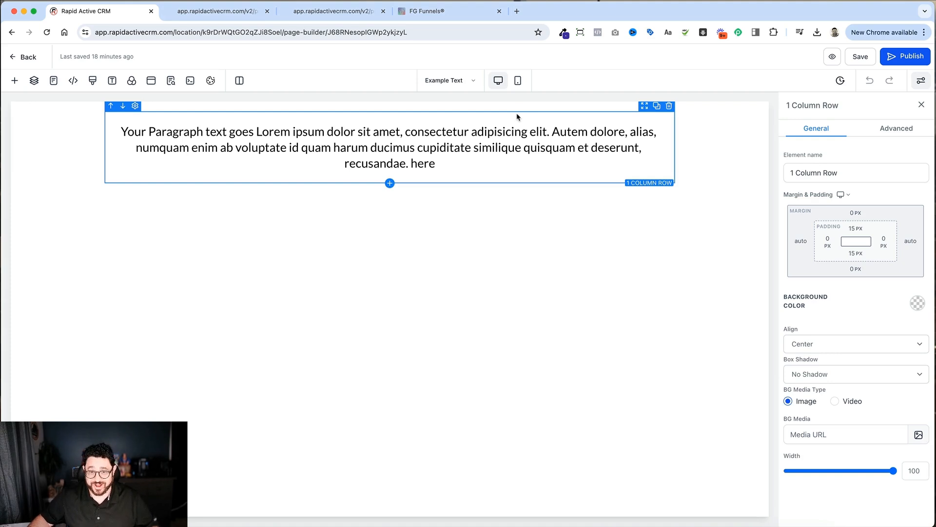
{"action": "left_click", "coordinate": [516, 122]}
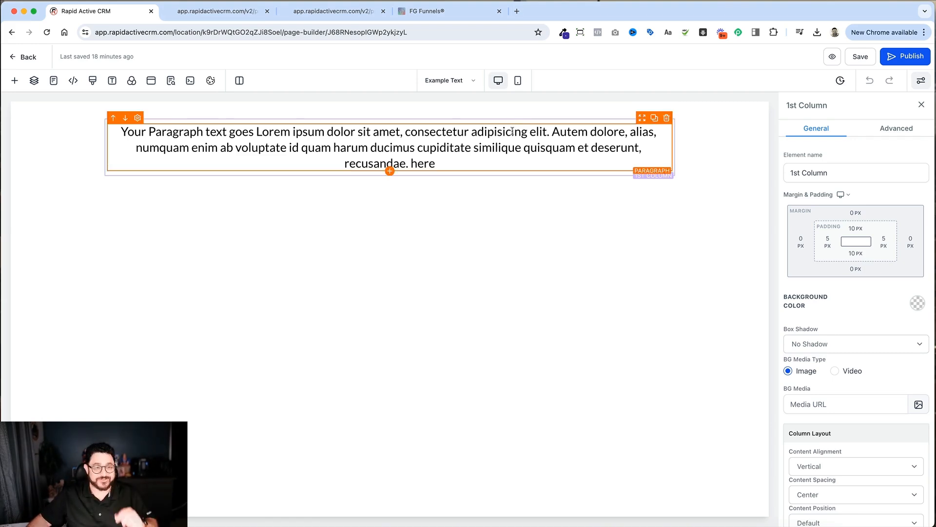
Step: Set the paragraph's right padding to 140 px, then increase it to 440 px
{"action": "left_click", "coordinate": [512, 137]}
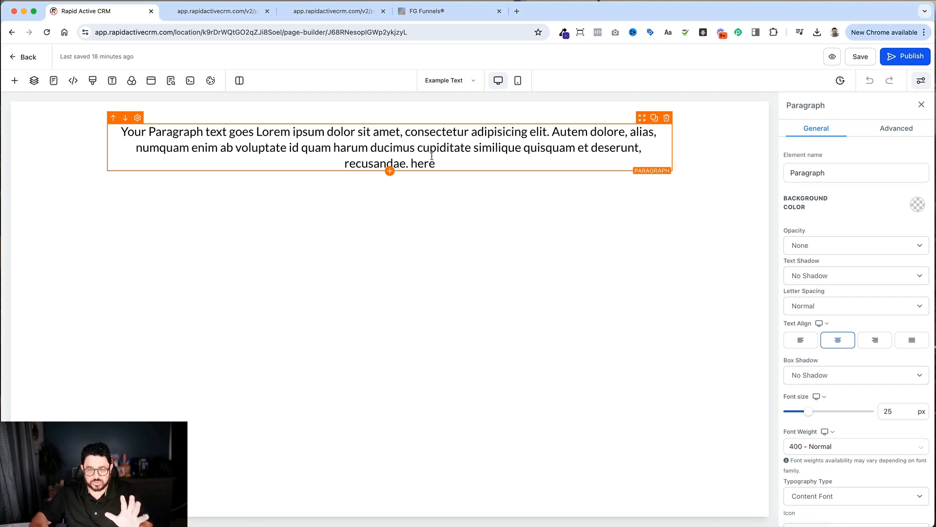
{"action": "scroll", "coordinate": [868, 284], "scroll_direction": "down", "scroll_amount": 5}
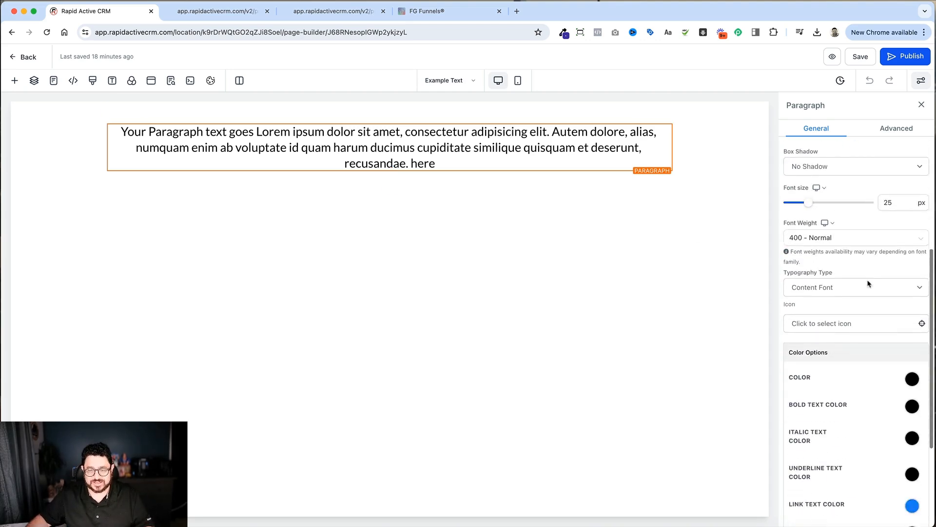
{"action": "scroll", "coordinate": [868, 283], "scroll_direction": "up", "scroll_amount": 5}
{"action": "scroll", "coordinate": [868, 284], "scroll_direction": "down", "scroll_amount": 6}
{"action": "scroll", "coordinate": [867, 283], "scroll_direction": "down", "scroll_amount": 1}
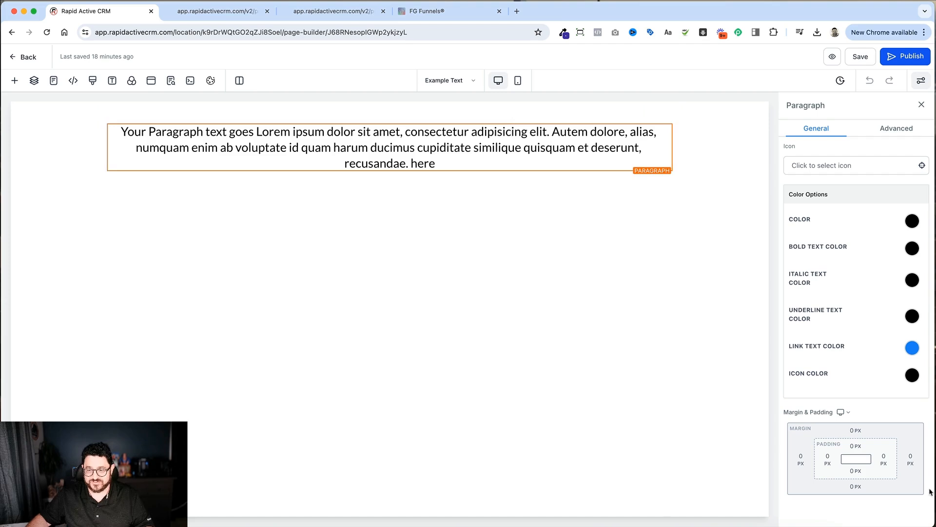
{"action": "left_click", "coordinate": [885, 461]}
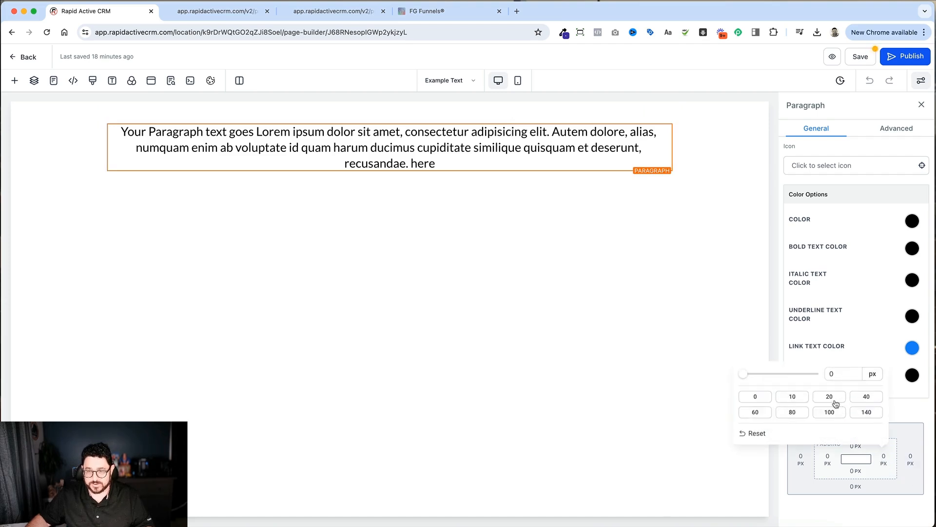
{"action": "left_click", "coordinate": [867, 412]}
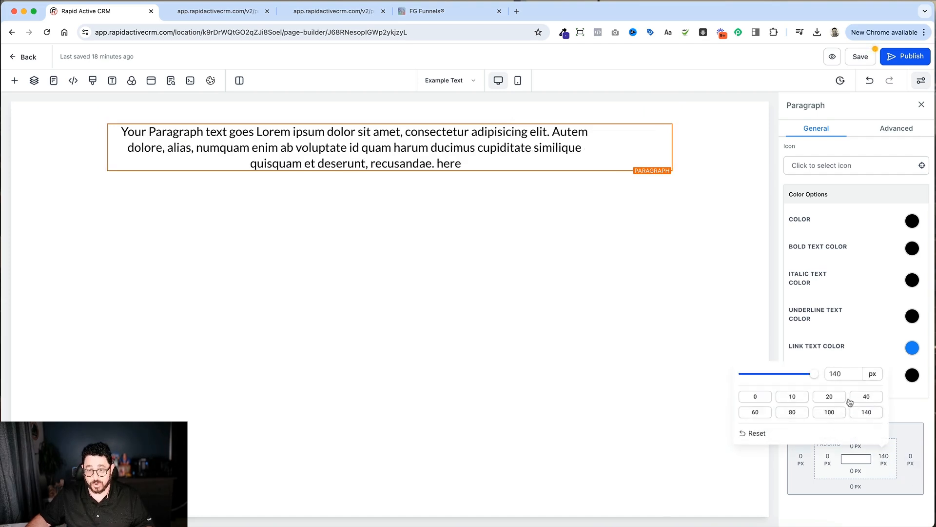
{"action": "left_click", "coordinate": [832, 374]}
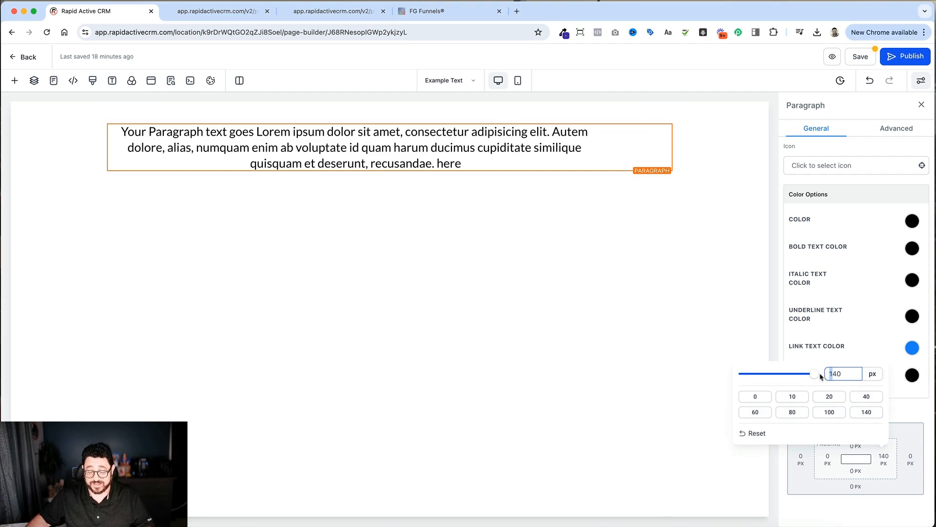
{"action": "key", "text": "BackSpace"}
{"action": "type", "text": "4"}
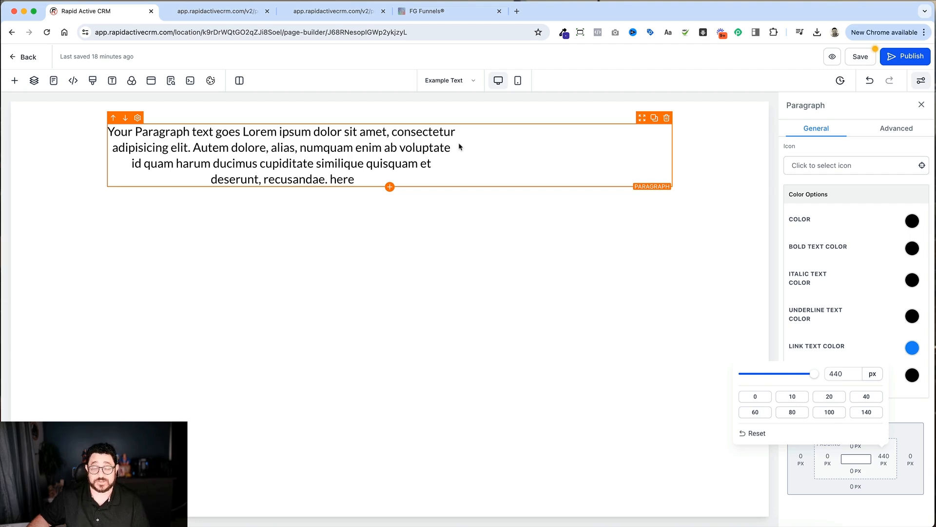
Step: Return the paragraph's right padding to 0 px
{"action": "left_click", "coordinate": [398, 146]}
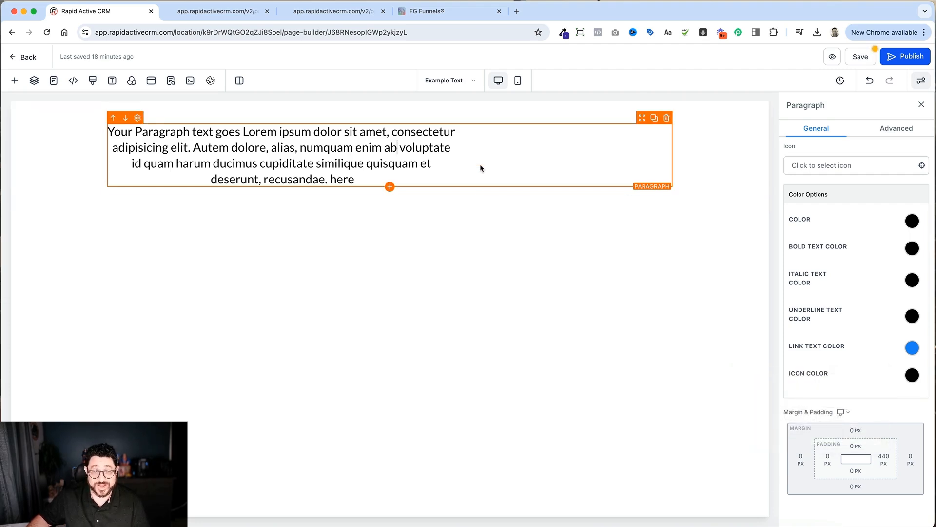
{"action": "left_click", "coordinate": [880, 459]}
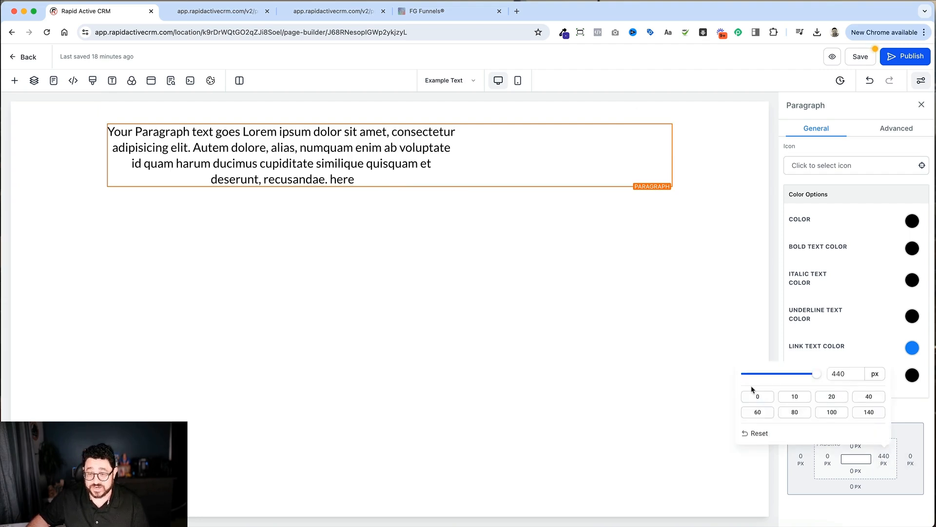
{"action": "left_click", "coordinate": [760, 396]}
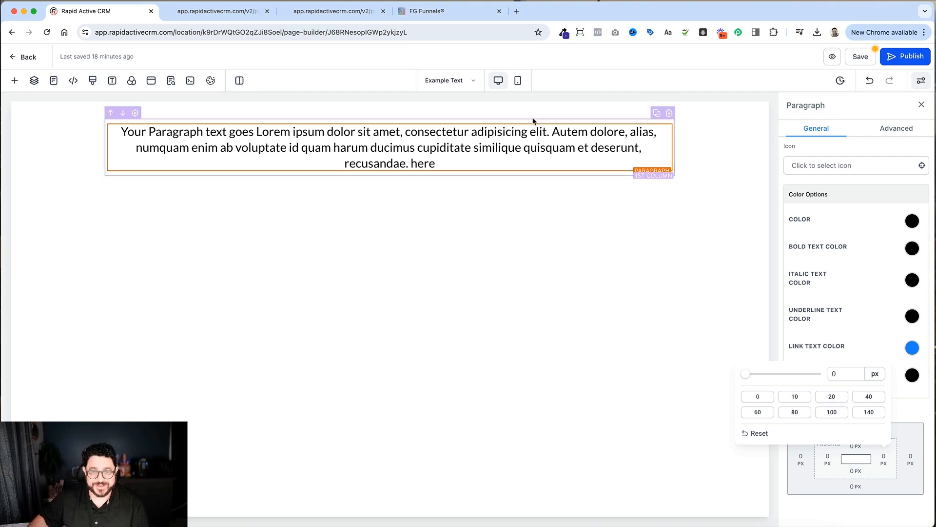
Step: Set the paragraph row's width to 70, try Left alignment, and choose Right alignment for the row
{"action": "left_click", "coordinate": [593, 118]}
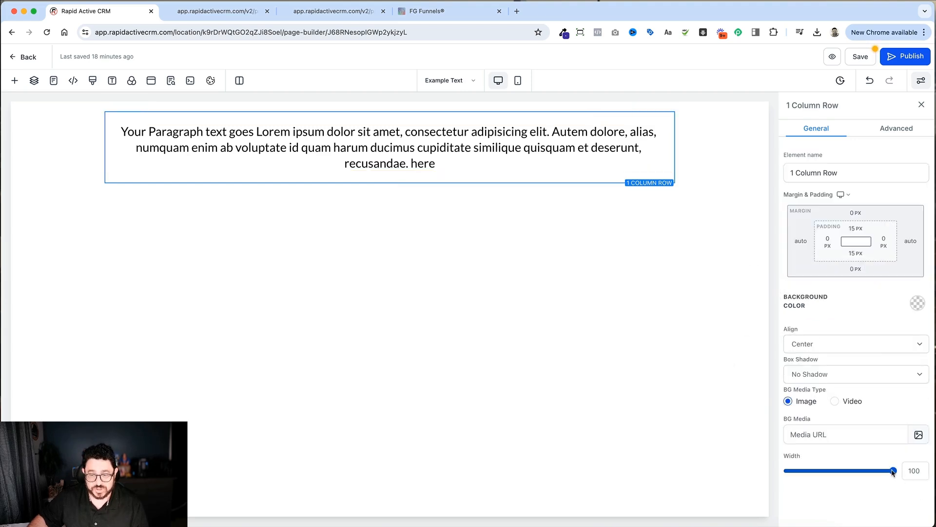
{"action": "left_click_drag", "start_coordinate": [893, 471], "coordinate": [848, 474]}
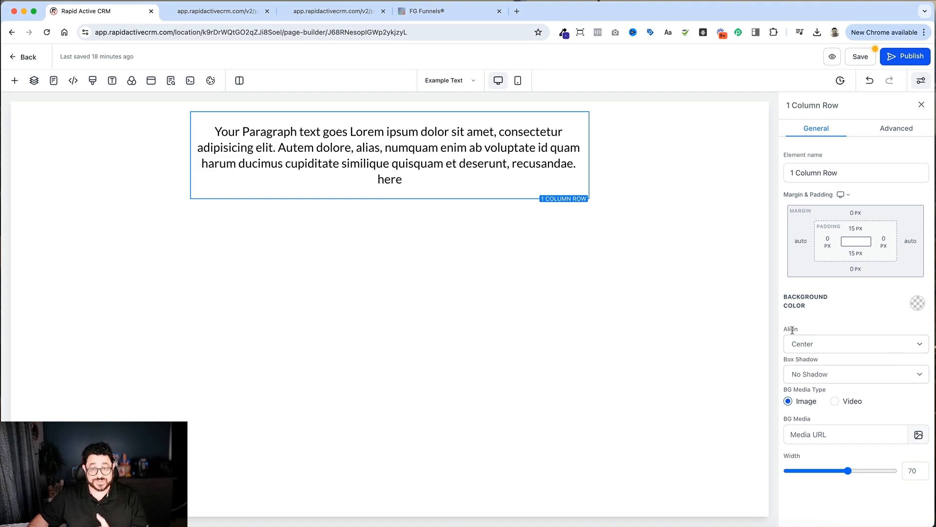
{"action": "left_click", "coordinate": [813, 345]}
{"action": "left_click", "coordinate": [810, 333]}
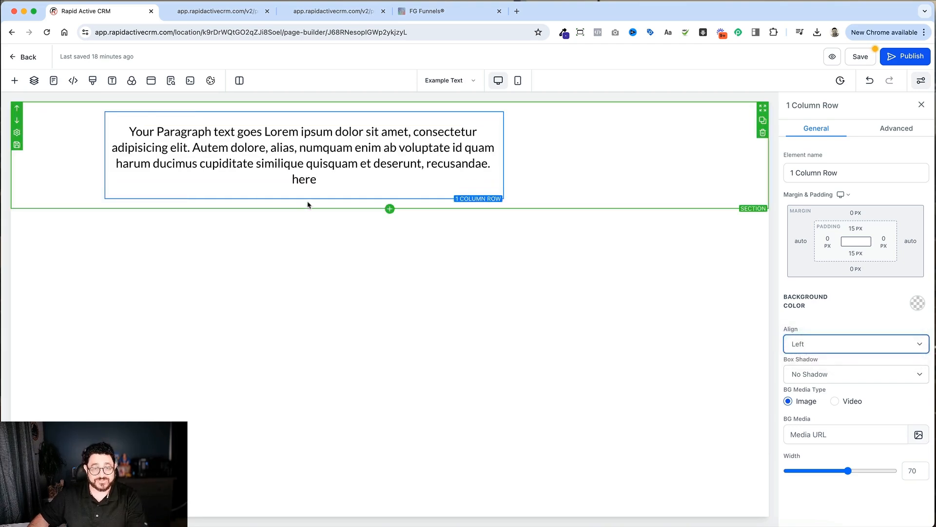
{"action": "left_click", "coordinate": [868, 347]}
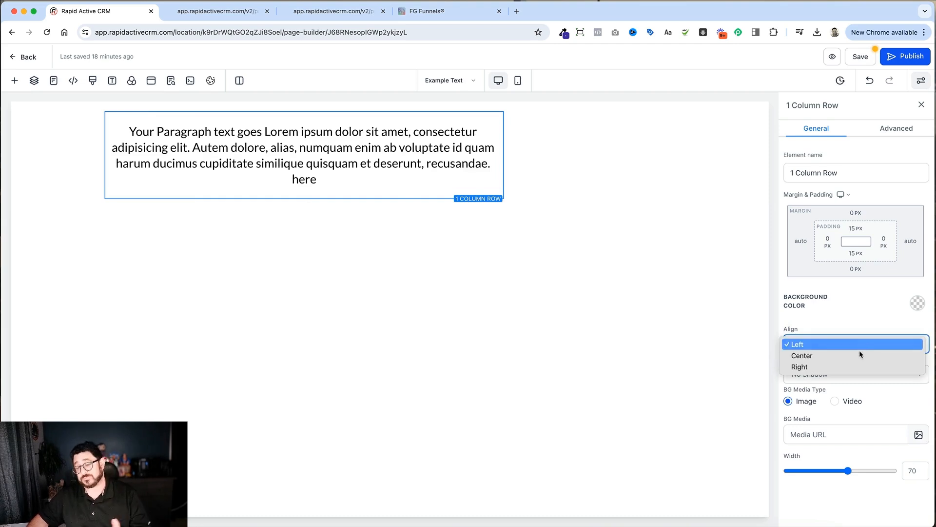
{"action": "left_click", "coordinate": [857, 369]}
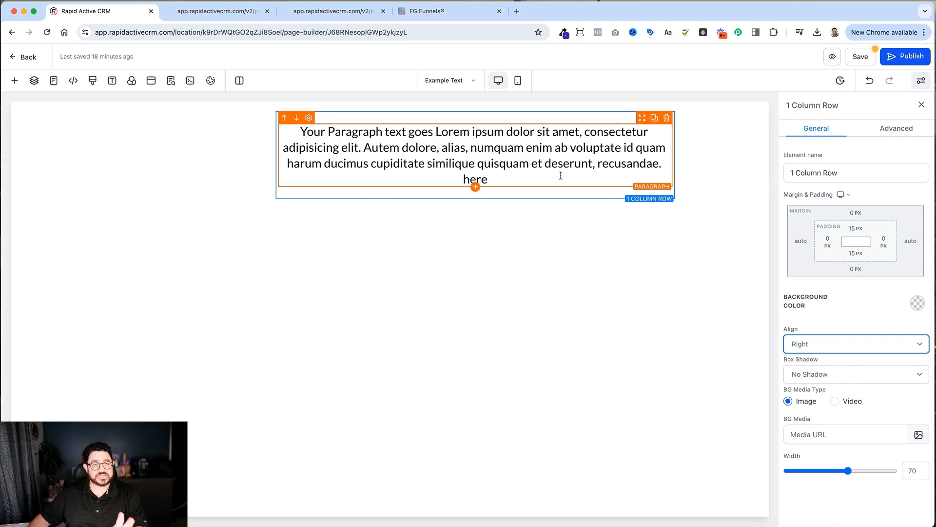
Step: Set the paragraph's padding to 40 px on all four sides
{"action": "left_click", "coordinate": [583, 164]}
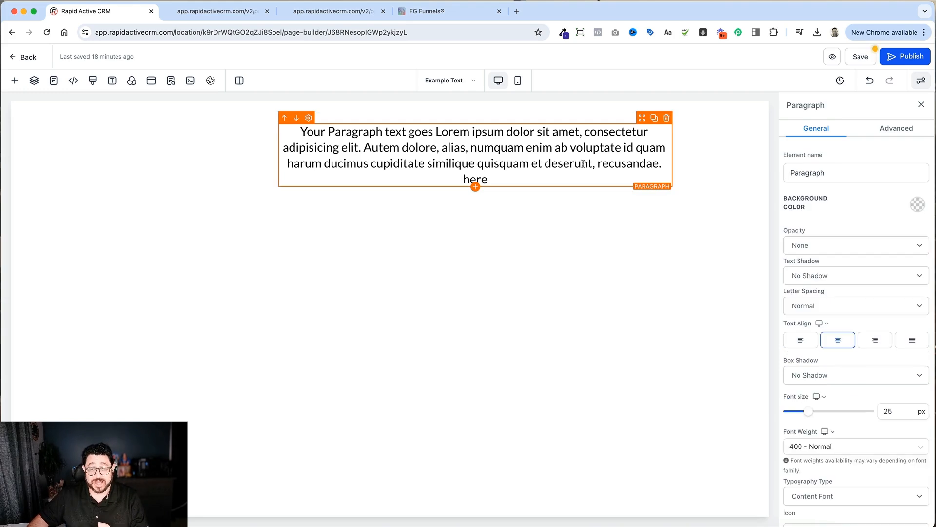
{"action": "scroll", "coordinate": [859, 323], "scroll_direction": "down", "scroll_amount": 5}
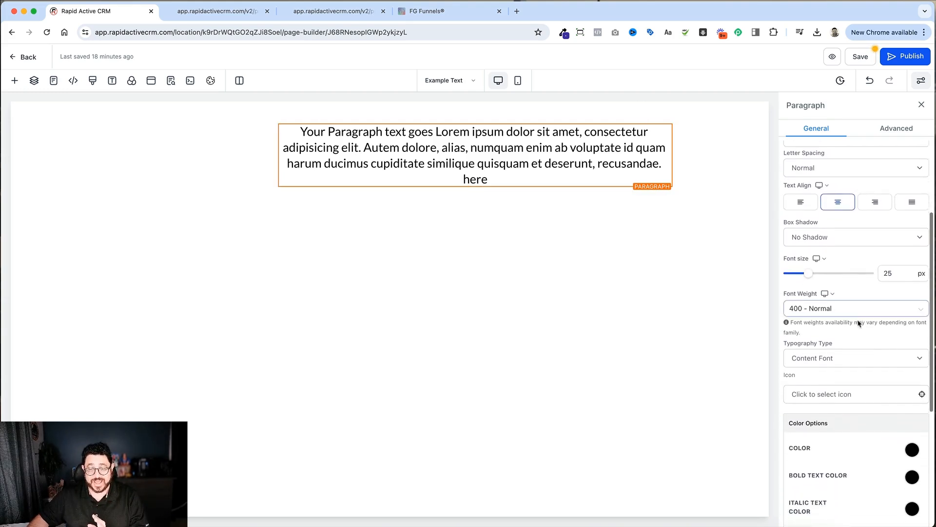
{"action": "scroll", "coordinate": [859, 323], "scroll_direction": "down", "scroll_amount": 5}
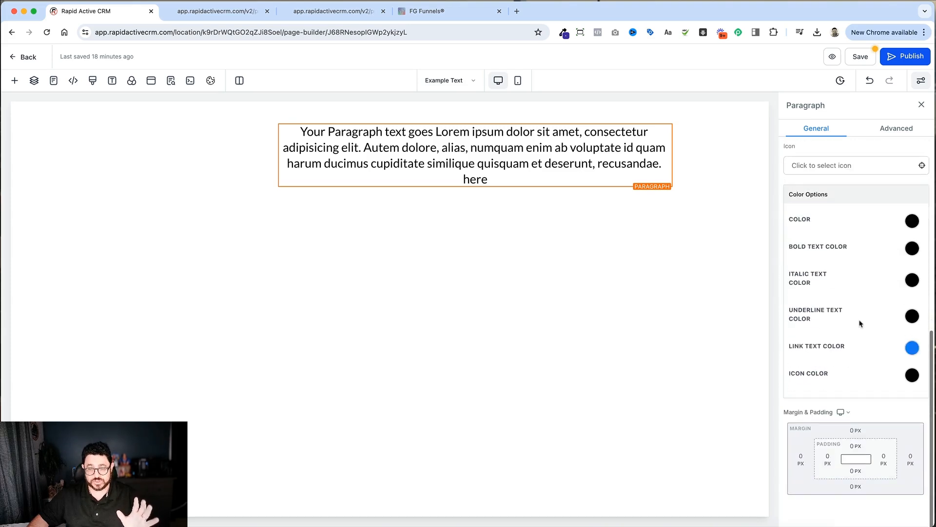
{"action": "left_click", "coordinate": [828, 459]}
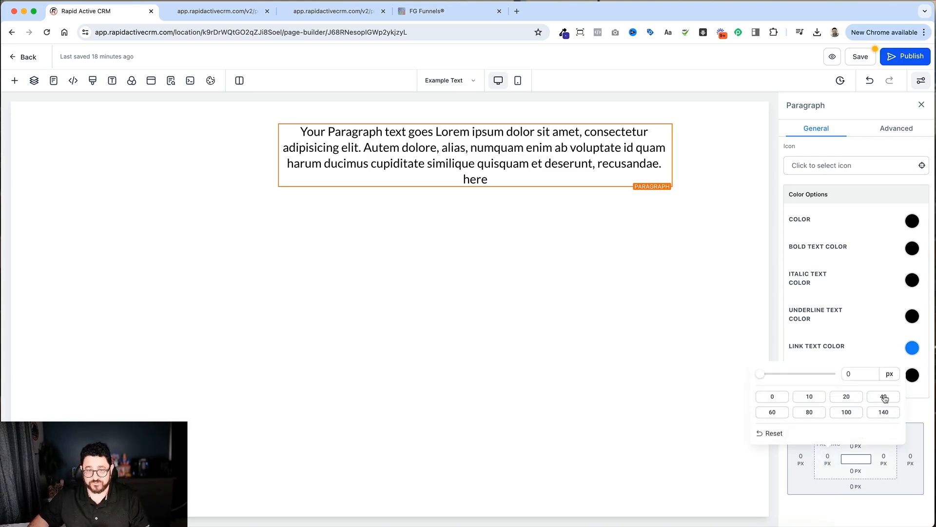
{"action": "left_click", "coordinate": [884, 397]}
{"action": "left_click", "coordinate": [880, 464]}
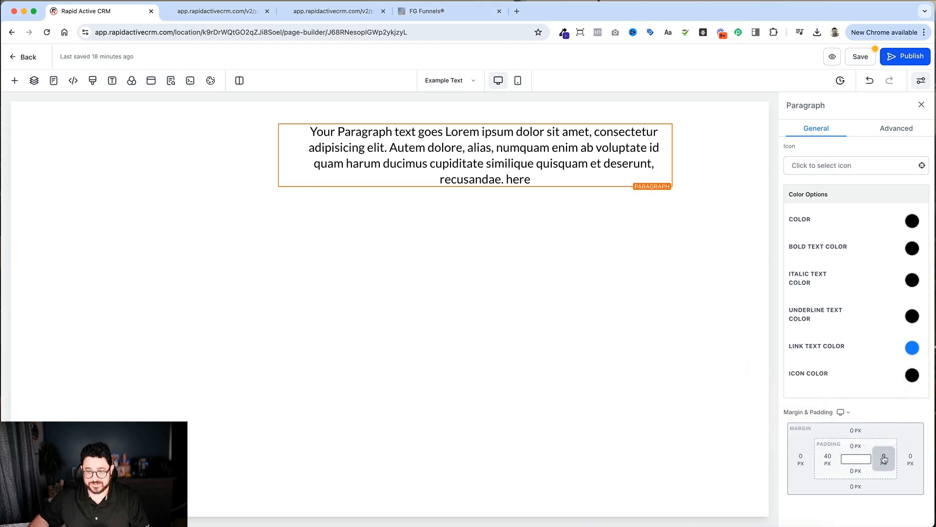
{"action": "left_click", "coordinate": [881, 463]}
{"action": "left_click", "coordinate": [866, 397]}
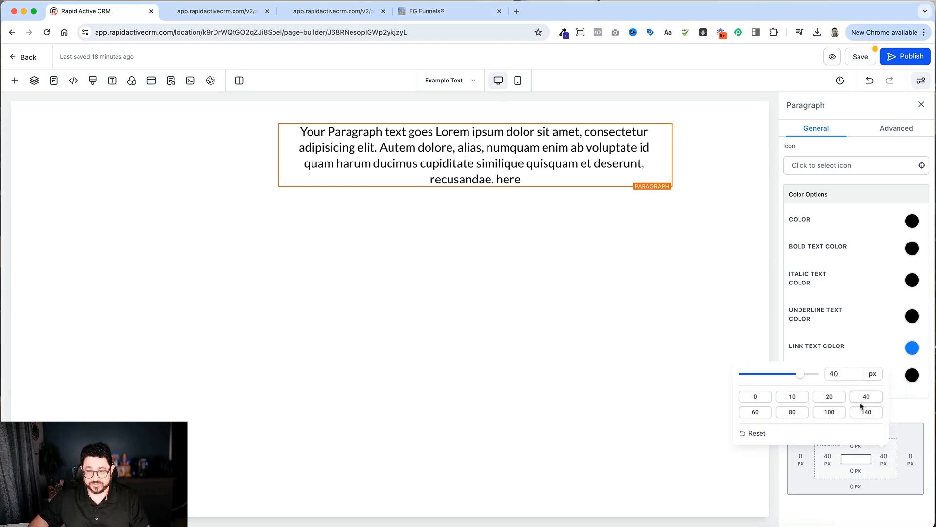
{"action": "left_click", "coordinate": [856, 471]}
{"action": "left_click", "coordinate": [856, 471]}
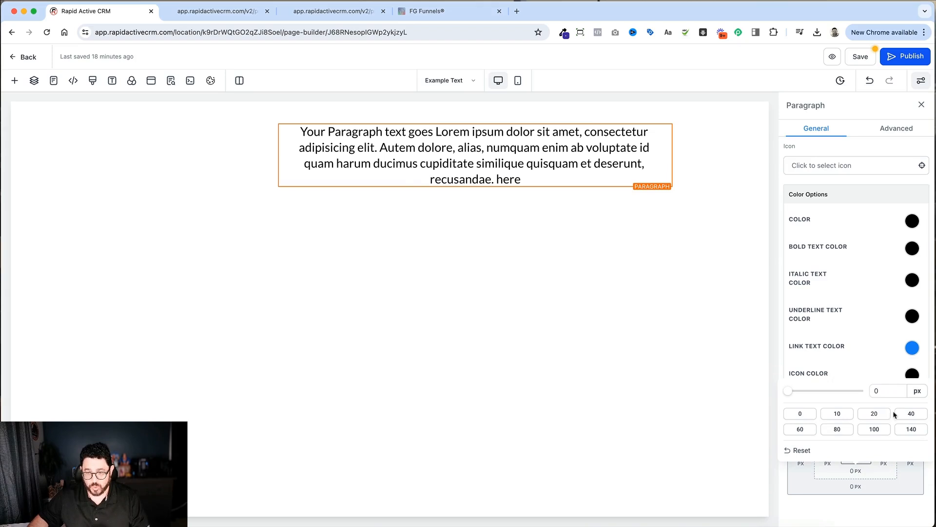
{"action": "left_click", "coordinate": [910, 413]}
{"action": "left_click", "coordinate": [854, 466]}
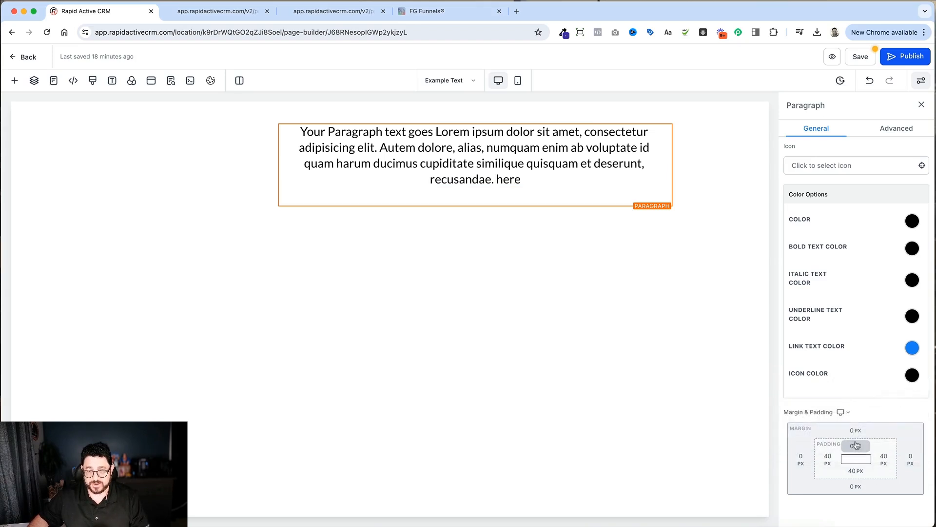
{"action": "left_click", "coordinate": [857, 445]}
{"action": "left_click", "coordinate": [911, 388]}
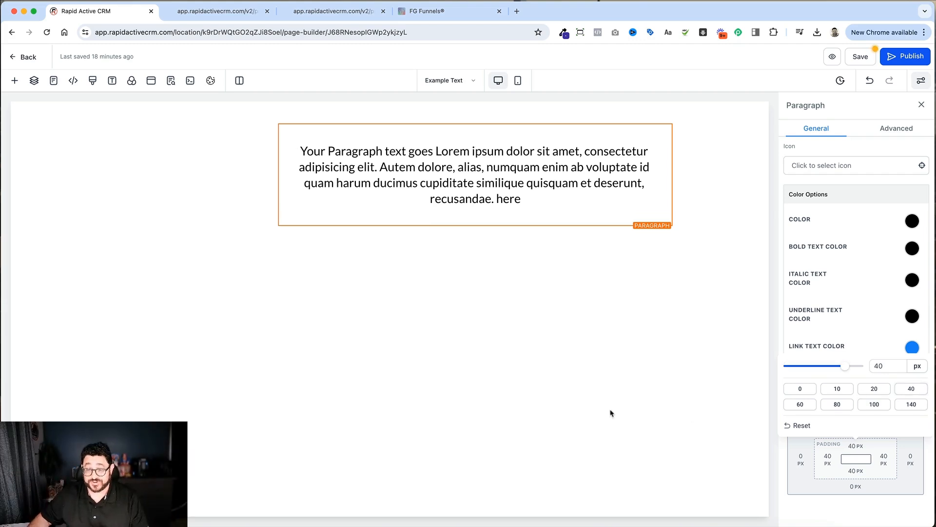
{"action": "left_click", "coordinate": [902, 210]}
Step: Give the paragraph a light yellow background color
{"action": "scroll", "coordinate": [901, 211], "scroll_direction": "up", "scroll_amount": 5}
{"action": "scroll", "coordinate": [906, 226], "scroll_direction": "up", "scroll_amount": 3}
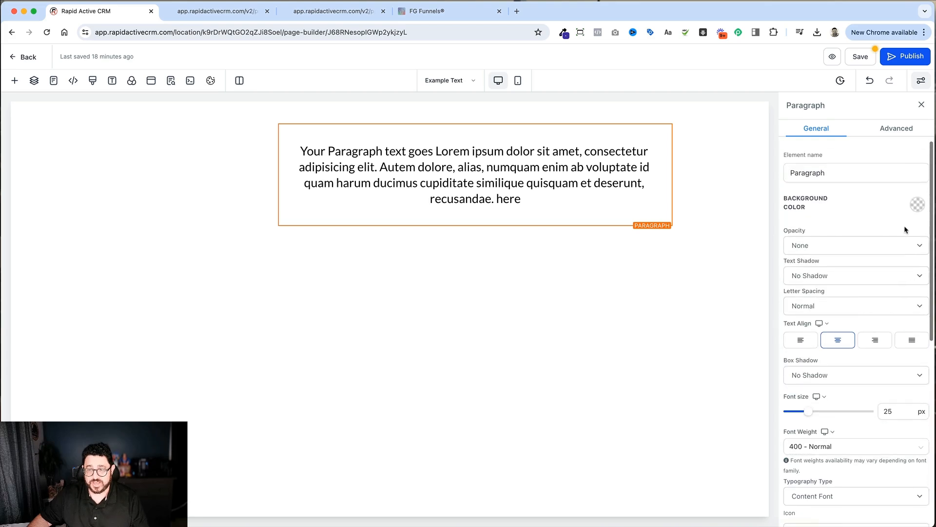
{"action": "left_click", "coordinate": [918, 206]}
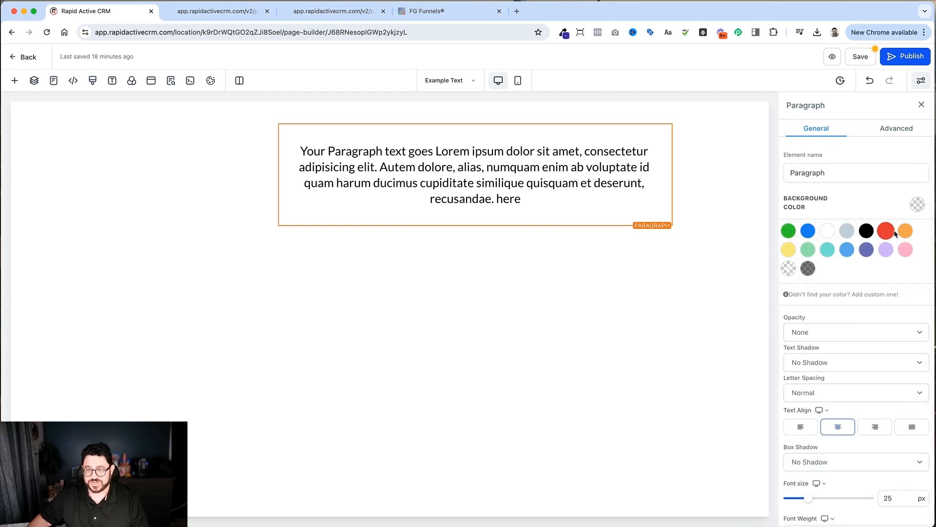
{"action": "left_click", "coordinate": [788, 250]}
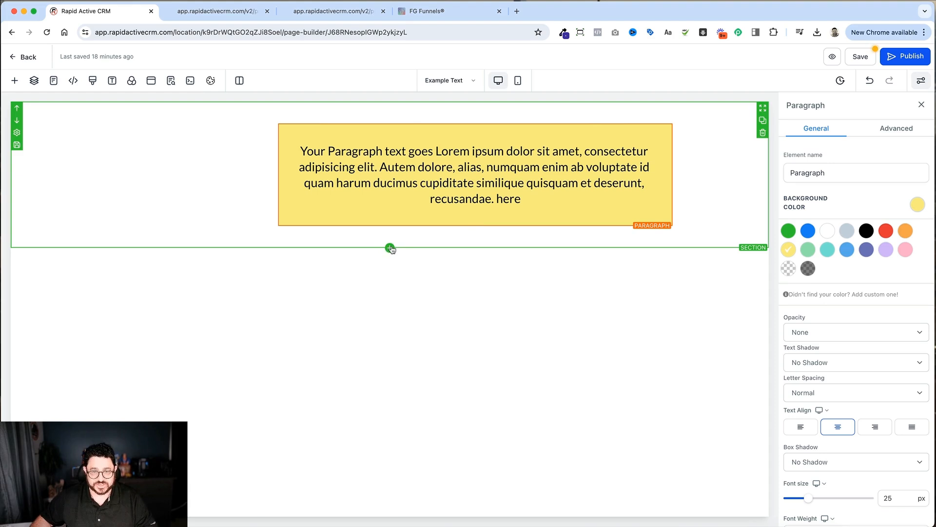
Step: Add a new section below the one holding the yellow paragraph
{"action": "left_click", "coordinate": [390, 248]}
{"action": "left_click", "coordinate": [141, 157]}
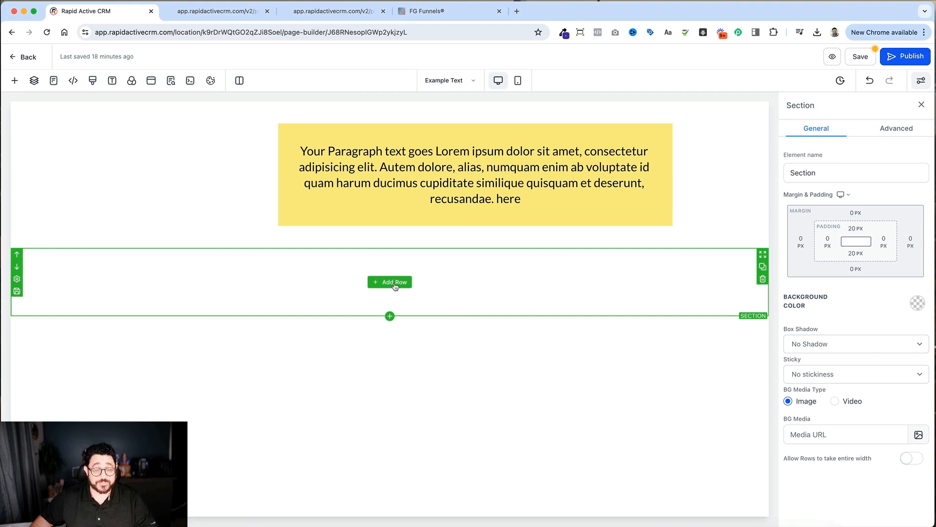
Step: Insert a two-column row in the new section and widen its first column to nearly two thirds of the row
{"action": "left_click", "coordinate": [395, 283]}
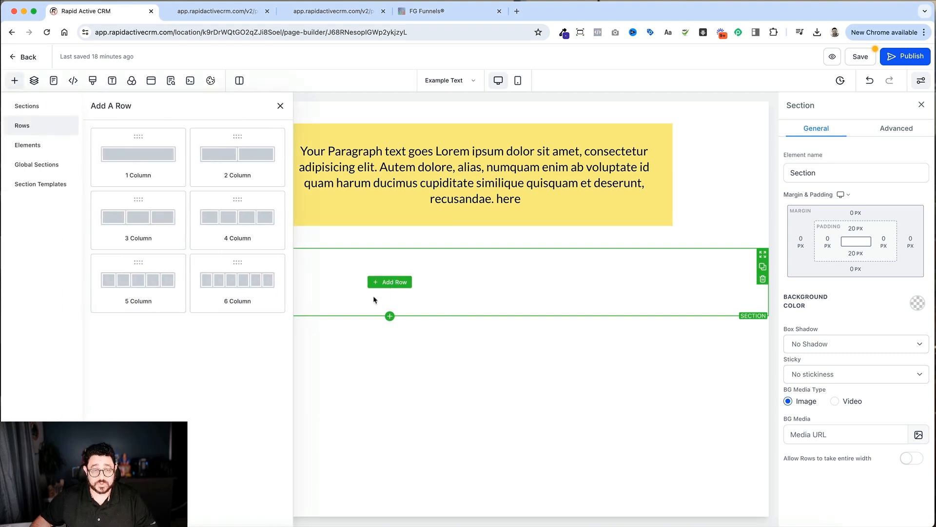
{"action": "left_click", "coordinate": [241, 159]}
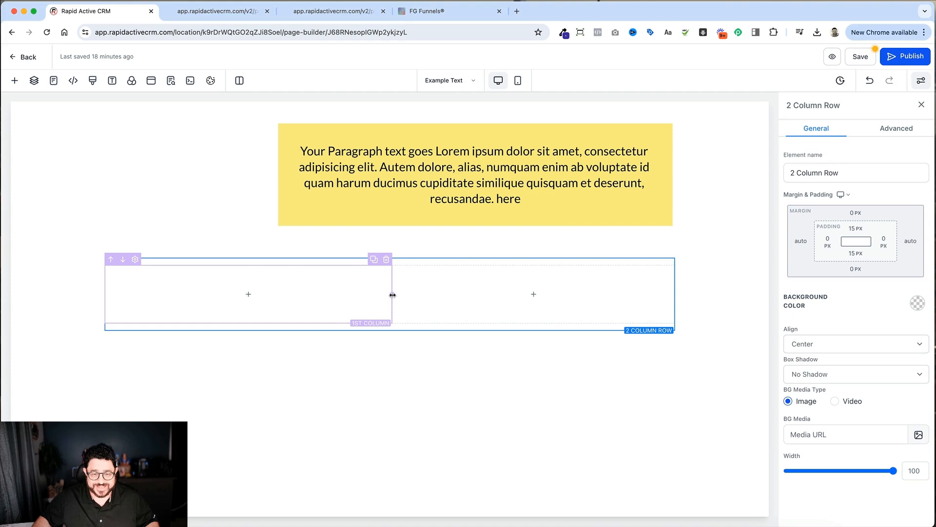
{"action": "left_click_drag", "start_coordinate": [391, 295], "coordinate": [469, 301]}
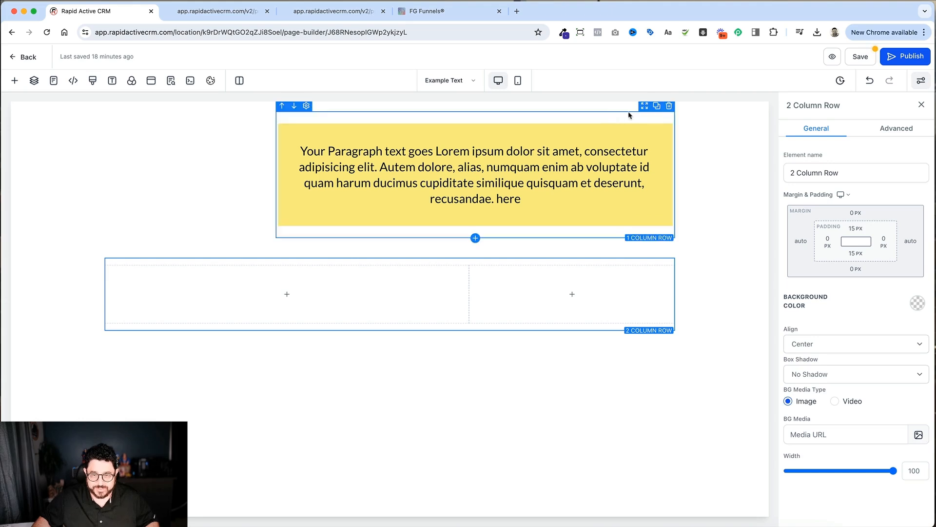
Step: Delete the row with the yellow paragraph and the section that held it
{"action": "left_click", "coordinate": [669, 106]}
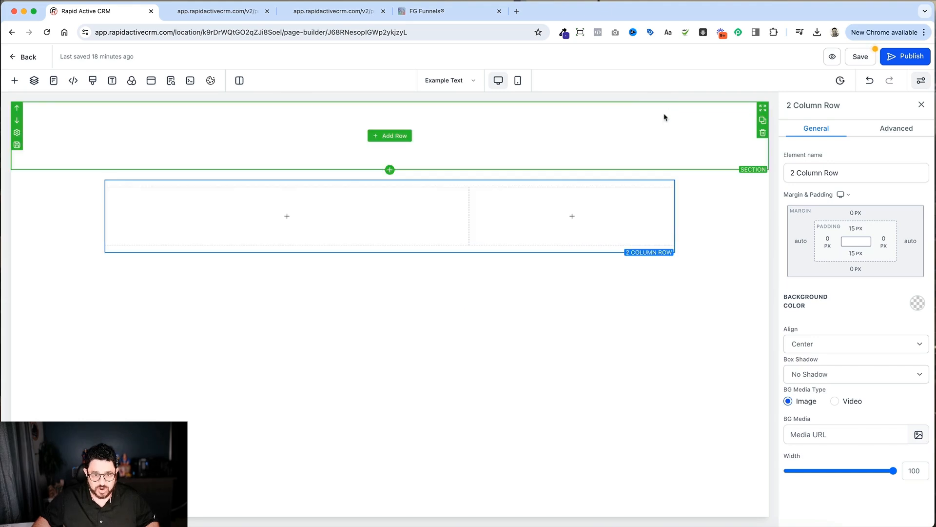
{"action": "left_click", "coordinate": [763, 133]}
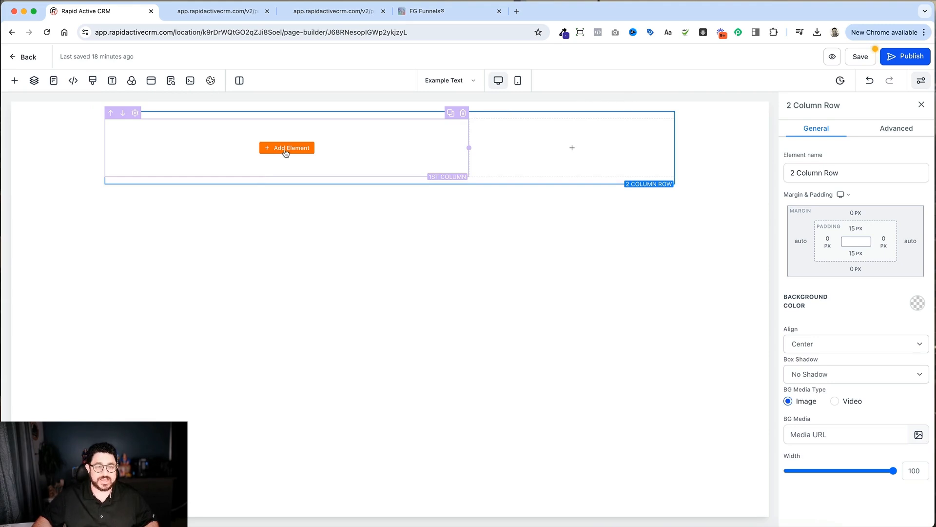
Step: Add a paragraph to the first column and set its font size to 27 px
{"action": "left_click", "coordinate": [286, 150]}
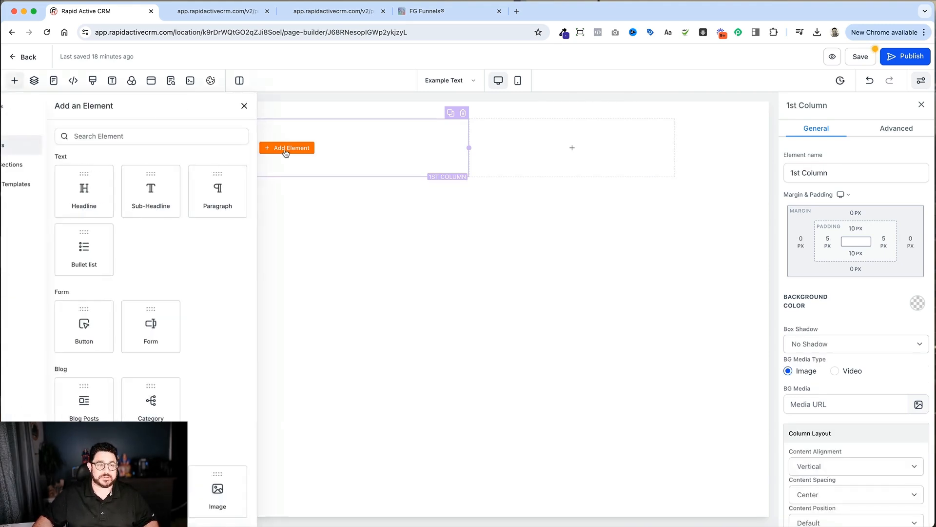
{"action": "left_click", "coordinate": [247, 183]}
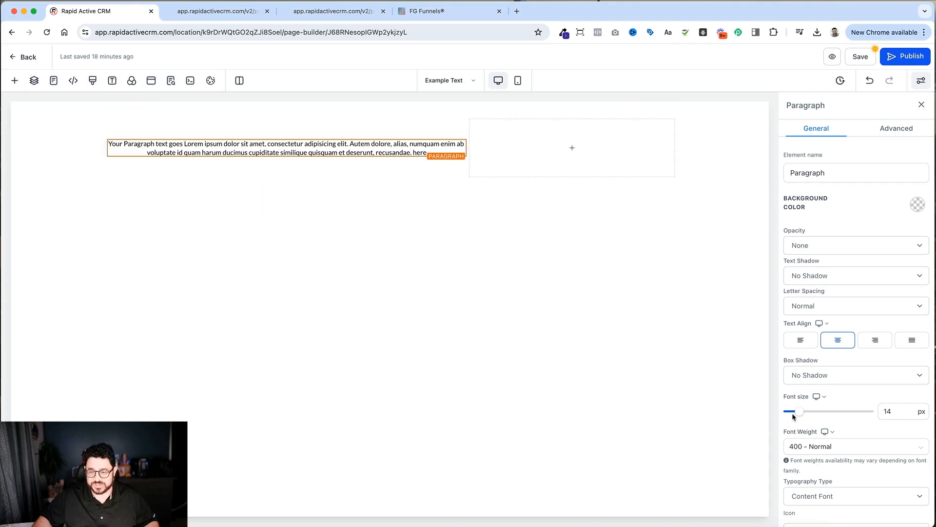
{"action": "left_click_drag", "start_coordinate": [793, 416], "coordinate": [810, 413]}
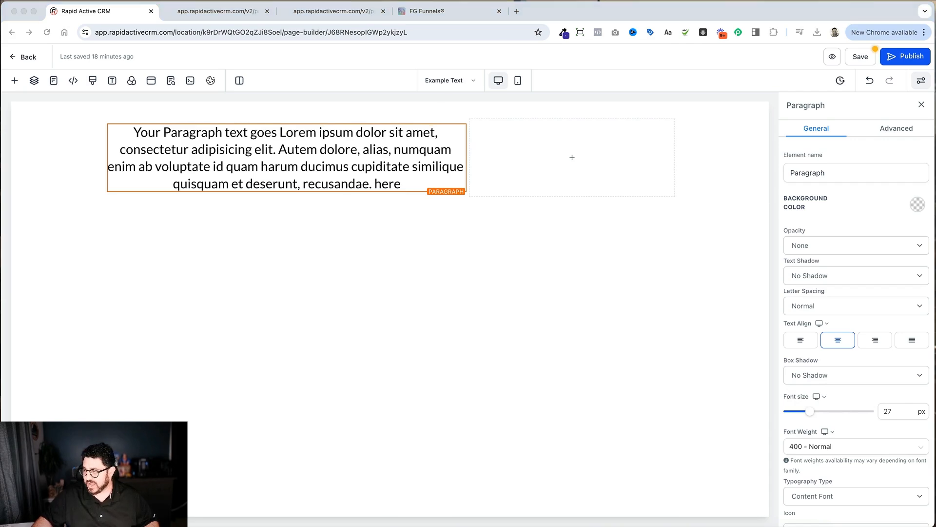
Step: Replace the paragraph's placeholder text with the copied longer Lorem ipsum passage and left-align it
{"action": "left_click", "coordinate": [245, 133]}
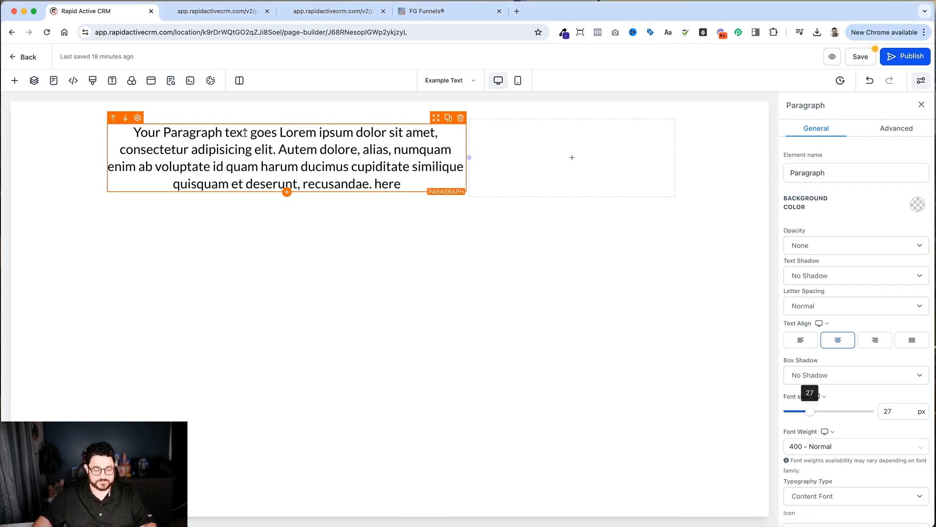
{"action": "double_click", "coordinate": [246, 133]}
{"action": "type", "text": "Lorem ipsum dolor sit amet, consectetur adipiscing elit, sed do eiusmod tempor incididunt ut labore et dolore magna aliqua. Ut enim ad minim veniam, quis nostrud exercitation ullamco laboris nisi ut aliquip ex ea commodo consequat. Duis aute irure dolor in reprehenderit in voluptate velit esse cillum dolore eu fugiat nulla pariatur. Excepteur sint occaecat cupidatat non proident, sunt in culpa qui officia deserunt mollit anim id est laborum."}
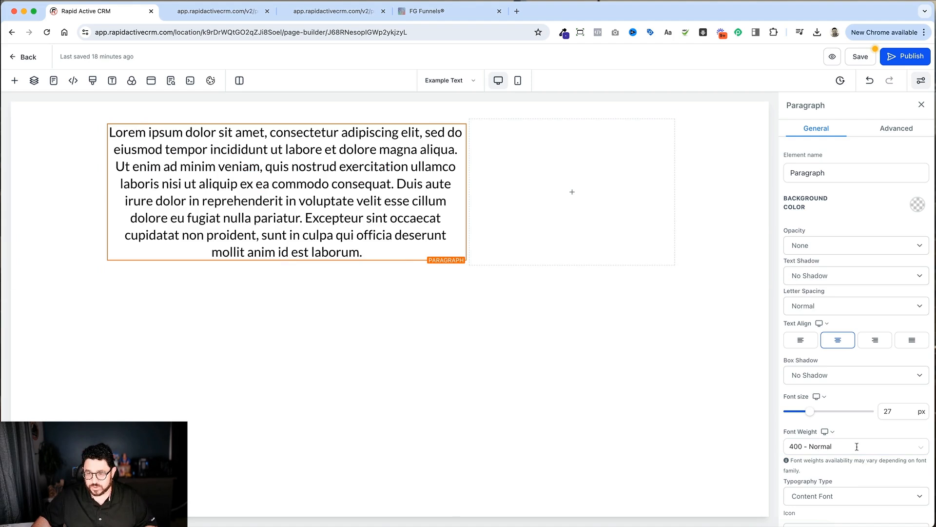
{"action": "left_click", "coordinate": [803, 340]}
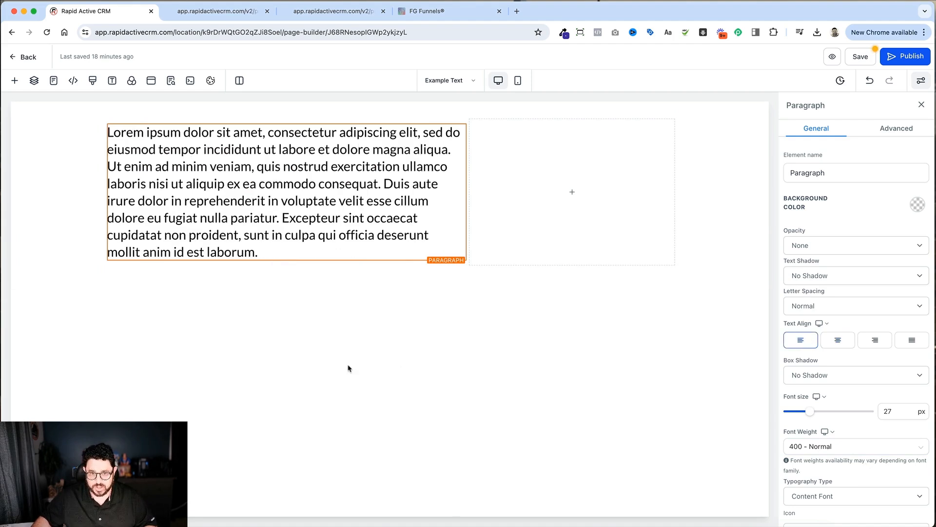
Step: Give the section holding the two columns a light blue-gray background color
{"action": "left_click", "coordinate": [52, 266]}
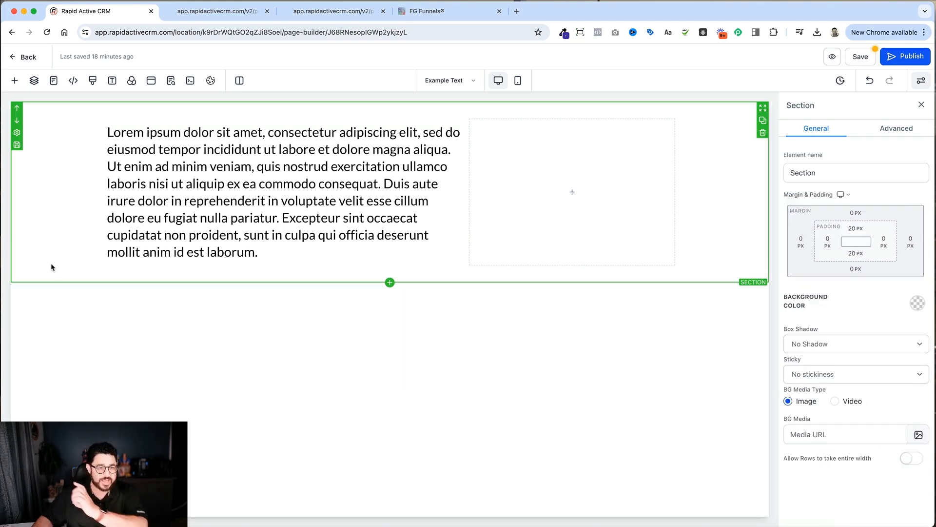
{"action": "left_click", "coordinate": [918, 305]}
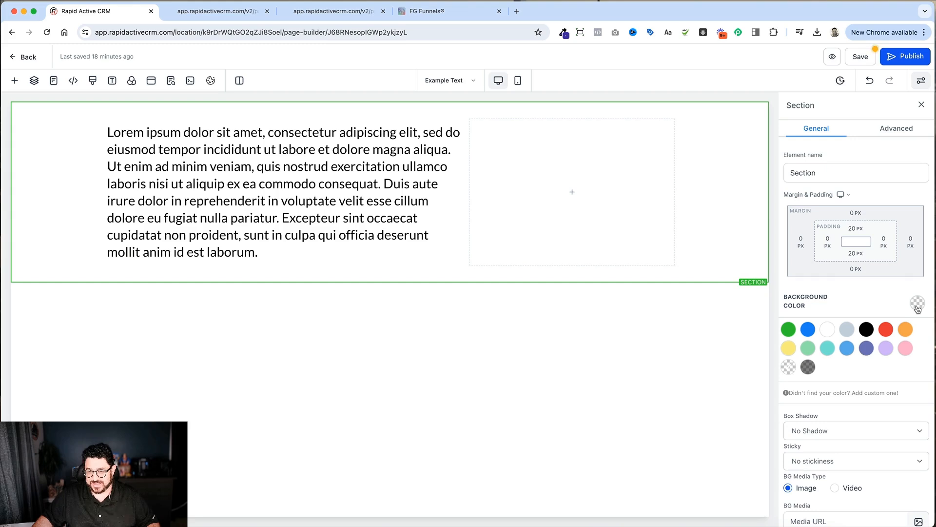
{"action": "left_click", "coordinate": [848, 329]}
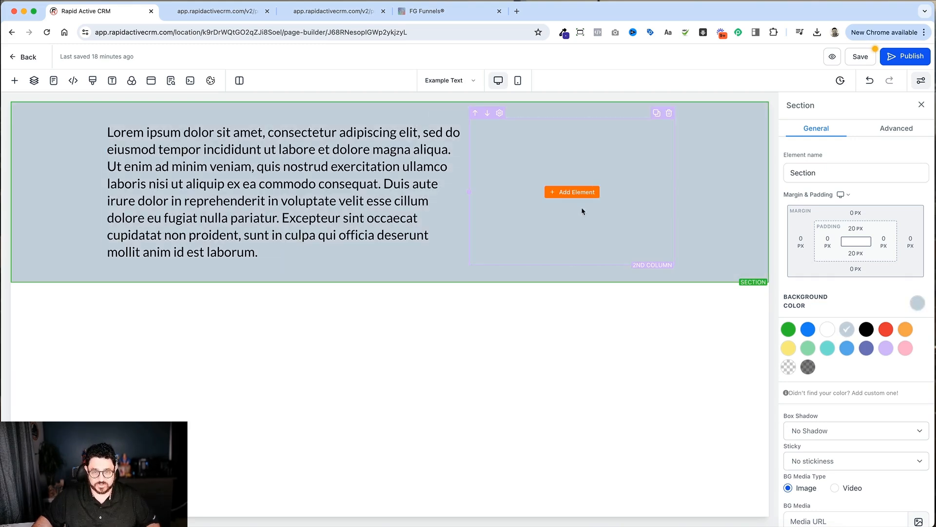
Step: Add an image element to the second column and fill it with the optician shop photo from the media library
{"action": "left_click", "coordinate": [588, 192]}
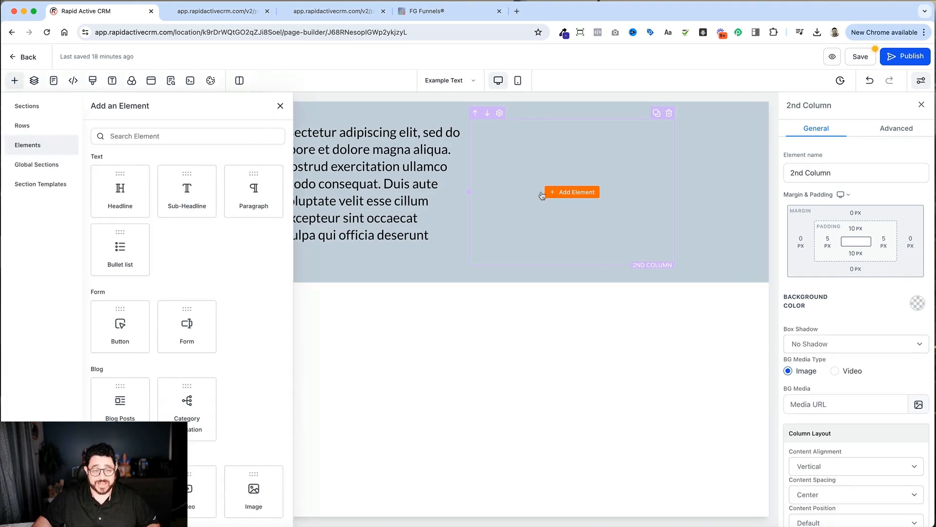
{"action": "left_click", "coordinate": [254, 488]}
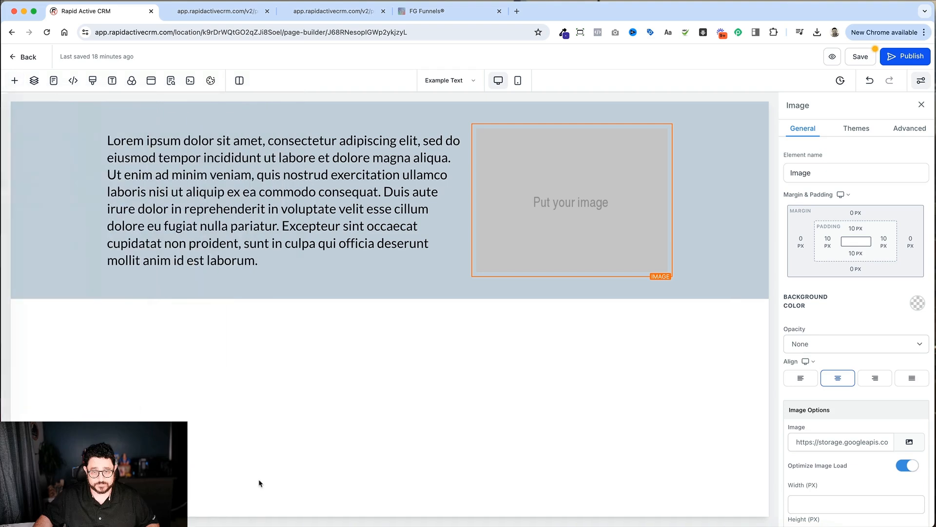
{"action": "left_click", "coordinate": [910, 443]}
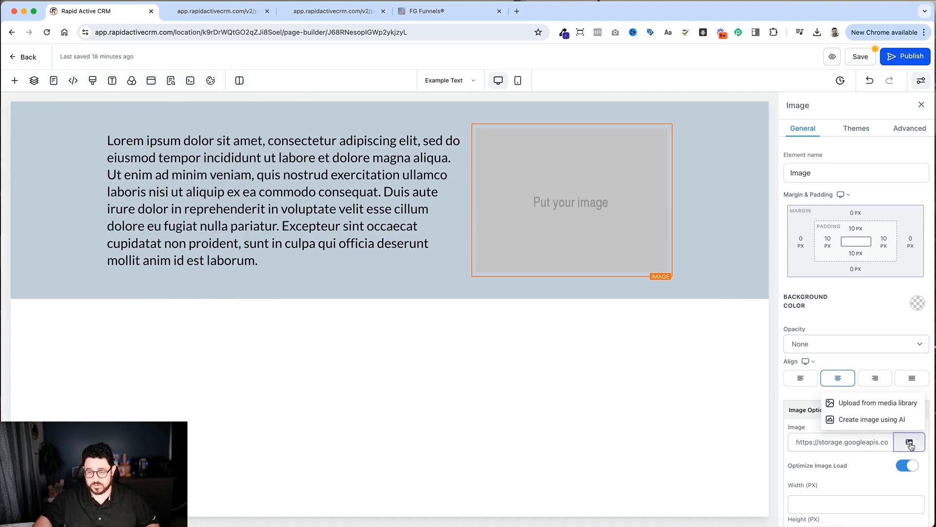
{"action": "left_click", "coordinate": [908, 403]}
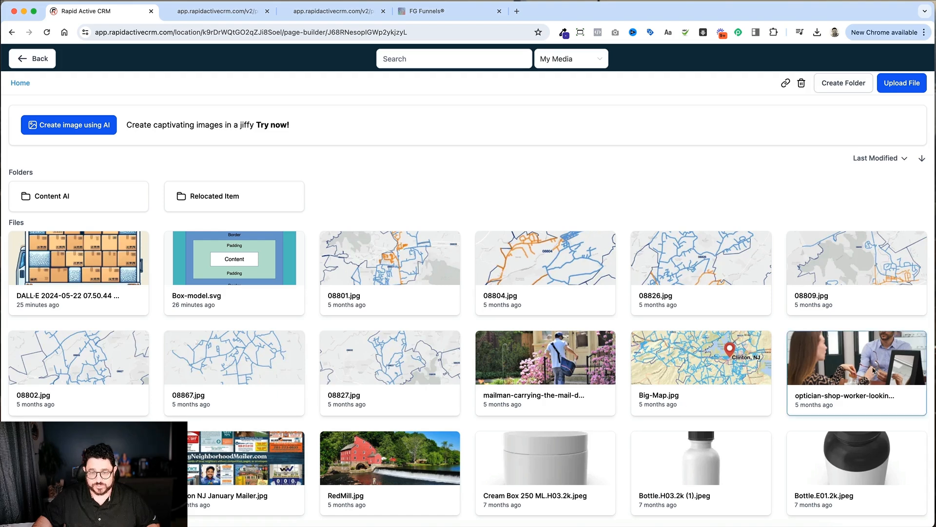
{"action": "left_click", "coordinate": [874, 371]}
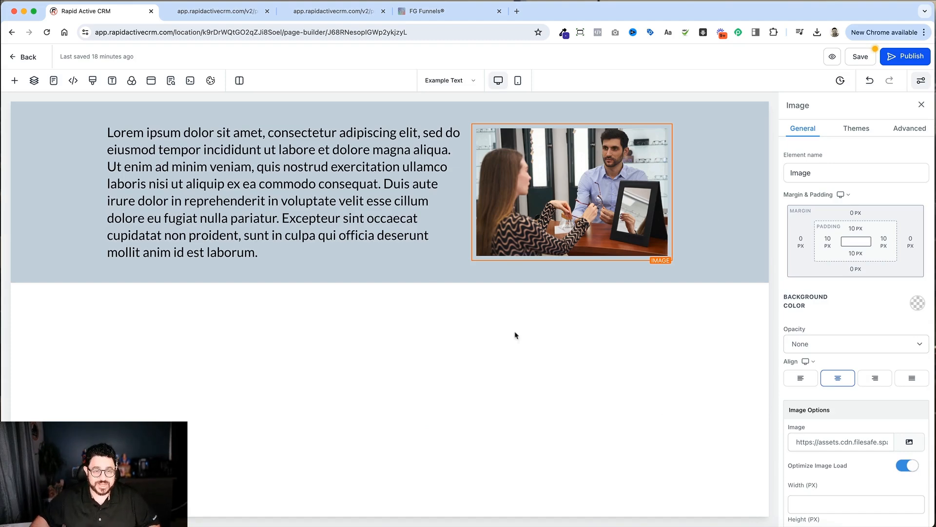
Step: Give the Lorem ipsum paragraph in the first column a light yellow background color
{"action": "left_click", "coordinate": [343, 196]}
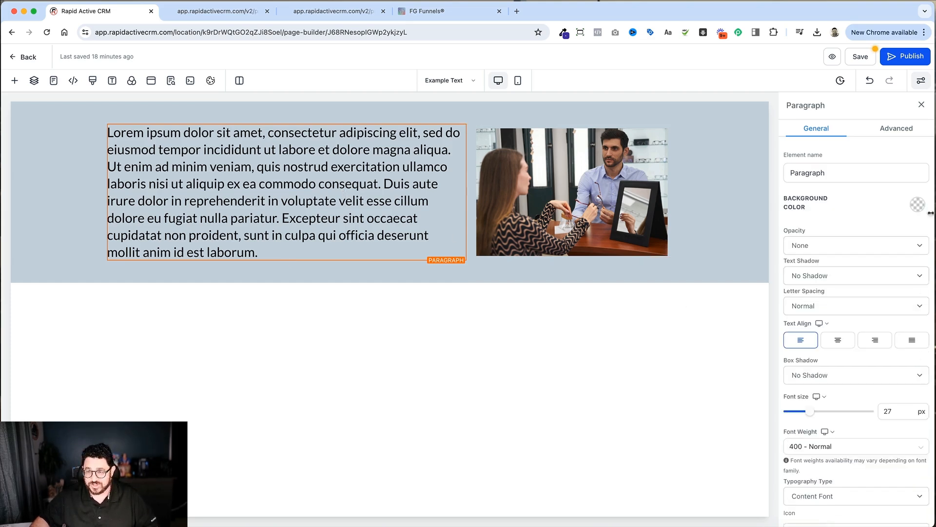
{"action": "left_click", "coordinate": [918, 205]}
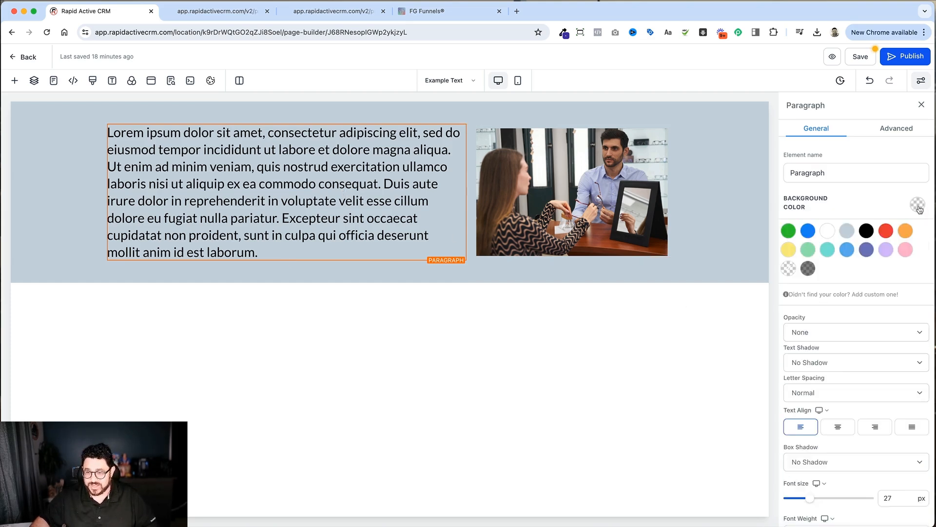
{"action": "left_click", "coordinate": [788, 250]}
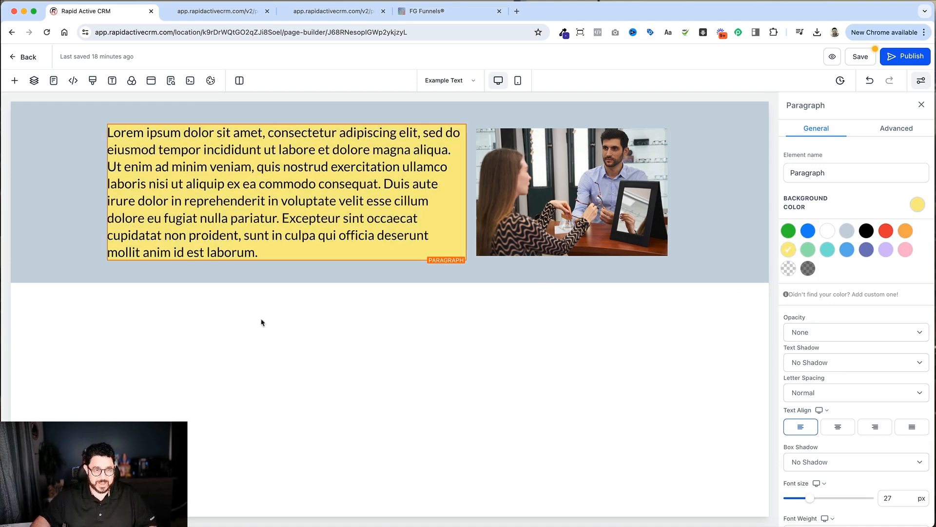
Step: Try 20 px of left padding on the section, and set it back to 0
{"action": "left_click", "coordinate": [78, 268]}
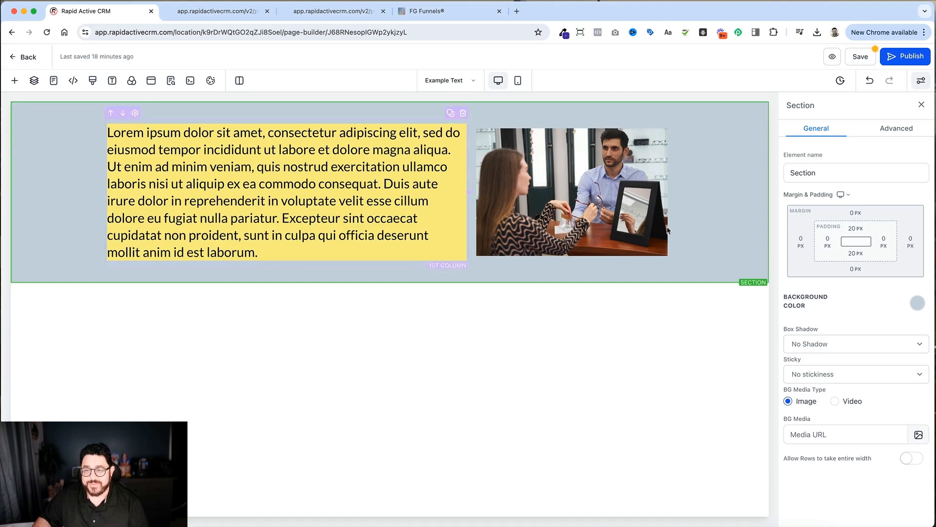
{"action": "left_click", "coordinate": [829, 241]}
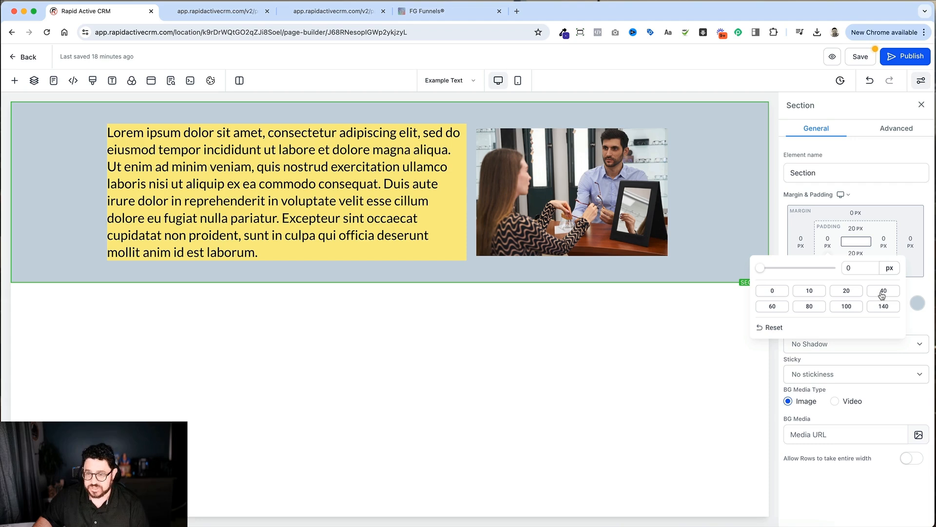
{"action": "left_click", "coordinate": [853, 294]}
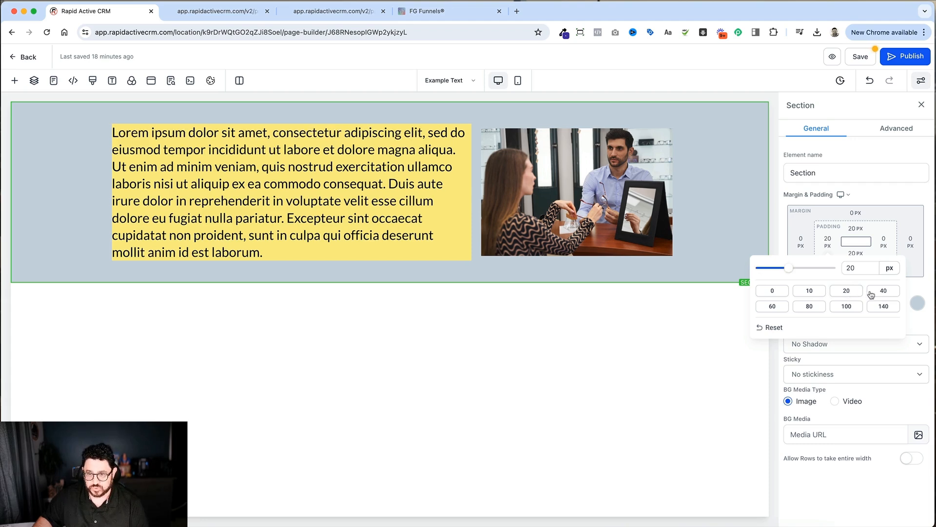
{"action": "left_click", "coordinate": [778, 291]}
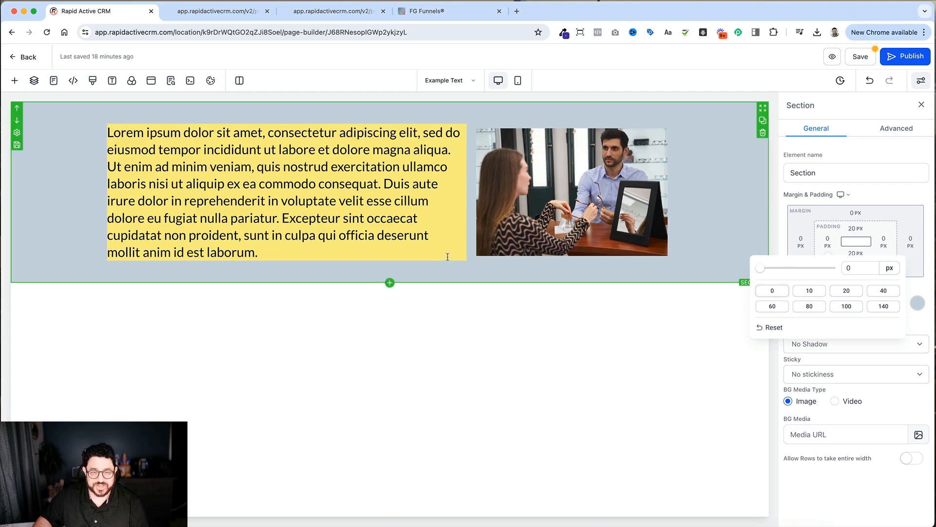
Step: Try 20 px of left padding on the yellow paragraph, and set its padding to 40 px on all four sides
{"action": "left_click", "coordinate": [315, 198]}
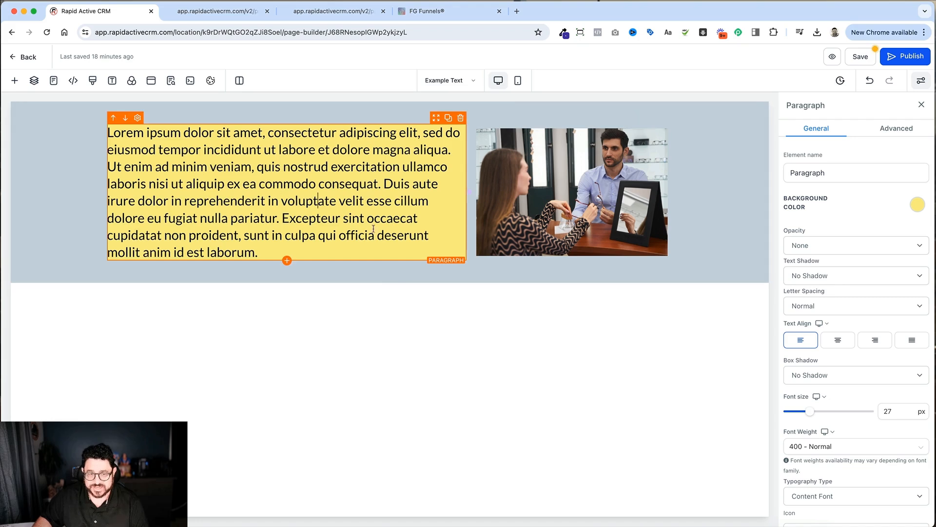
{"action": "scroll", "coordinate": [889, 321], "scroll_direction": "down", "scroll_amount": 10}
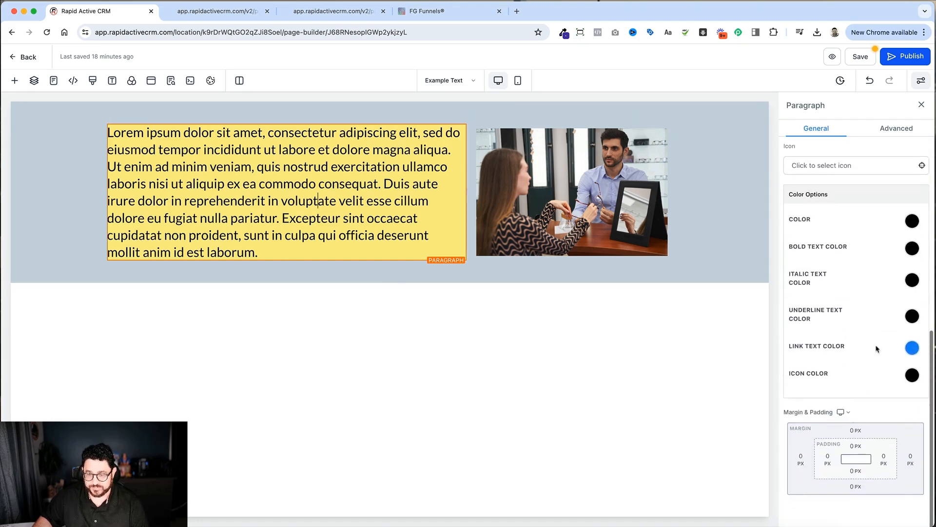
{"action": "left_click", "coordinate": [828, 458]}
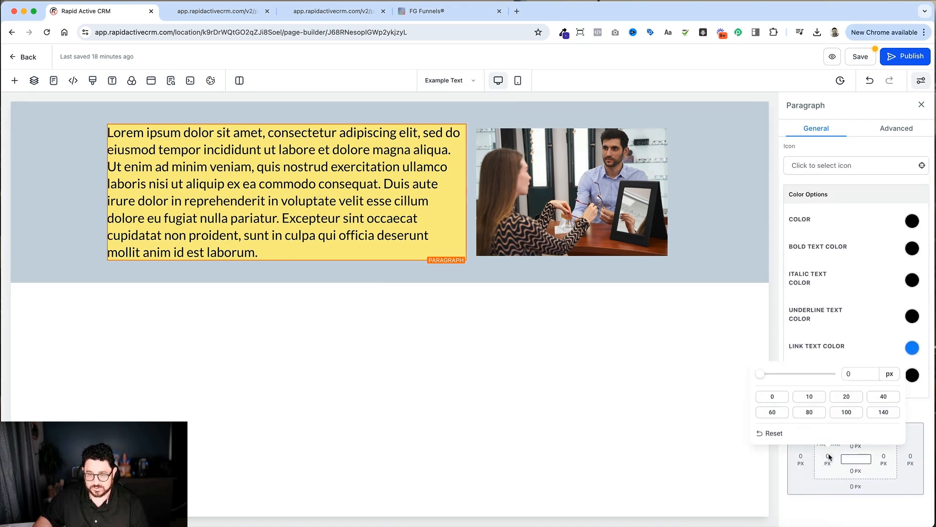
{"action": "left_click", "coordinate": [854, 399]}
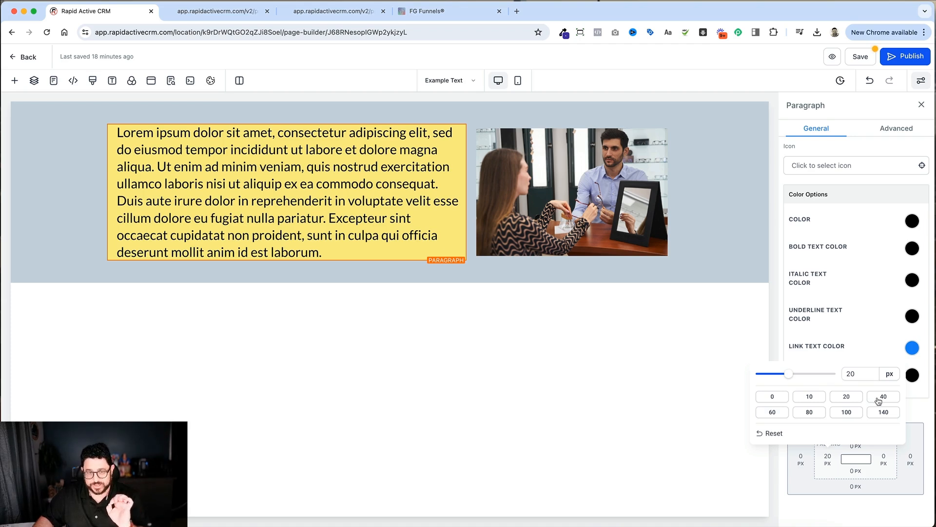
{"action": "left_click", "coordinate": [879, 400]}
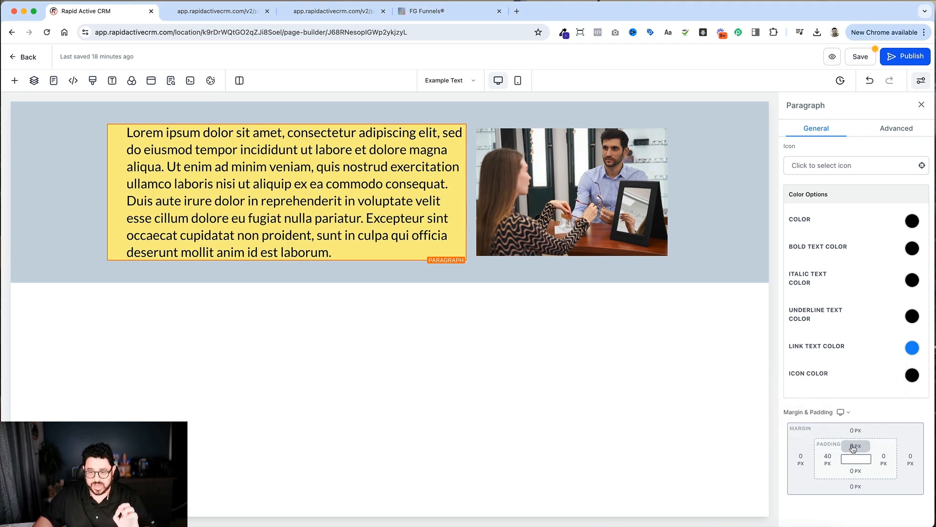
{"action": "left_click", "coordinate": [855, 446]}
{"action": "left_click", "coordinate": [912, 388]}
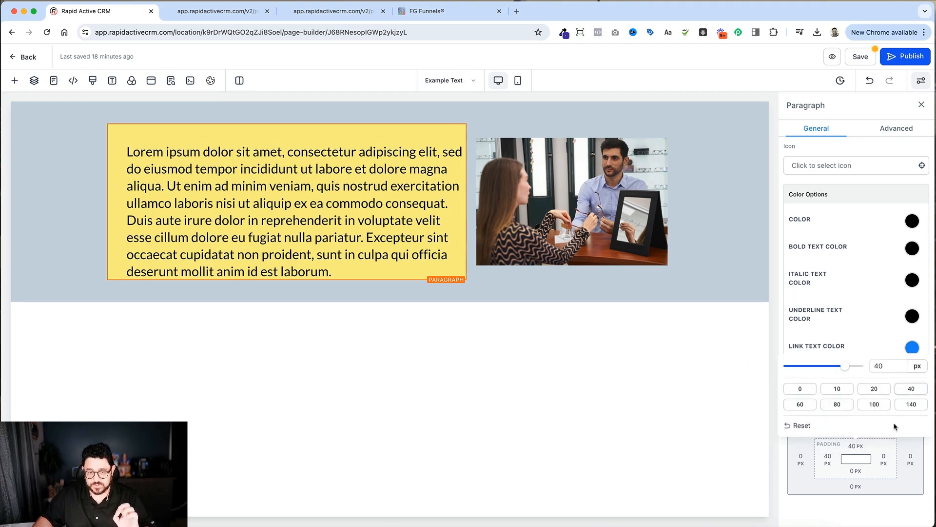
{"action": "left_click", "coordinate": [857, 469]}
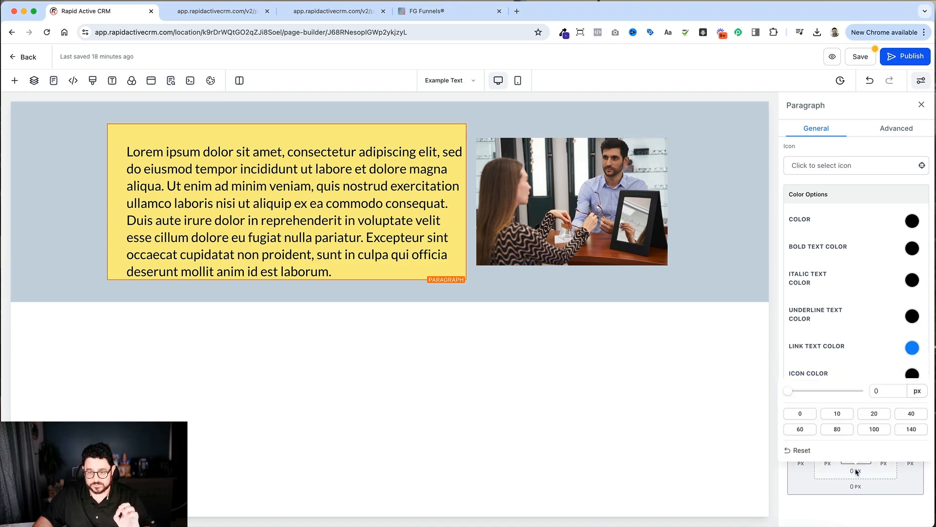
{"action": "left_click", "coordinate": [910, 413]}
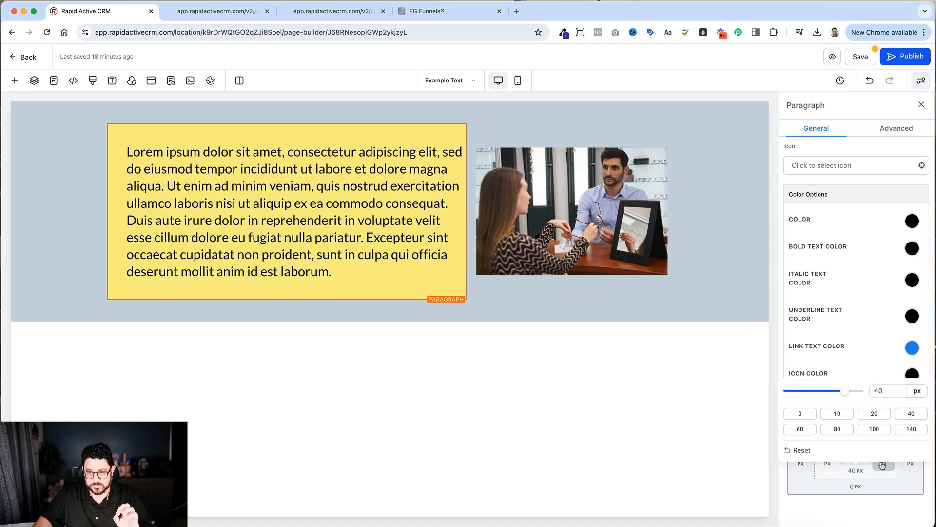
{"action": "left_click", "coordinate": [883, 460]}
{"action": "left_click", "coordinate": [873, 397]}
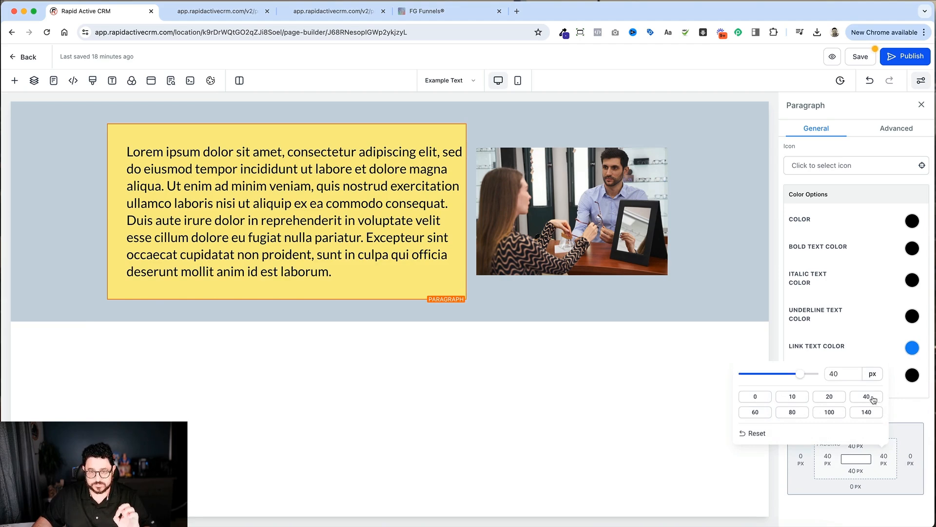
{"action": "left_click", "coordinate": [438, 319]}
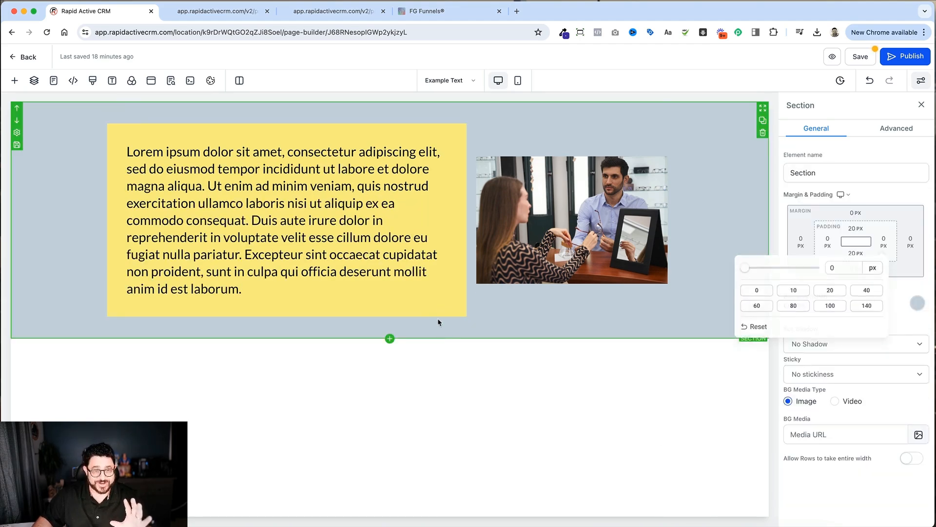
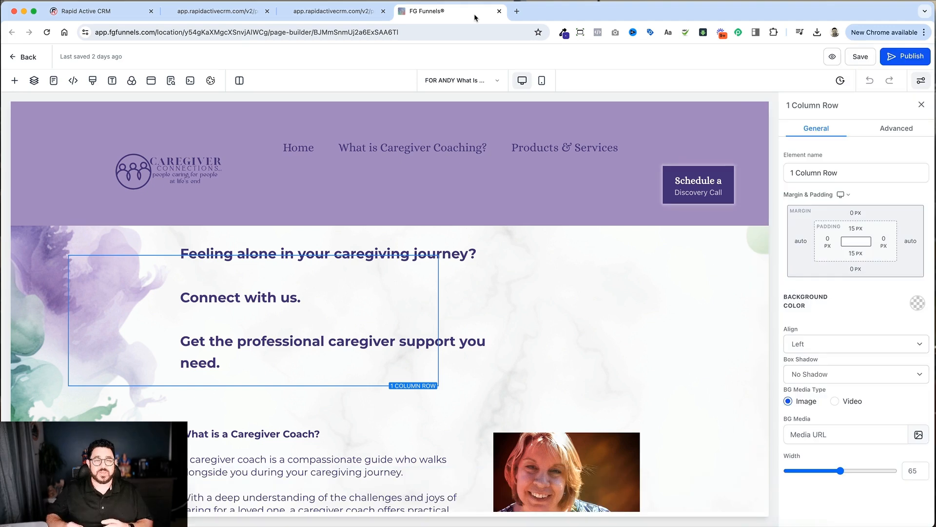
Step: Examine the margin, padding, alignment and width settings of the caregiving headline and its enclosing column, row and section
{"action": "scroll", "coordinate": [650, 238], "scroll_direction": "down", "scroll_amount": 2}
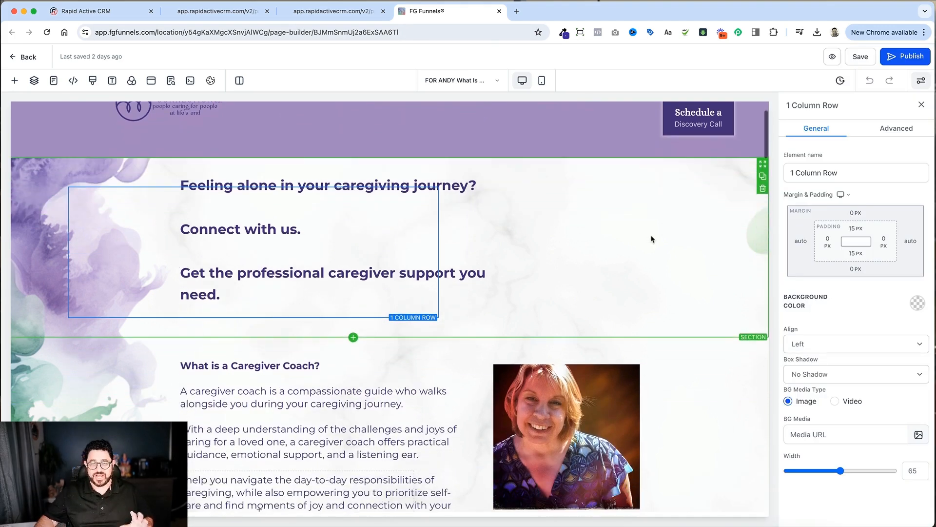
{"action": "left_click", "coordinate": [747, 489]}
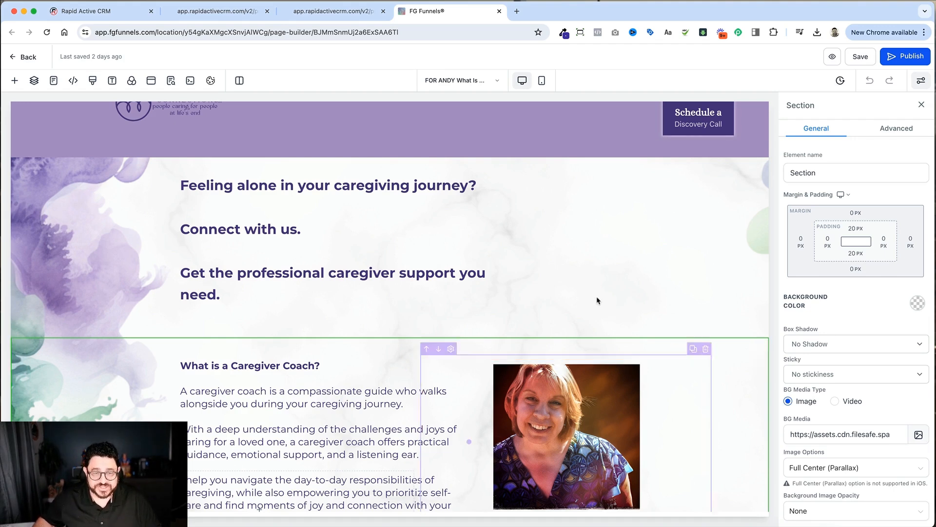
{"action": "scroll", "coordinate": [412, 224], "scroll_direction": "up", "scroll_amount": 2}
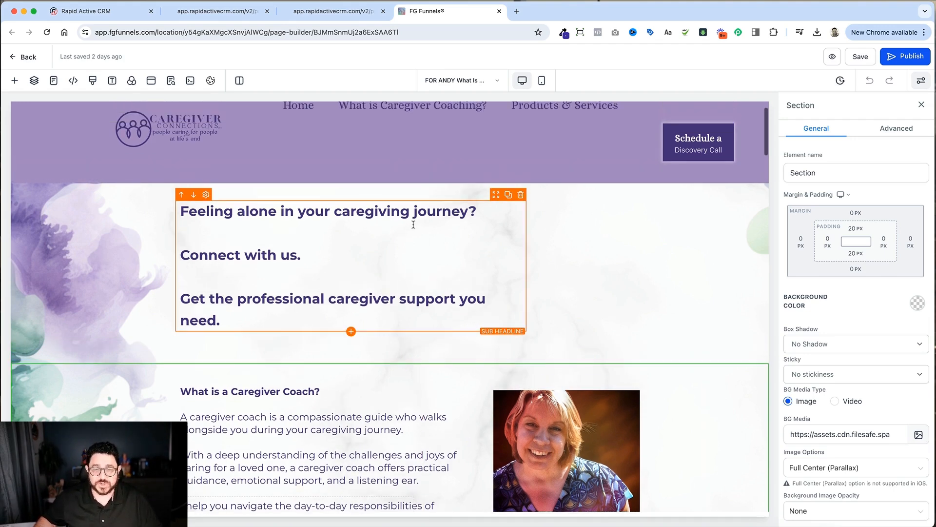
{"action": "left_click", "coordinate": [412, 224]}
{"action": "left_click", "coordinate": [182, 232]}
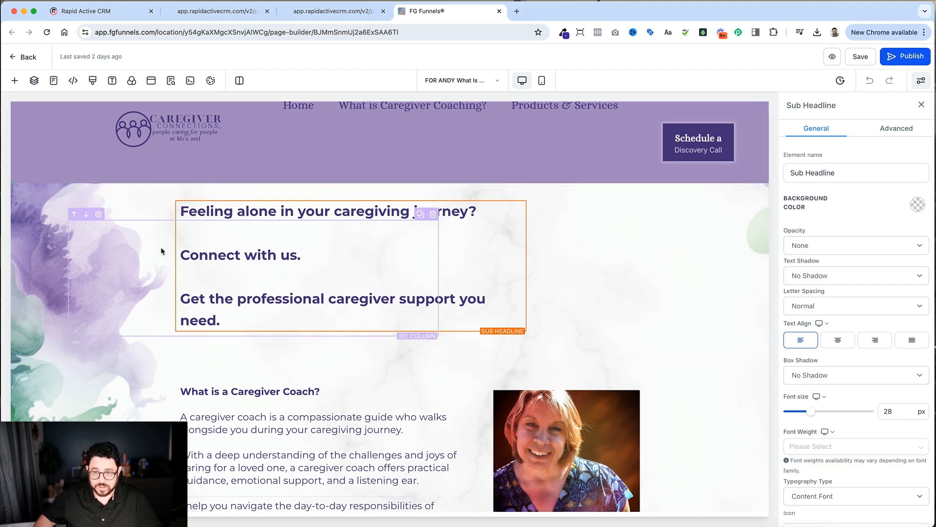
{"action": "left_click", "coordinate": [128, 266]}
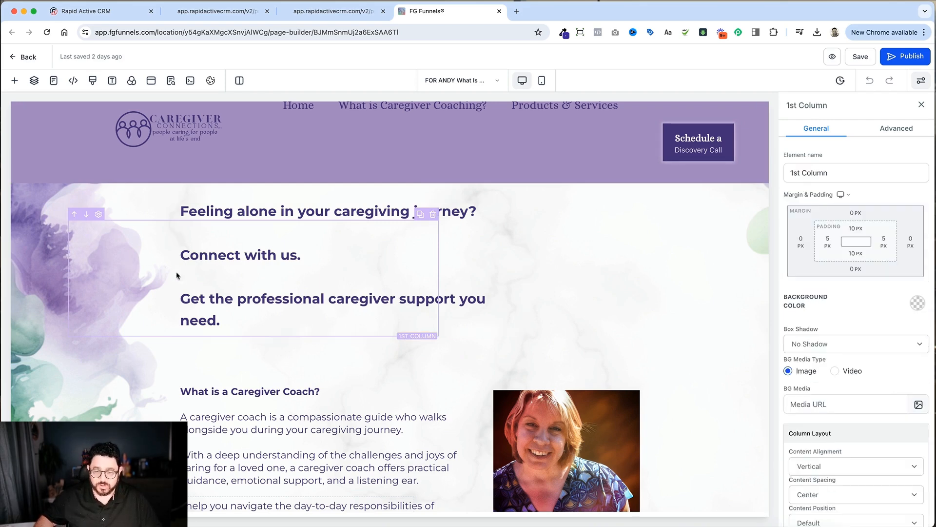
{"action": "scroll", "coordinate": [868, 435], "scroll_direction": "down", "scroll_amount": 3}
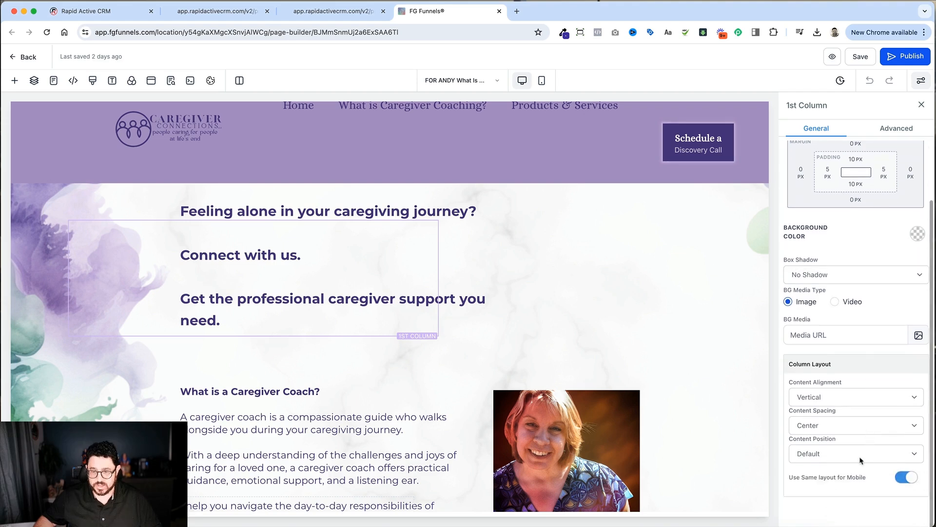
{"action": "scroll", "coordinate": [883, 361], "scroll_direction": "up", "scroll_amount": 3}
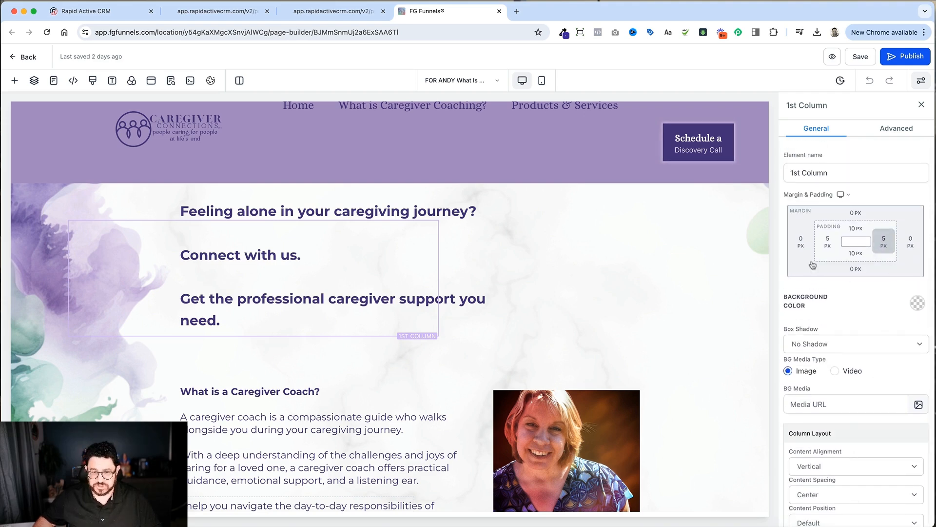
{"action": "left_click", "coordinate": [295, 206]}
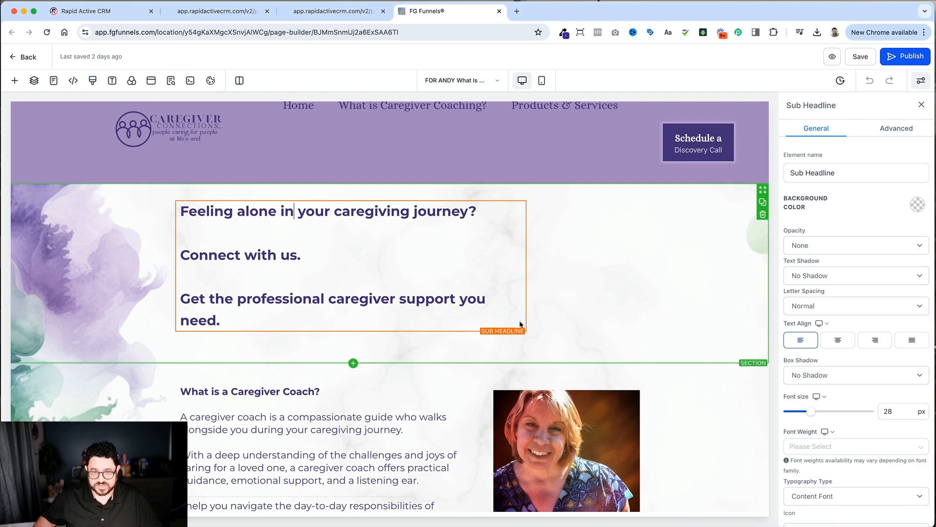
{"action": "scroll", "coordinate": [811, 346], "scroll_direction": "down", "scroll_amount": 8}
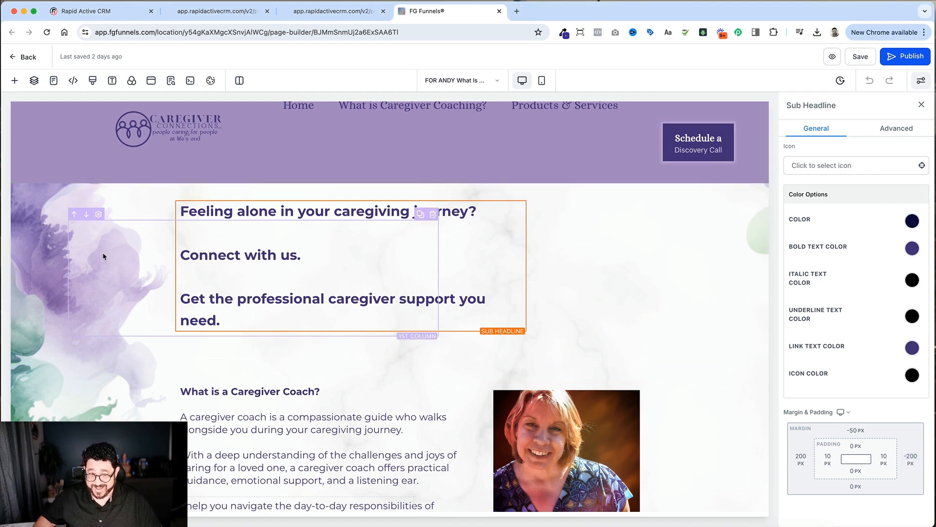
{"action": "left_click", "coordinate": [119, 218]}
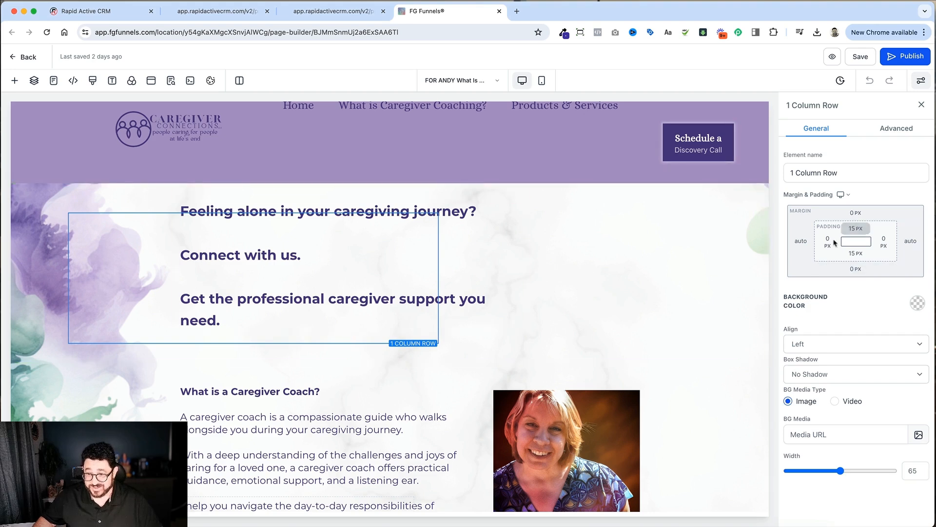
{"action": "left_click", "coordinate": [649, 258]}
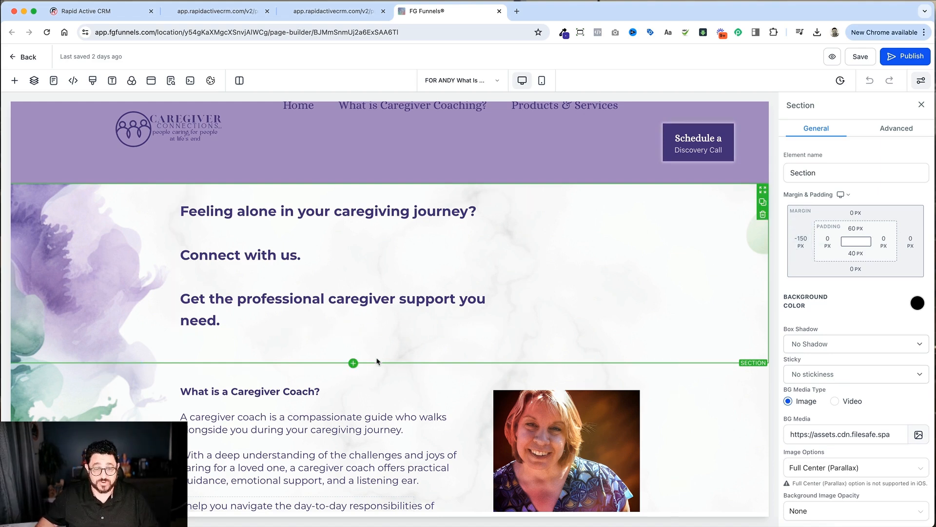
Step: Add a full-width section directly below the section with the caregiving headline
{"action": "left_click", "coordinate": [353, 364]}
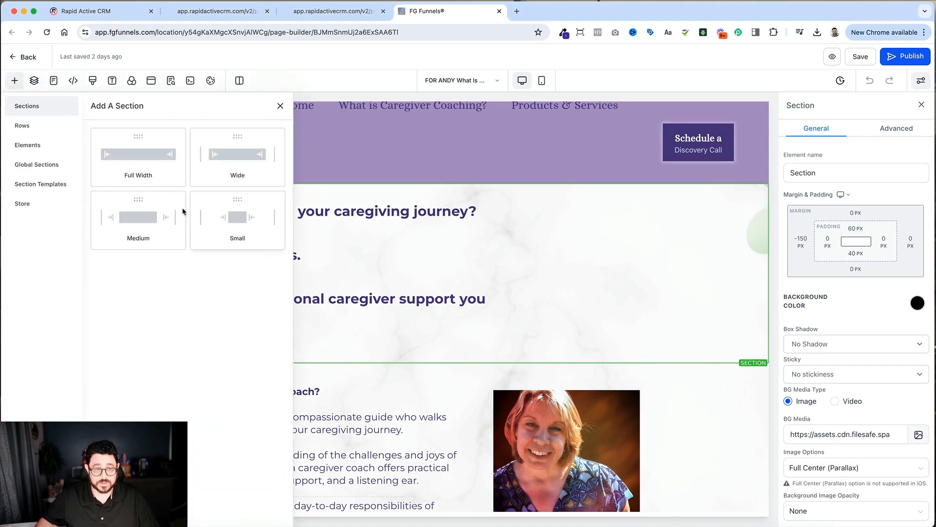
{"action": "left_click", "coordinate": [163, 176]}
{"action": "scroll", "coordinate": [507, 372], "scroll_direction": "down", "scroll_amount": 1}
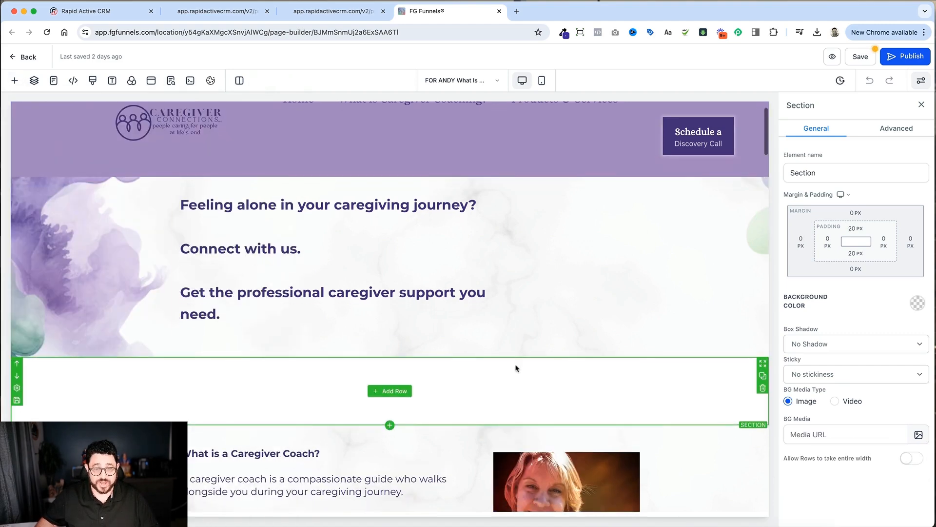
Step: Copy the headline section's background image URL into the new empty section's background media
{"action": "left_click", "coordinate": [579, 332]}
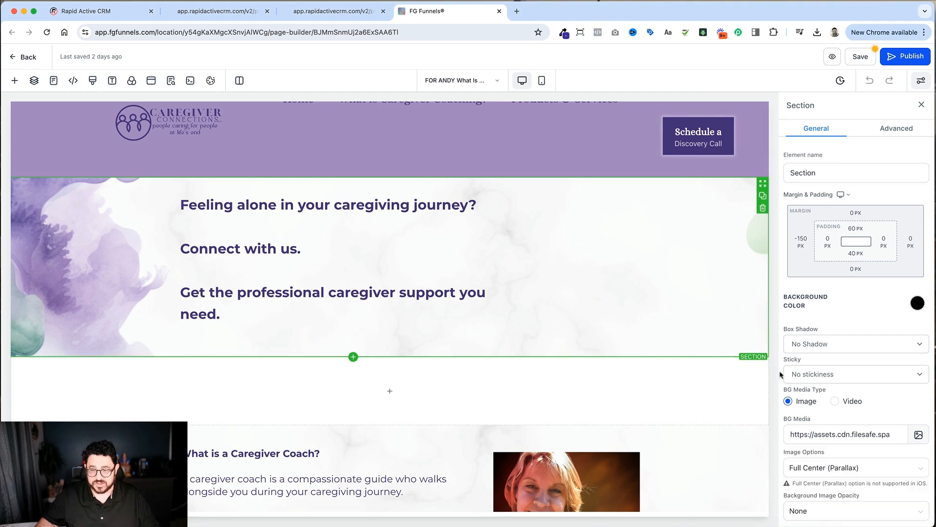
{"action": "triple_click", "coordinate": [863, 434]}
{"action": "key", "text": "super+c"}
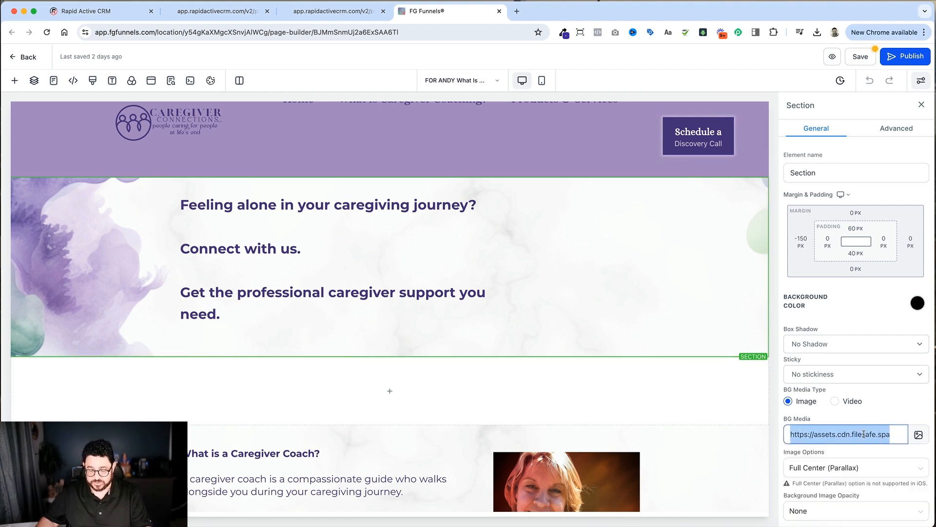
{"action": "left_click", "coordinate": [634, 414]}
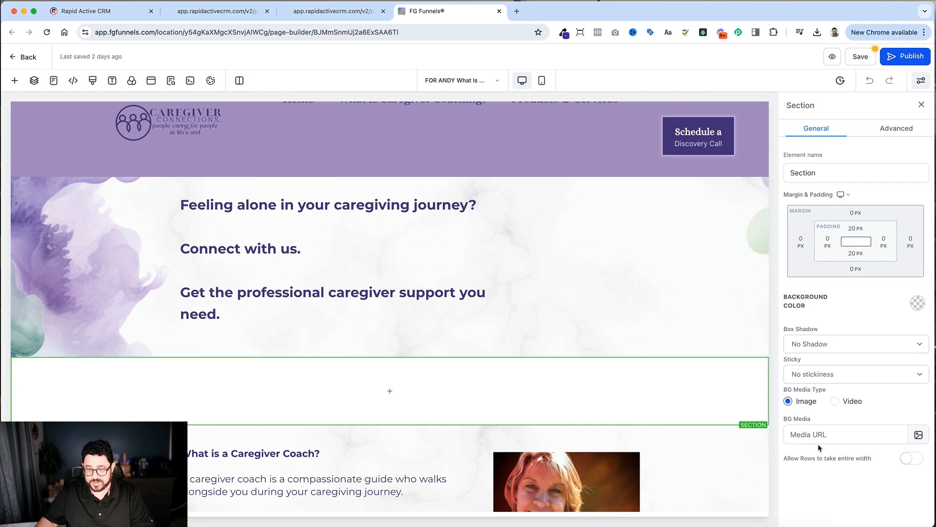
{"action": "key", "text": "super+v"}
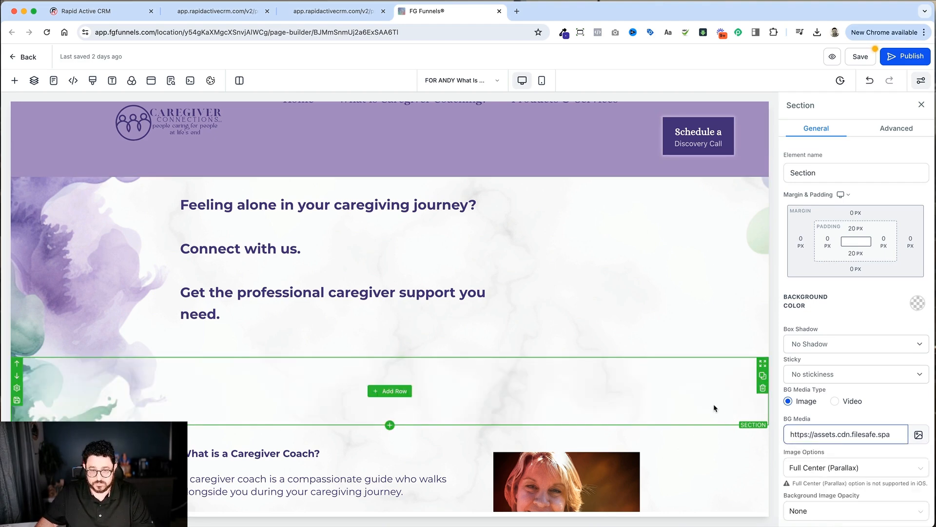
Step: Add a 1 column row to the new section and move the caregiving sub headline into it
{"action": "scroll", "coordinate": [712, 405], "scroll_direction": "down", "scroll_amount": 1}
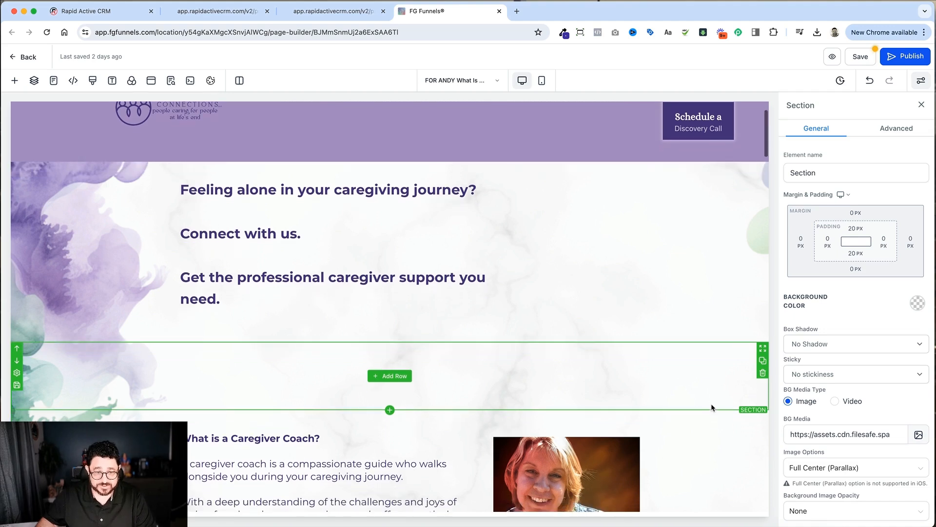
{"action": "mouse_move", "coordinate": [390, 377]}
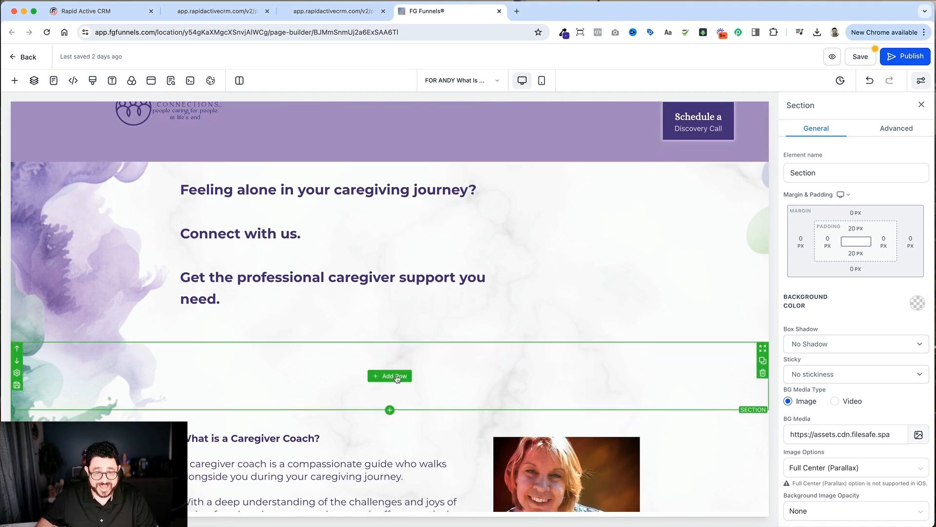
{"action": "left_click", "coordinate": [393, 376]}
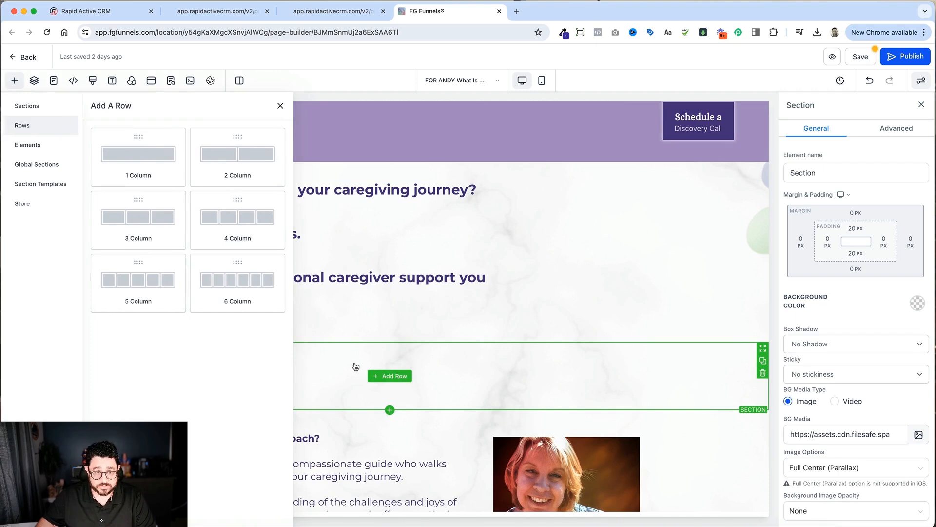
{"action": "left_click", "coordinate": [163, 153]}
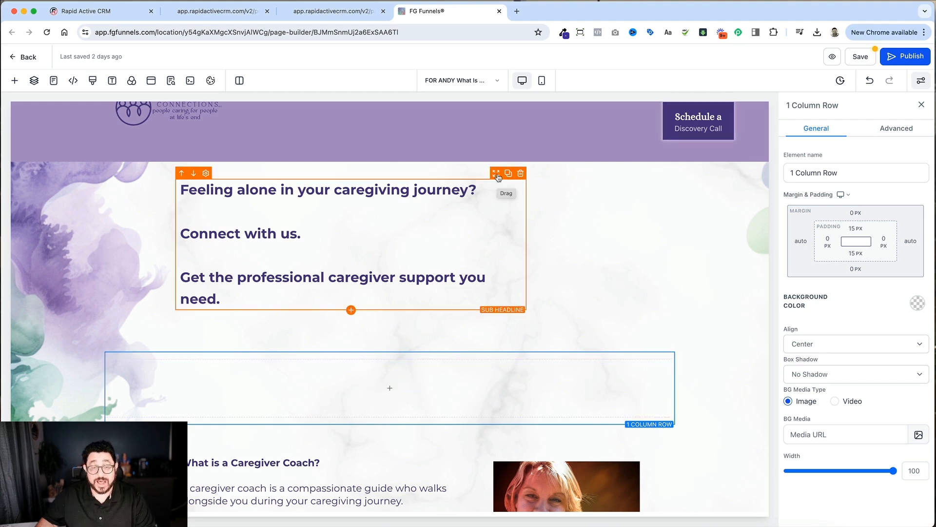
{"action": "left_click_drag", "start_coordinate": [497, 176], "coordinate": [459, 378]}
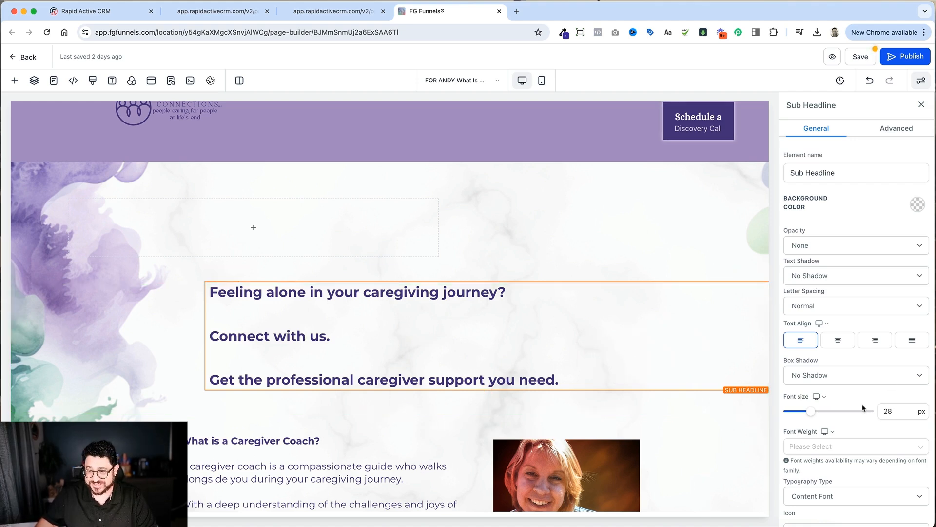
Step: Set the moved sub headline's right, left and top margins to 0, and delete the emptied original section
{"action": "scroll", "coordinate": [873, 400], "scroll_direction": "down", "scroll_amount": 10}
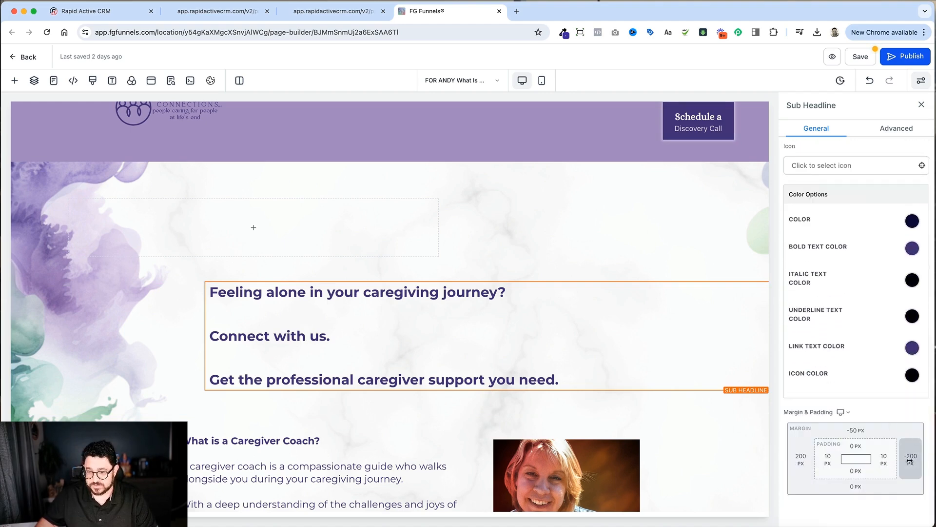
{"action": "left_click", "coordinate": [910, 459]}
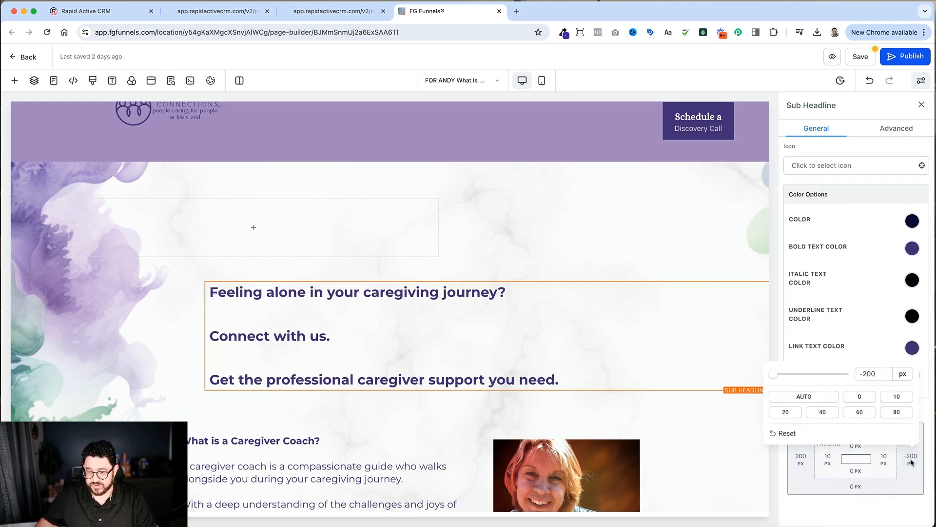
{"action": "left_click", "coordinate": [860, 396]}
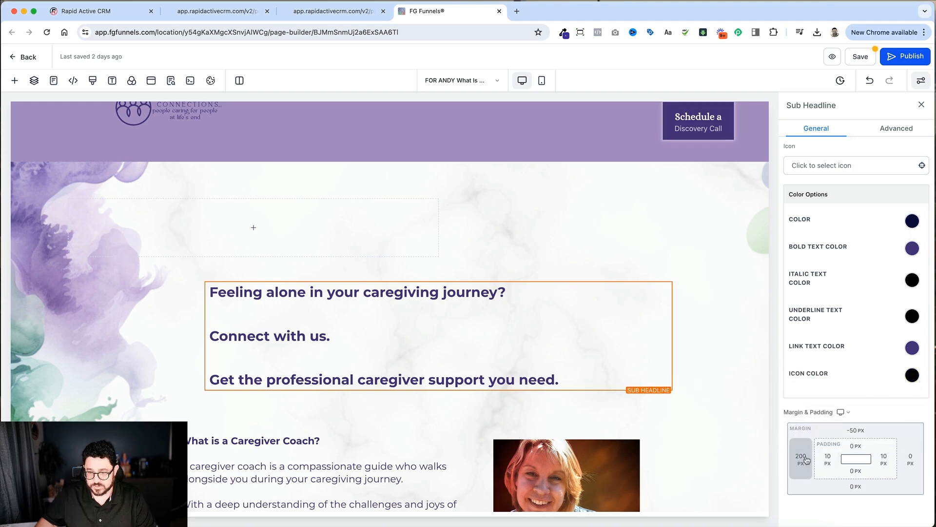
{"action": "left_click", "coordinate": [806, 458]}
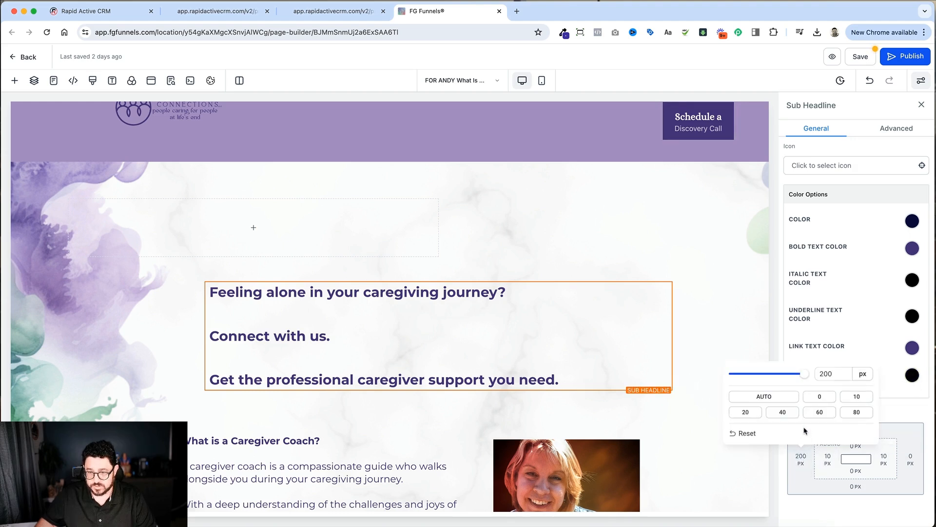
{"action": "left_click", "coordinate": [824, 397]}
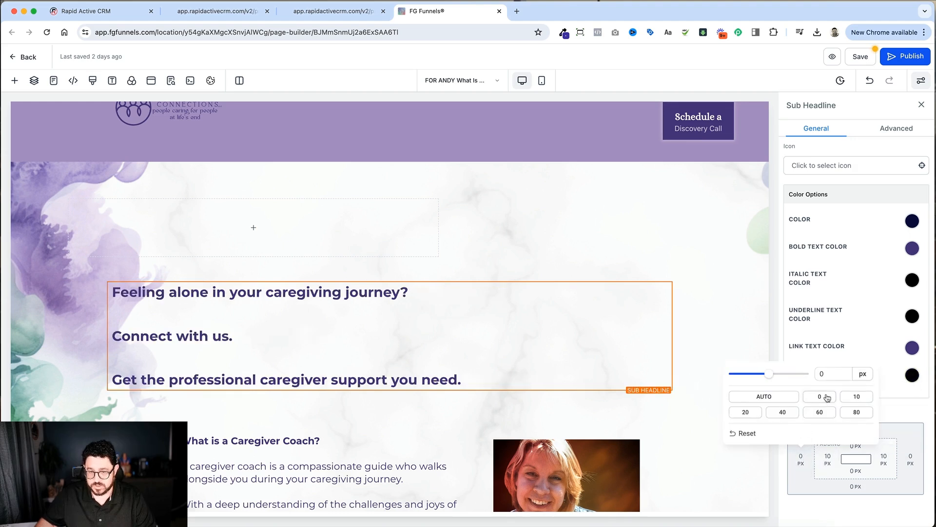
{"action": "left_click", "coordinate": [803, 481]}
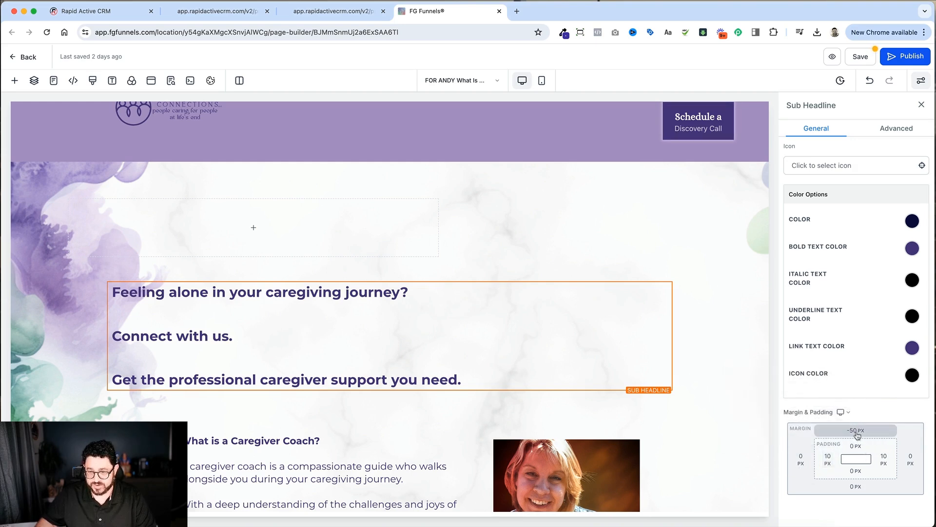
{"action": "left_click", "coordinate": [857, 431]}
{"action": "left_click", "coordinate": [874, 476]}
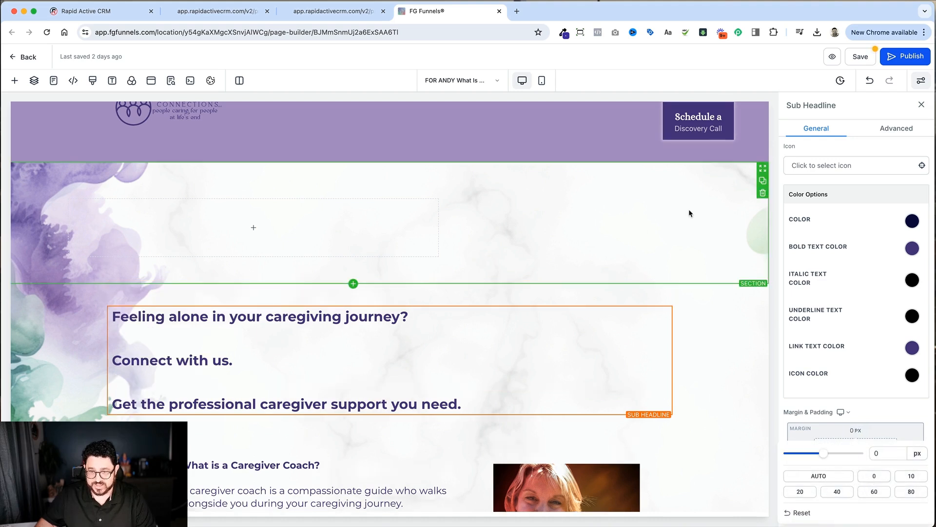
{"action": "left_click", "coordinate": [763, 193]}
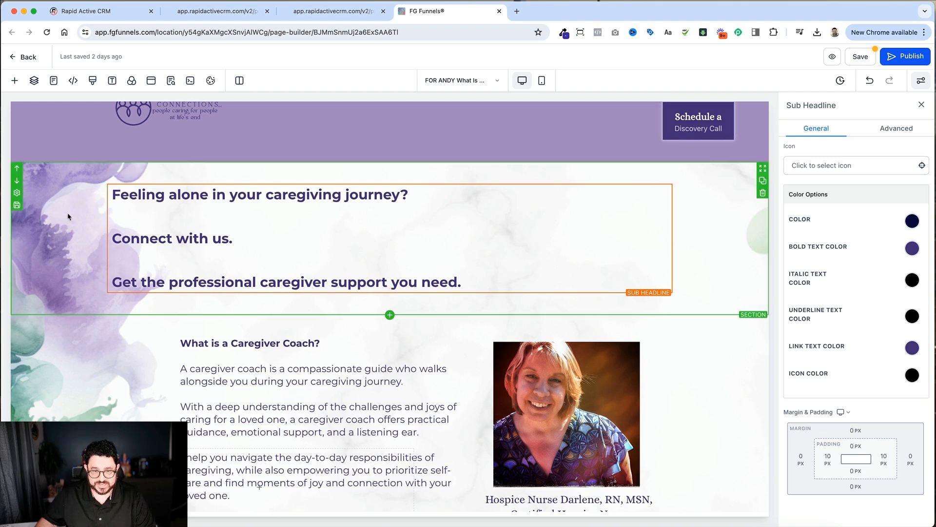
Step: Narrow the 1 column row around the caregiving headline to a width of 82
{"action": "left_click", "coordinate": [68, 225]}
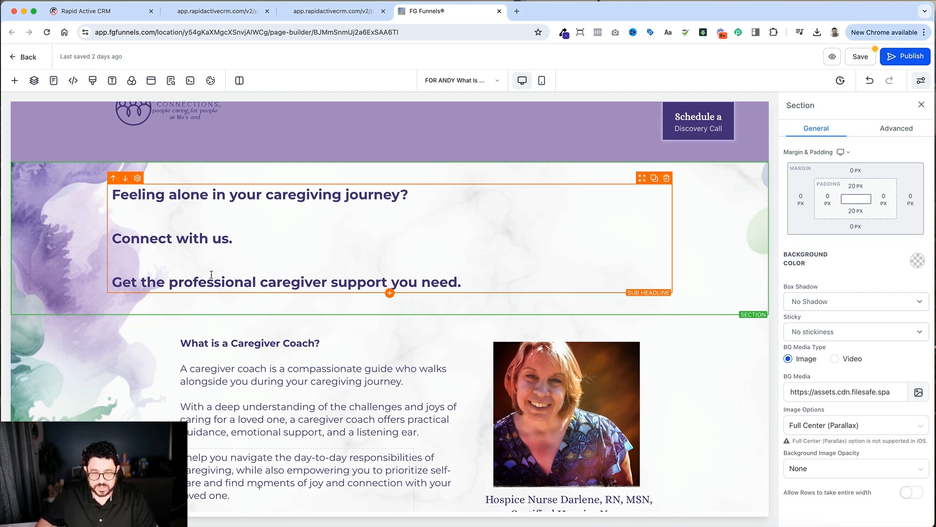
{"action": "left_click", "coordinate": [314, 180]}
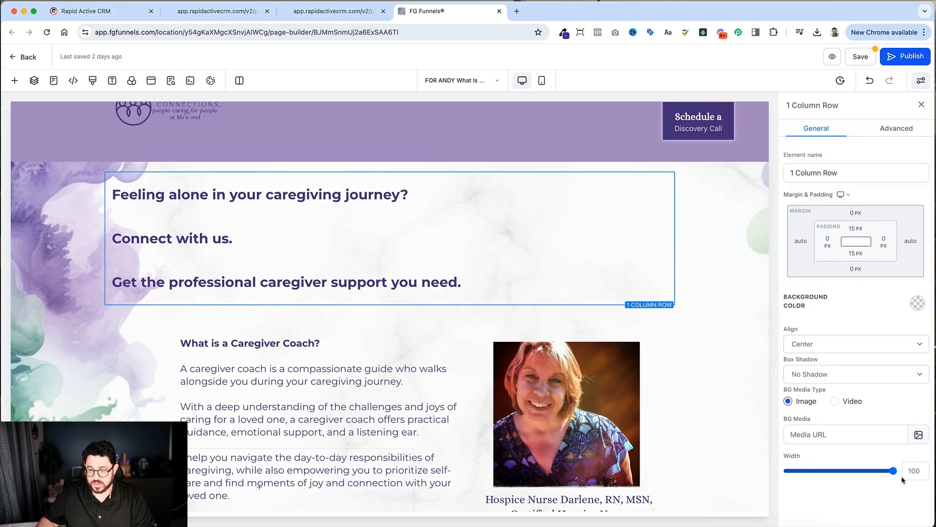
{"action": "left_click_drag", "start_coordinate": [897, 474], "coordinate": [866, 474]}
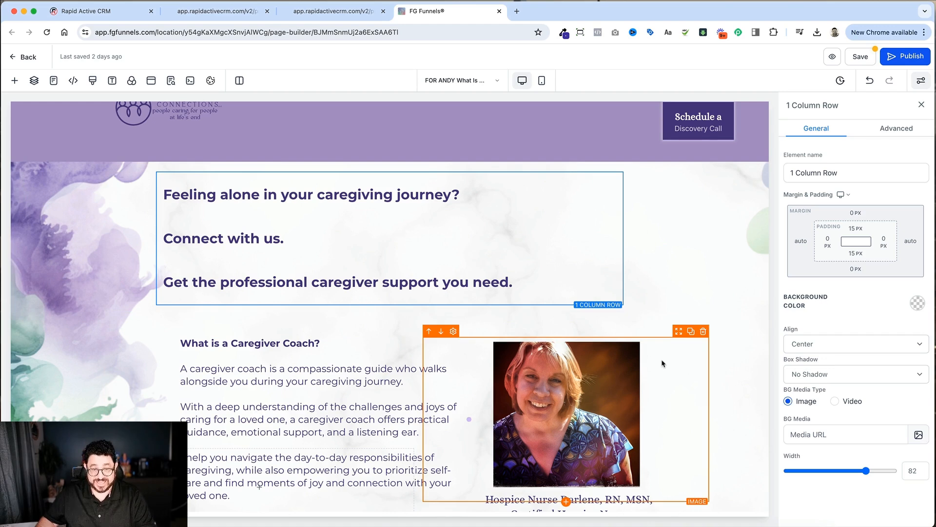
{"action": "scroll", "coordinate": [663, 363], "scroll_direction": "down", "scroll_amount": 1}
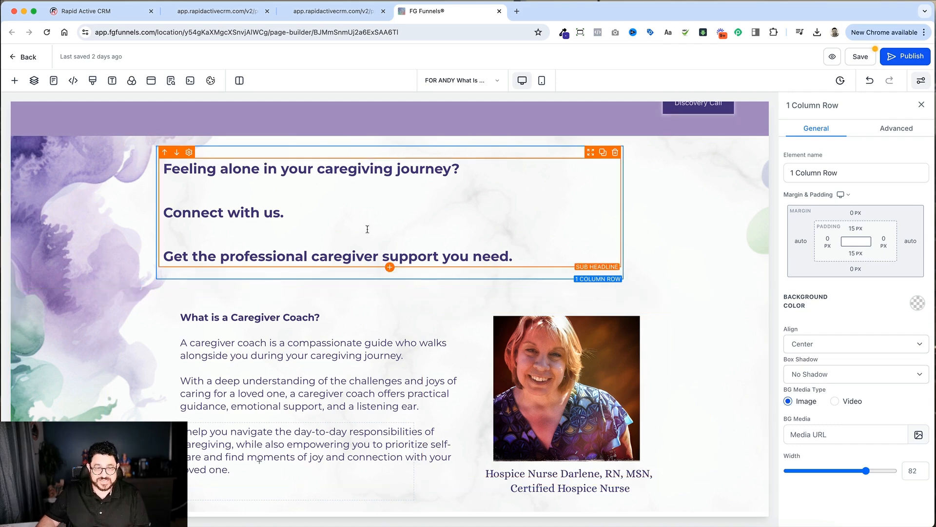
{"action": "scroll", "coordinate": [248, 251], "scroll_direction": "down", "scroll_amount": 3}
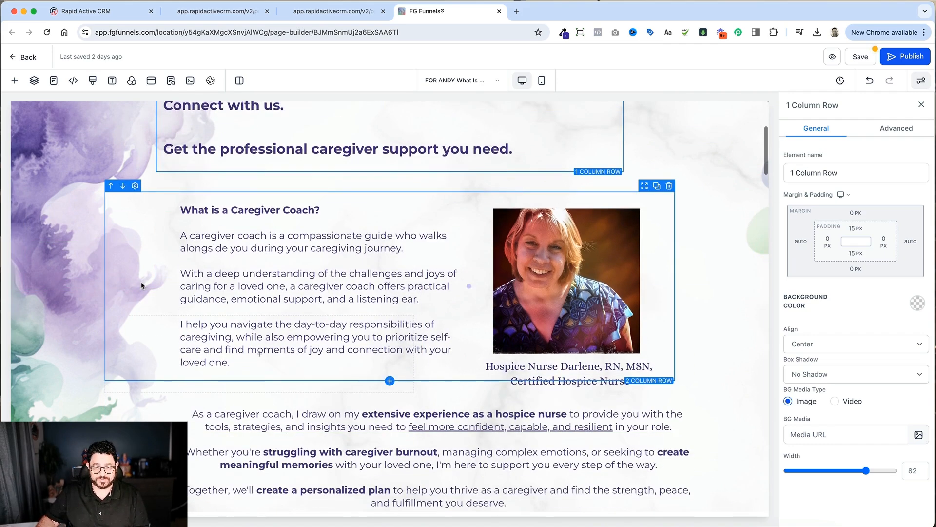
Step: Add a 1 column row directly below the caregiving headline row
{"action": "scroll", "coordinate": [252, 254], "scroll_direction": "up", "scroll_amount": 3}
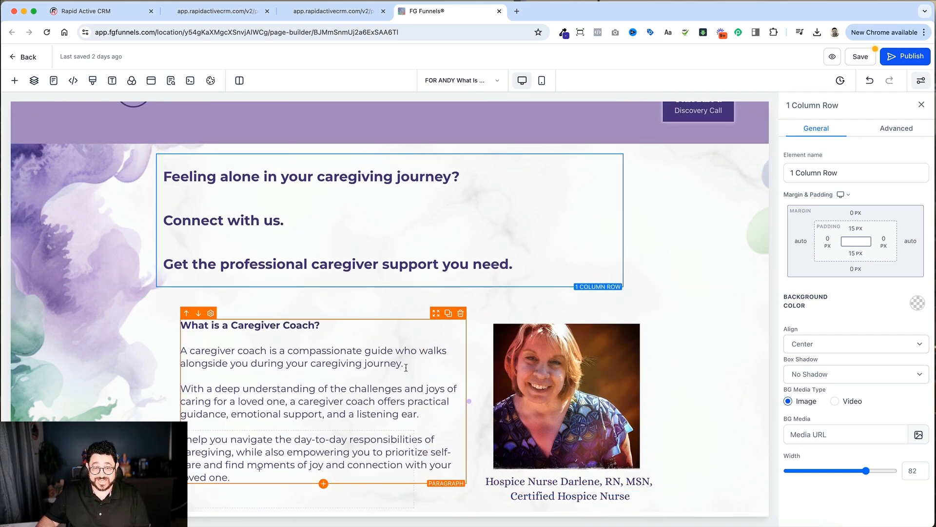
{"action": "left_click", "coordinate": [390, 287]}
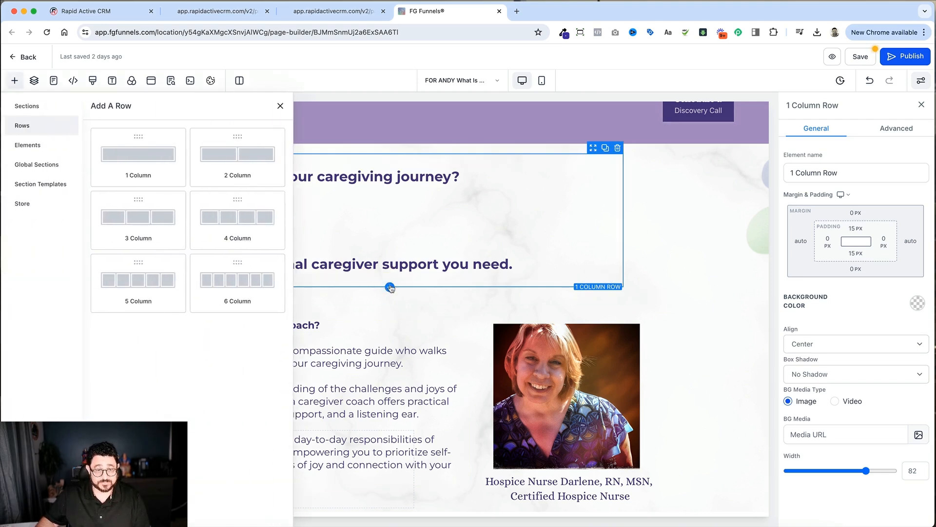
{"action": "left_click", "coordinate": [161, 151]}
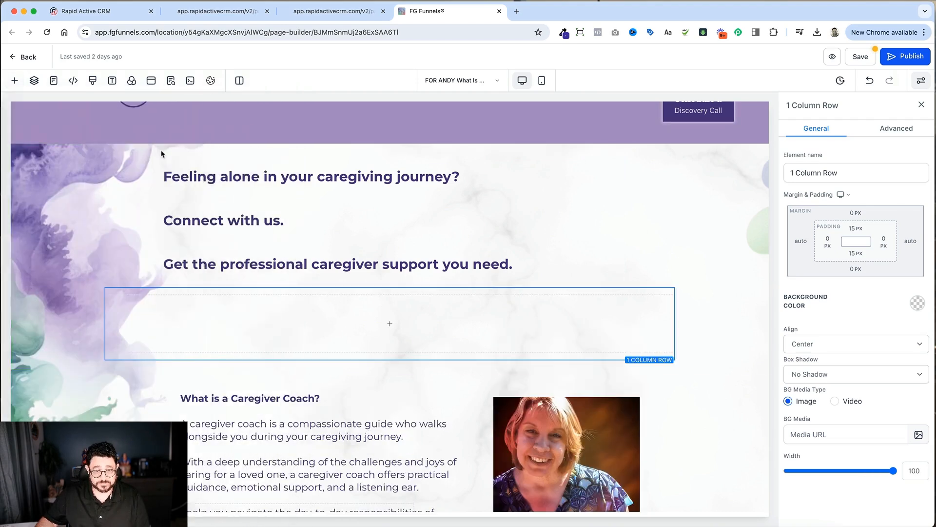
Step: Set the width of both the caregiving headline row and the empty row below it to 80
{"action": "left_click", "coordinate": [190, 287]}
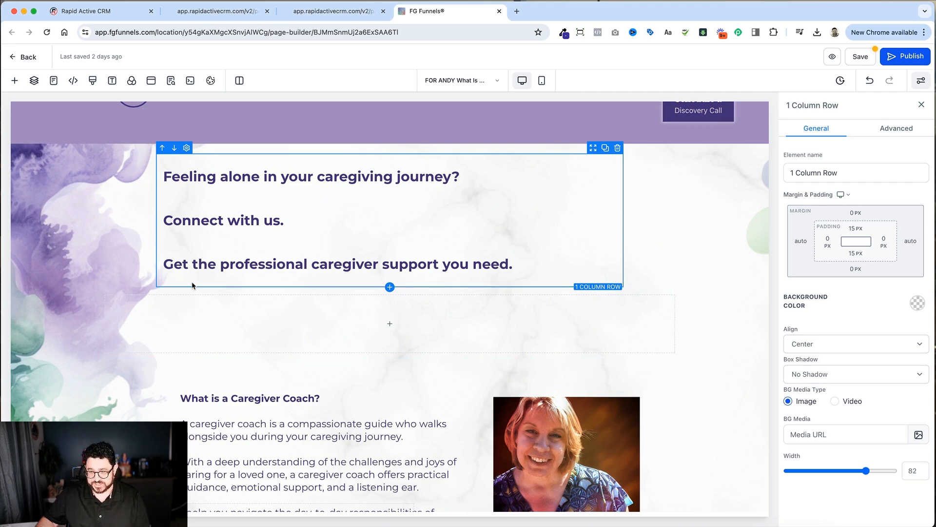
{"action": "left_click", "coordinate": [921, 475]}
{"action": "key", "text": "BackSpace"}
{"action": "type", "text": "0"}
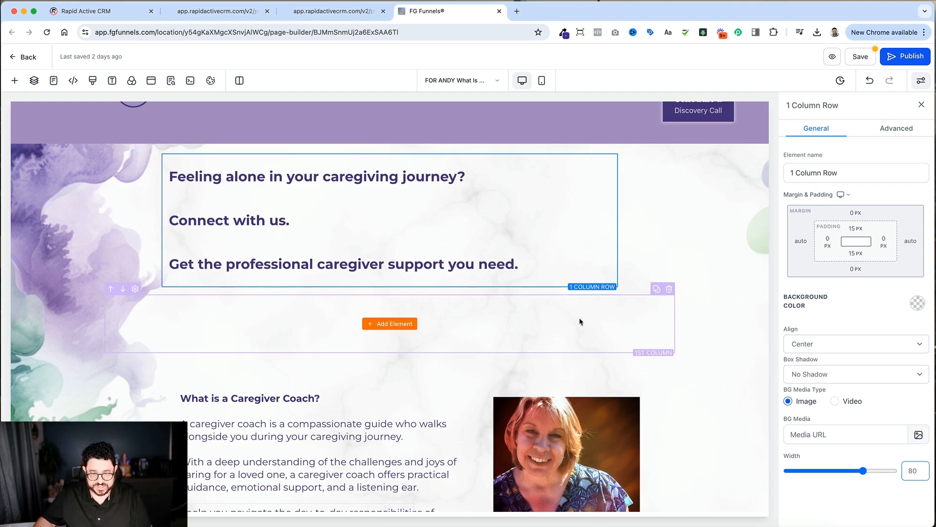
{"action": "left_click", "coordinate": [641, 292]}
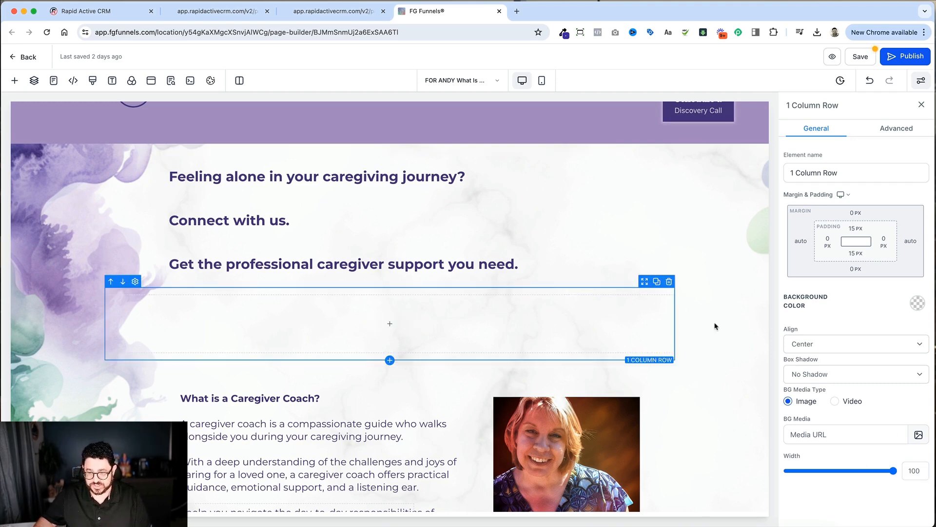
{"action": "double_click", "coordinate": [912, 471]}
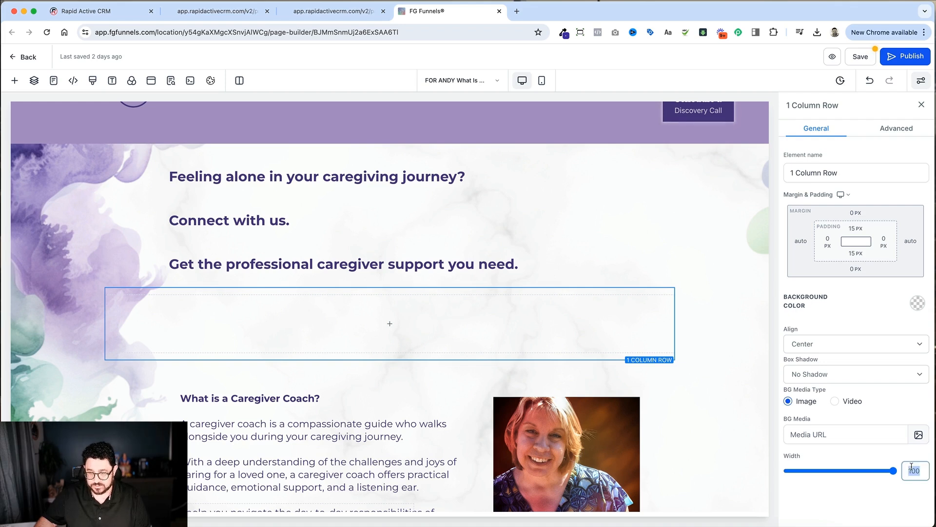
{"action": "type", "text": "80"}
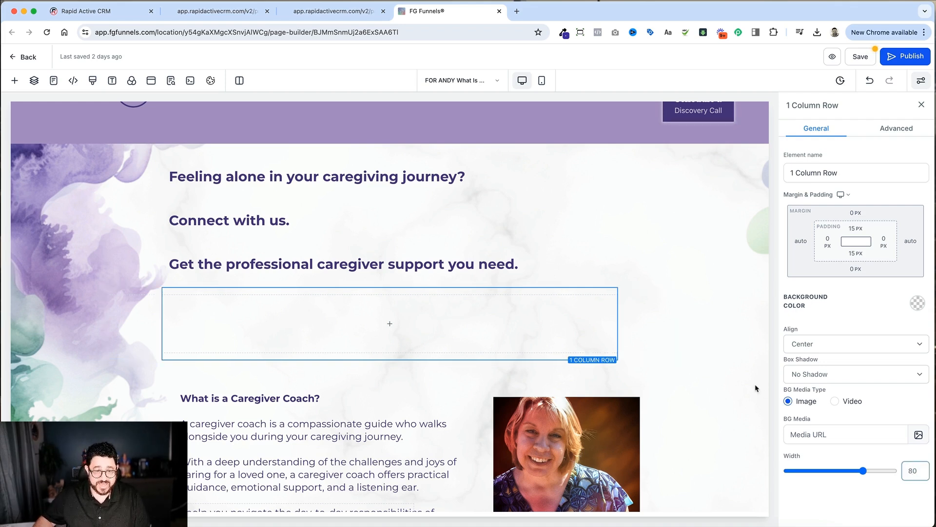
Step: Duplicate the empty row's column and widen the first column to about two thirds of the row
{"action": "left_click", "coordinate": [560, 317]}
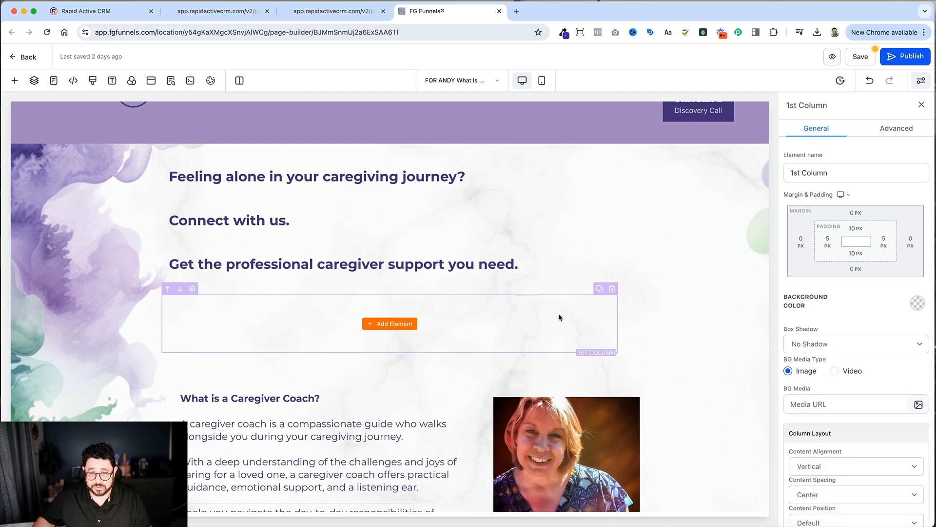
{"action": "left_click", "coordinate": [599, 289]}
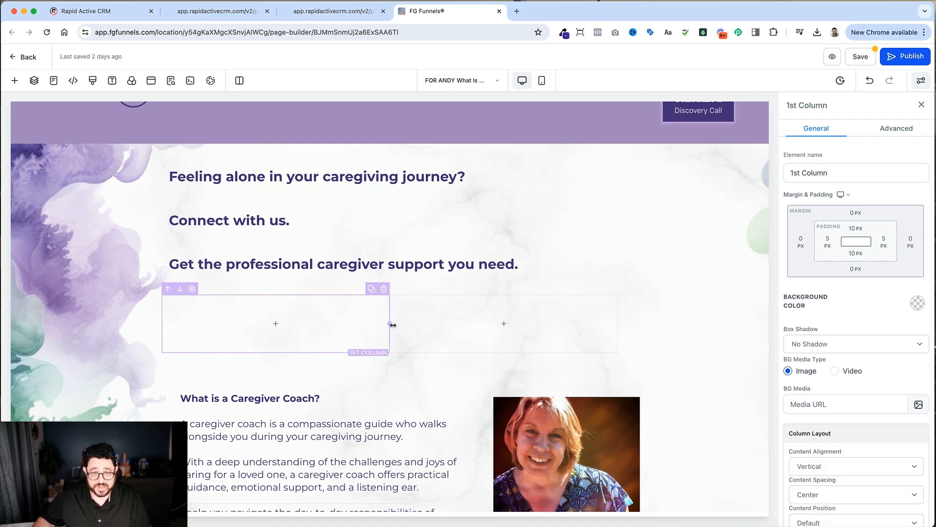
{"action": "left_click_drag", "start_coordinate": [407, 324], "coordinate": [465, 327]}
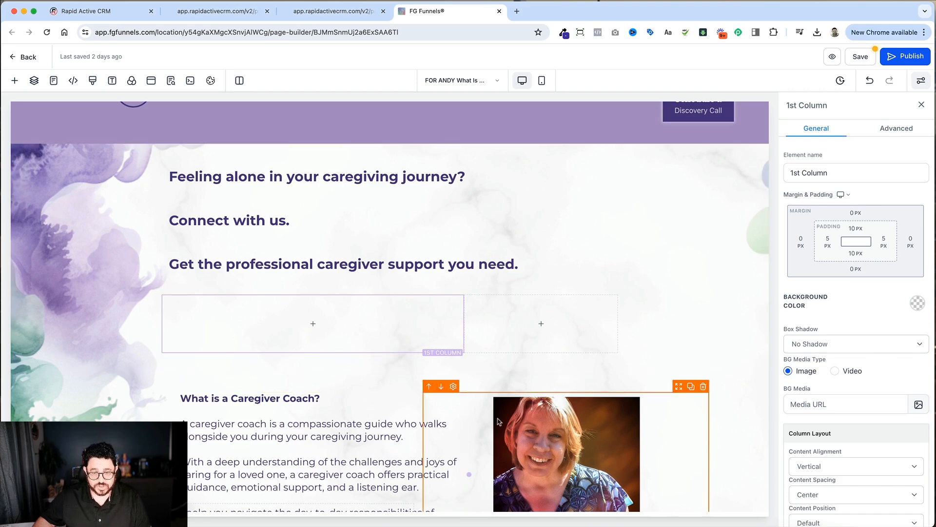
Step: Copy the original portrait's image URL and add an image element to the new row's narrower column
{"action": "left_click", "coordinate": [548, 445]}
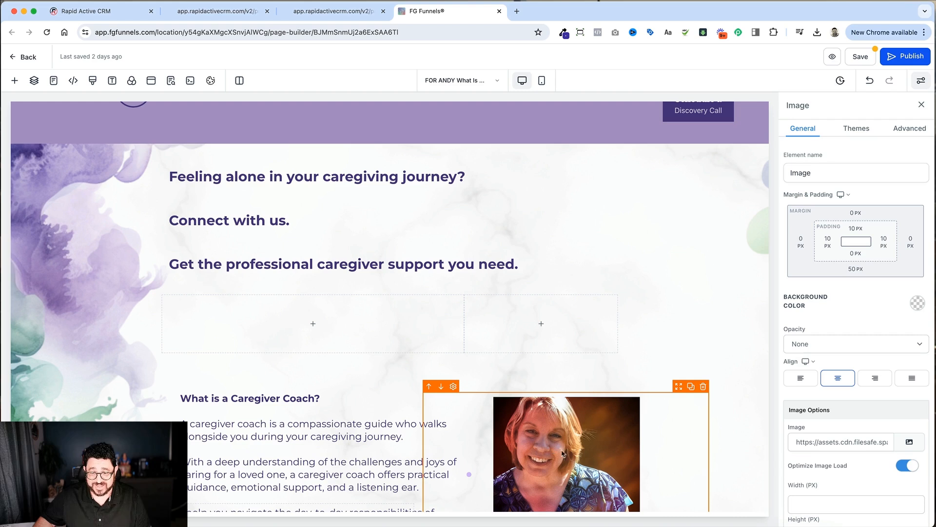
{"action": "triple_click", "coordinate": [857, 445]}
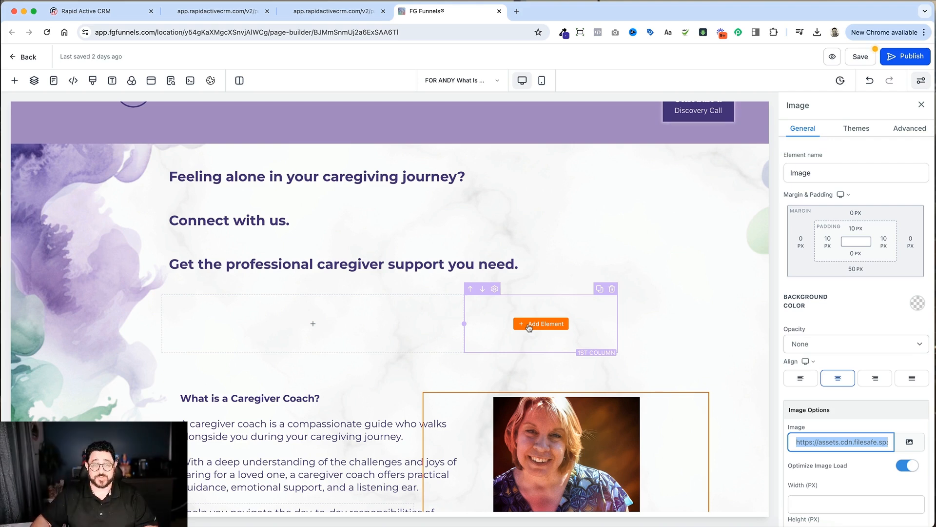
{"action": "left_click", "coordinate": [530, 324]}
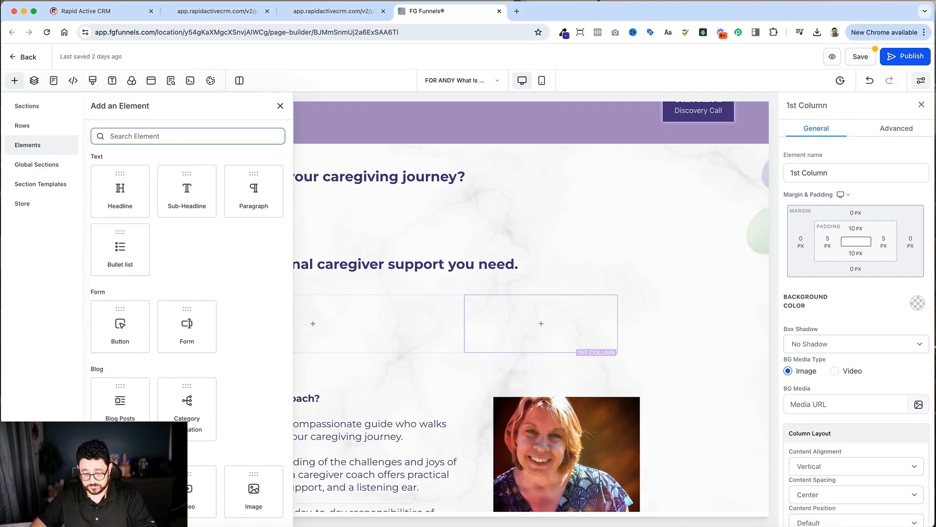
{"action": "type", "text": "im"}
{"action": "left_click", "coordinate": [180, 213]}
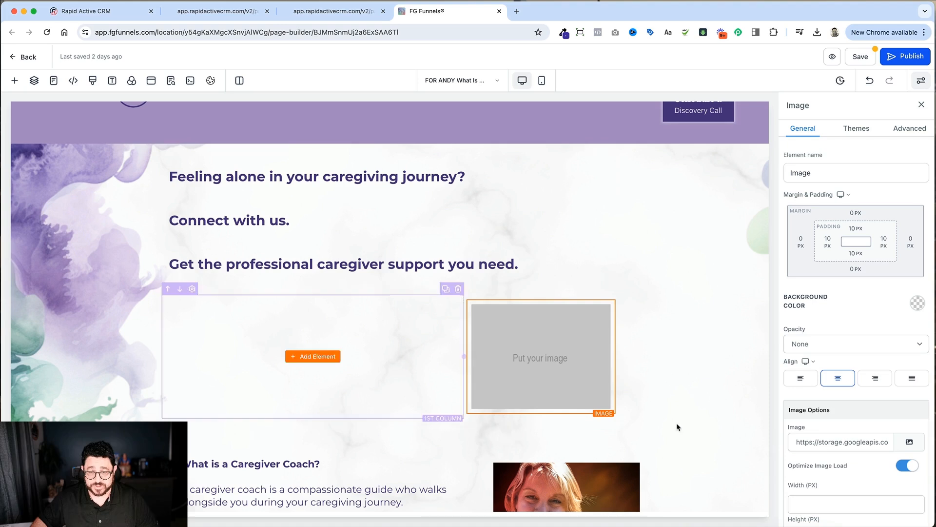
Step: Replace the new image element's placeholder URL with the copied portrait URL
{"action": "left_click", "coordinate": [838, 441]}
{"action": "double_click", "coordinate": [838, 441]}
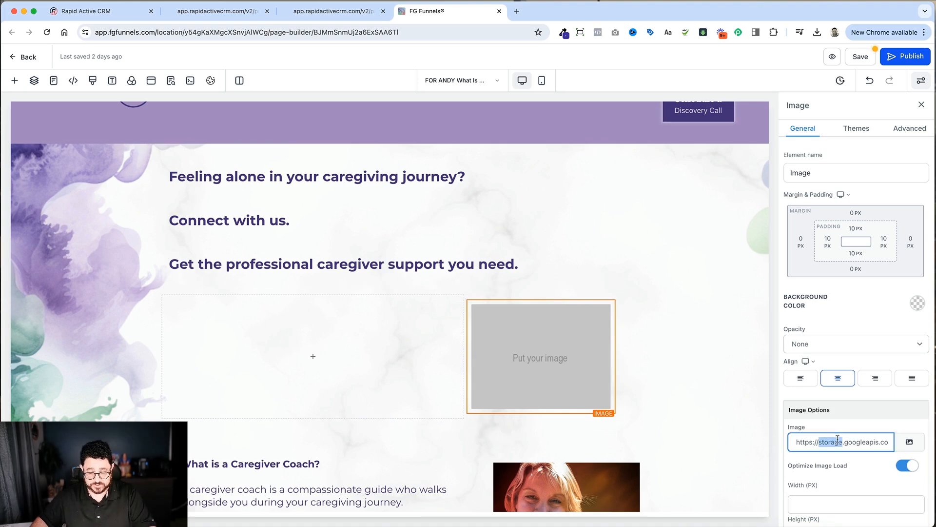
{"action": "key", "text": "ctrl+a"}
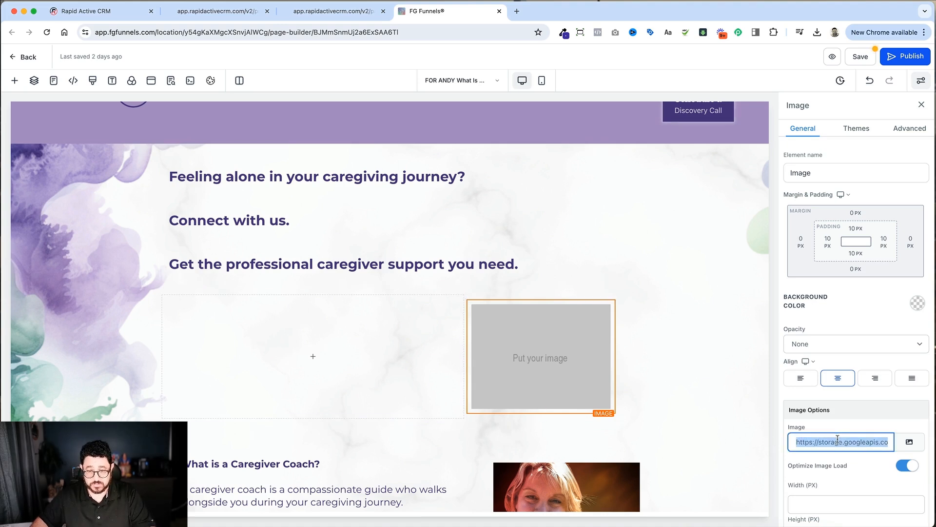
{"action": "key", "text": "ctrl+v"}
{"action": "left_click", "coordinate": [683, 425]}
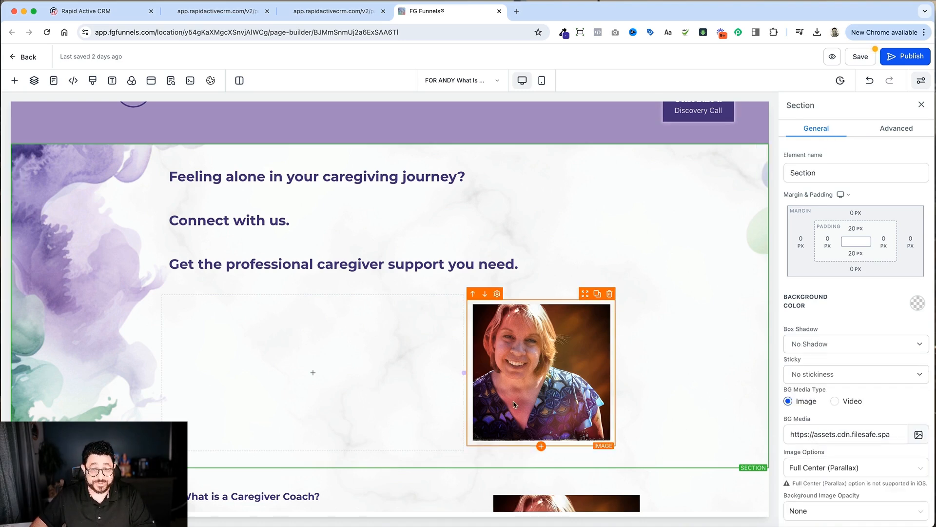
Step: Move the hospice nurse caption sub headline from the original portrait to directly below the new portrait
{"action": "scroll", "coordinate": [646, 411], "scroll_direction": "down", "scroll_amount": 3}
{"action": "scroll", "coordinate": [647, 411], "scroll_direction": "down", "scroll_amount": 2}
{"action": "scroll", "coordinate": [646, 411], "scroll_direction": "up", "scroll_amount": 2}
{"action": "scroll", "coordinate": [579, 447], "scroll_direction": "down", "scroll_amount": 3}
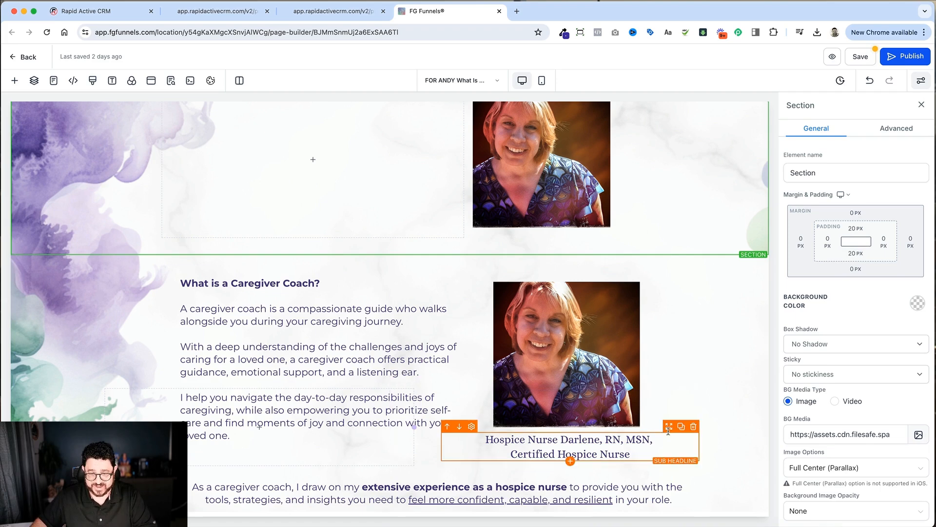
{"action": "left_click_drag", "start_coordinate": [669, 427], "coordinate": [538, 243]}
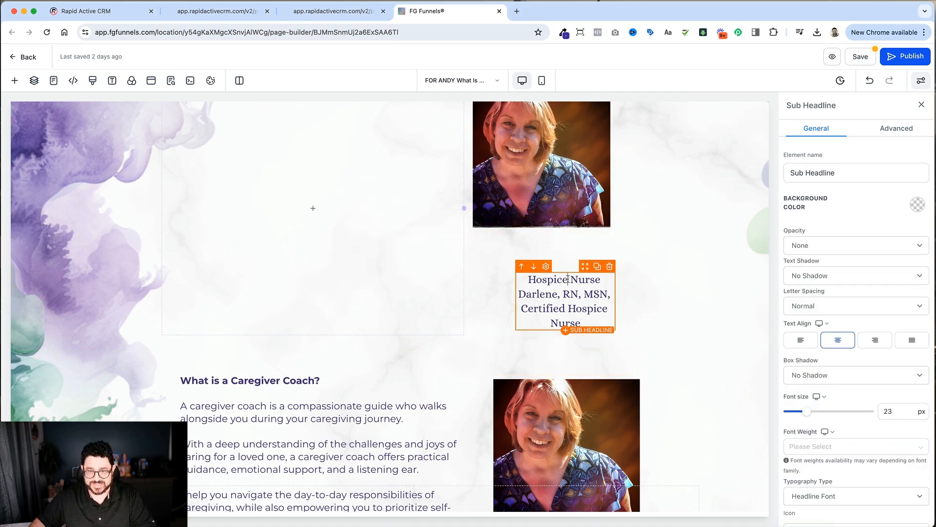
Step: Set the top and left margins of the moved caption sub headline to 0
{"action": "scroll", "coordinate": [852, 368], "scroll_direction": "down", "scroll_amount": 10}
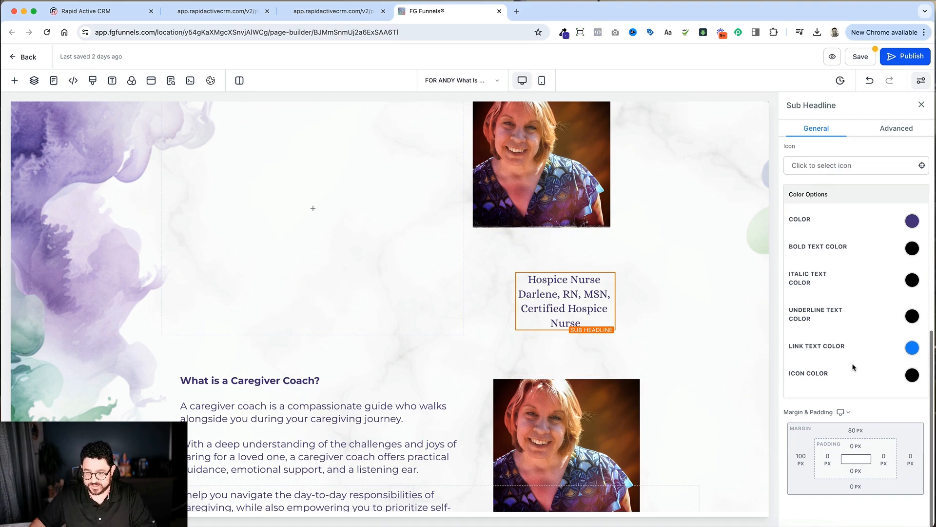
{"action": "left_click", "coordinate": [853, 432]}
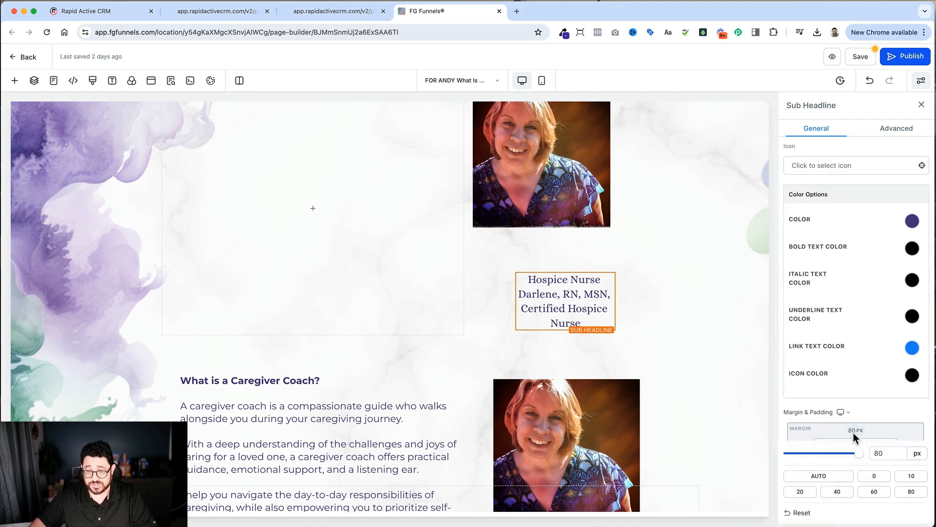
{"action": "left_click", "coordinate": [875, 476]}
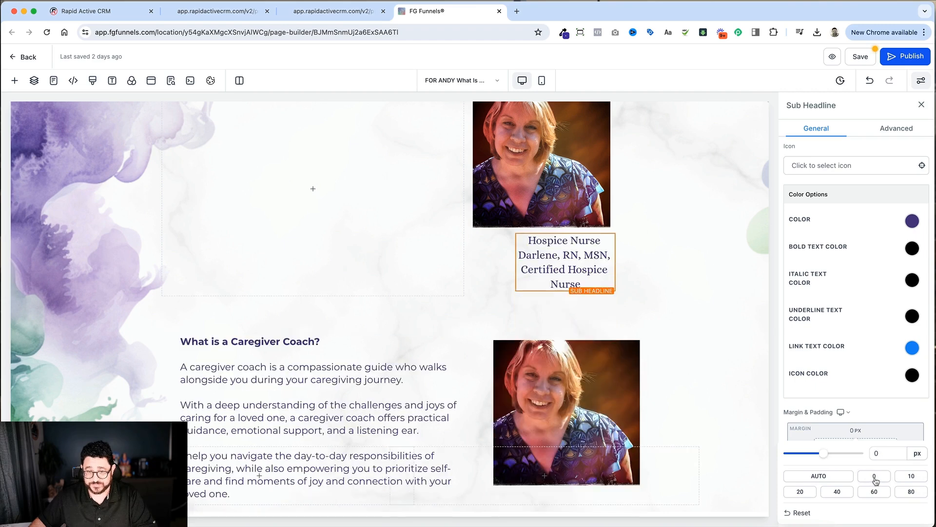
{"action": "left_click", "coordinate": [853, 430]}
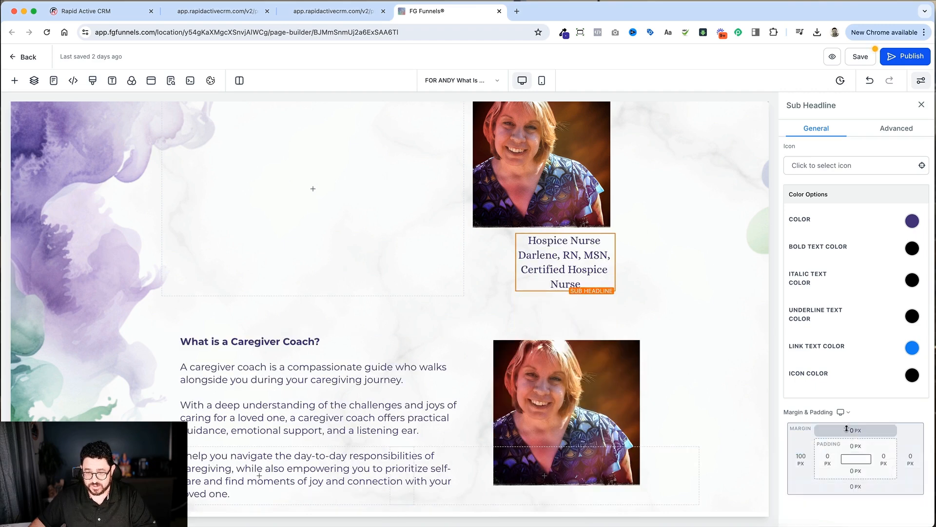
{"action": "left_click", "coordinate": [803, 456]}
{"action": "left_click", "coordinate": [823, 395]}
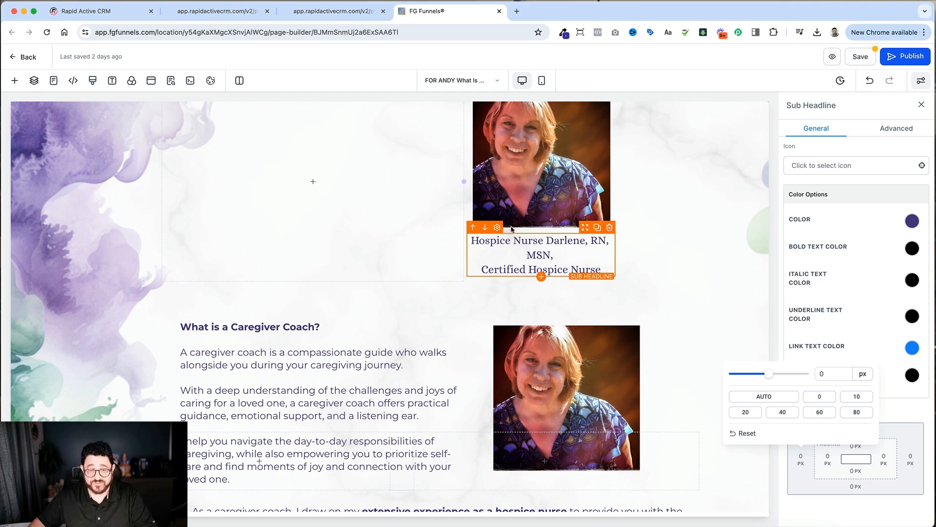
{"action": "left_click", "coordinate": [884, 304]}
Step: Set the font size of the caption below the new portrait to 20 px
{"action": "scroll", "coordinate": [836, 306], "scroll_direction": "up", "scroll_amount": 5}
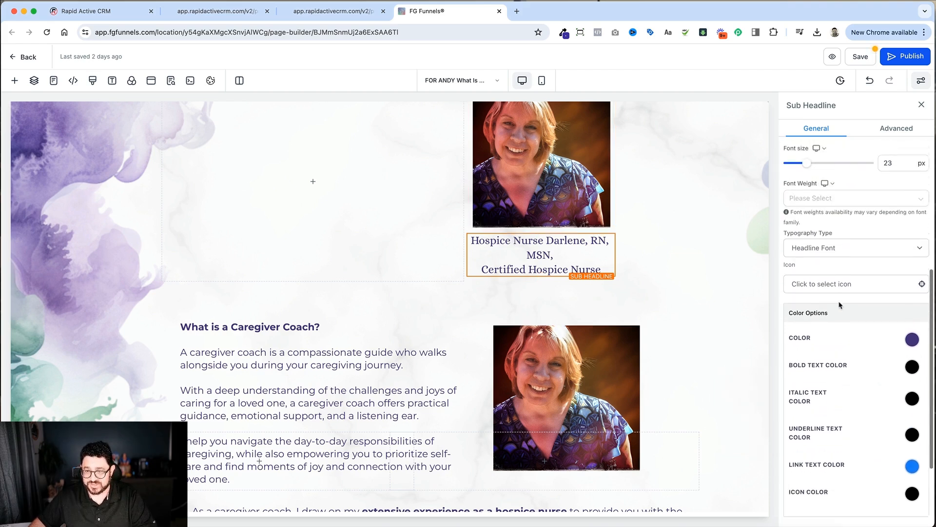
{"action": "left_click_drag", "start_coordinate": [903, 253], "coordinate": [876, 257]}
{"action": "type", "text": "20"}
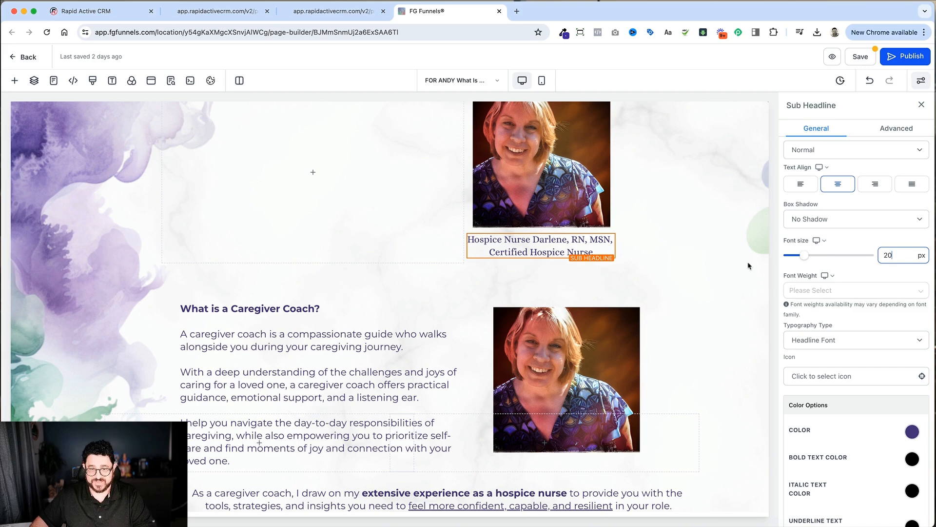
{"action": "left_click", "coordinate": [722, 247]}
Step: Delete the original portrait and its emptied column beside the "What is a Caregiver Coach?" paragraph
{"action": "scroll", "coordinate": [322, 357], "scroll_direction": "down", "scroll_amount": 1}
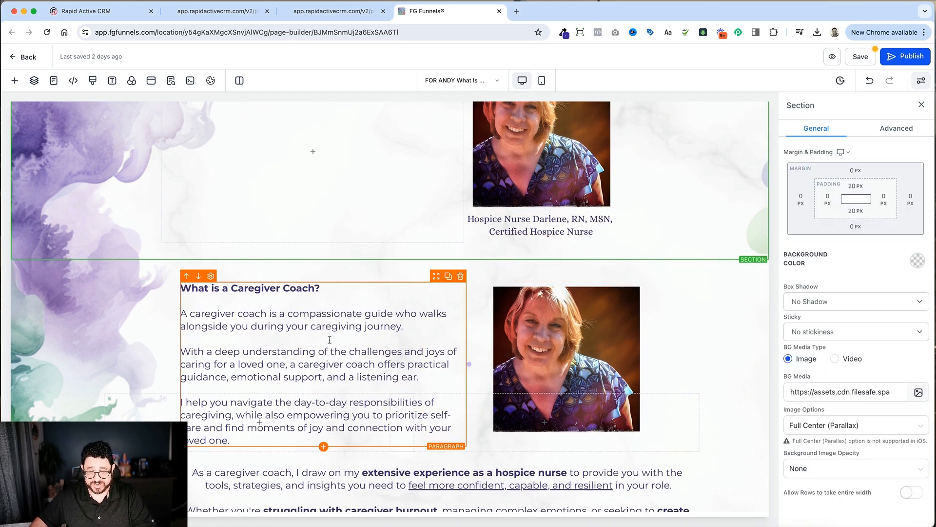
{"action": "left_click", "coordinate": [330, 339]}
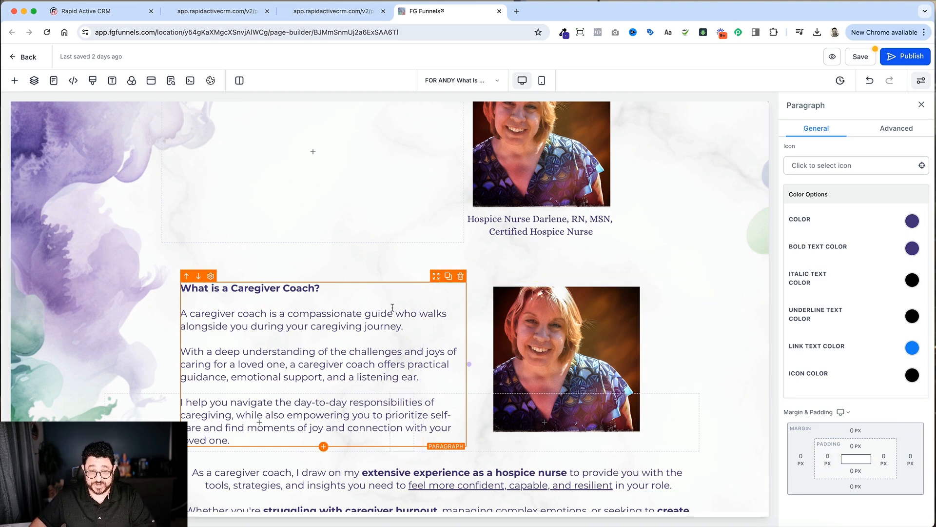
{"action": "scroll", "coordinate": [389, 306], "scroll_direction": "up", "scroll_amount": 3}
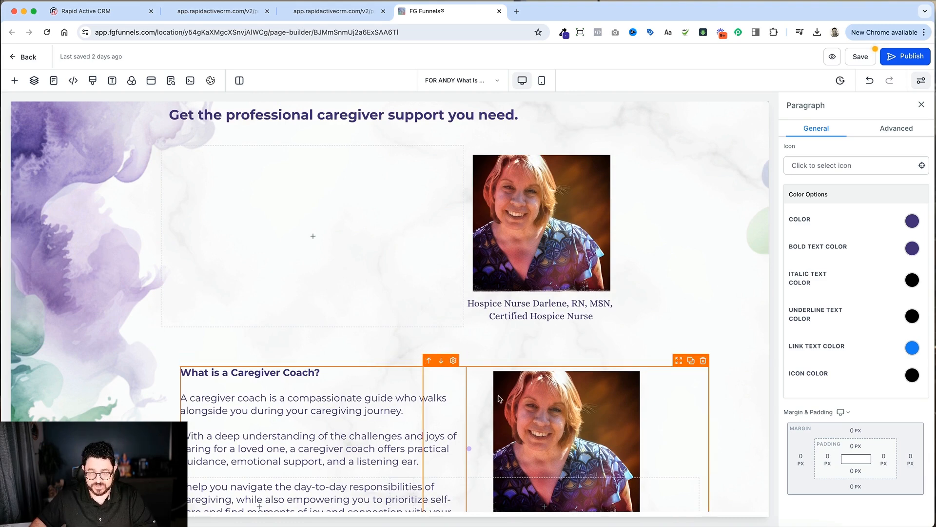
{"action": "left_click", "coordinate": [703, 361]}
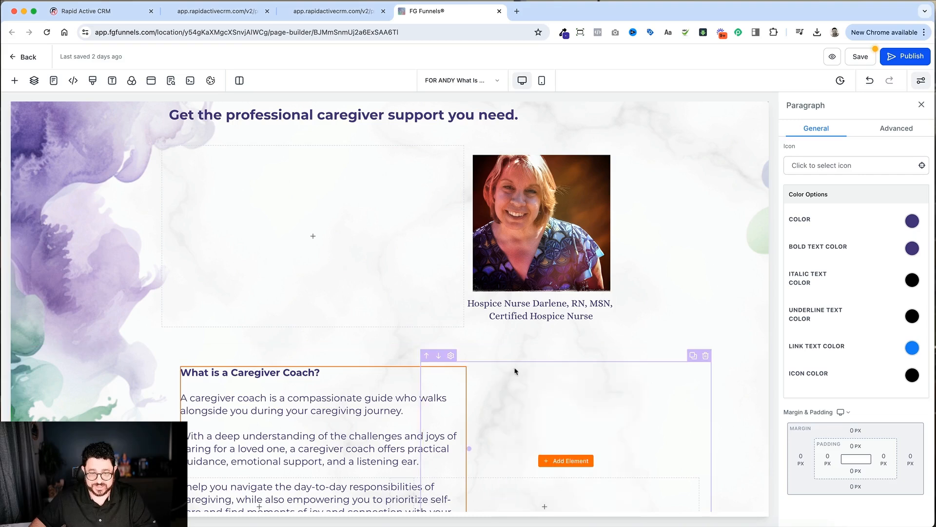
{"action": "left_click", "coordinate": [705, 357]}
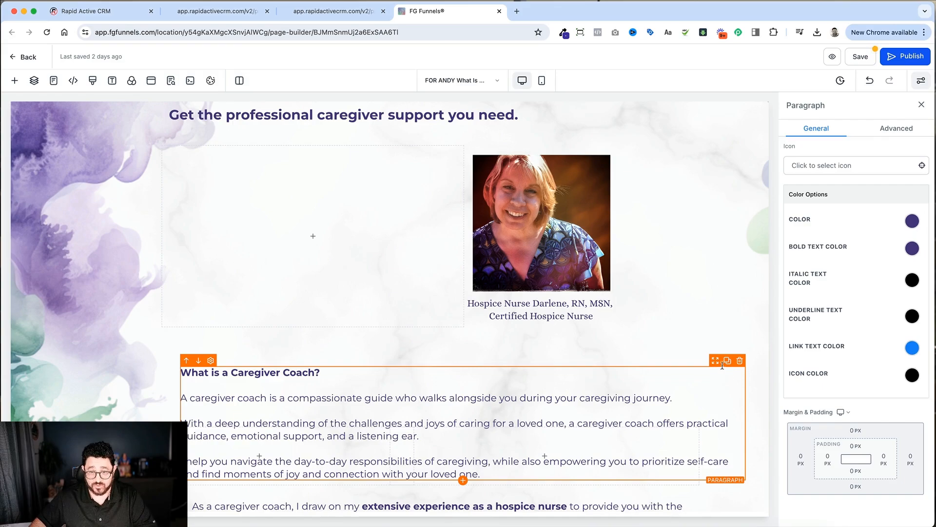
Step: Move the "What is a Caregiver Coach?" paragraph into the wider column beside the new portrait
{"action": "left_click_drag", "start_coordinate": [716, 364], "coordinate": [371, 171]}
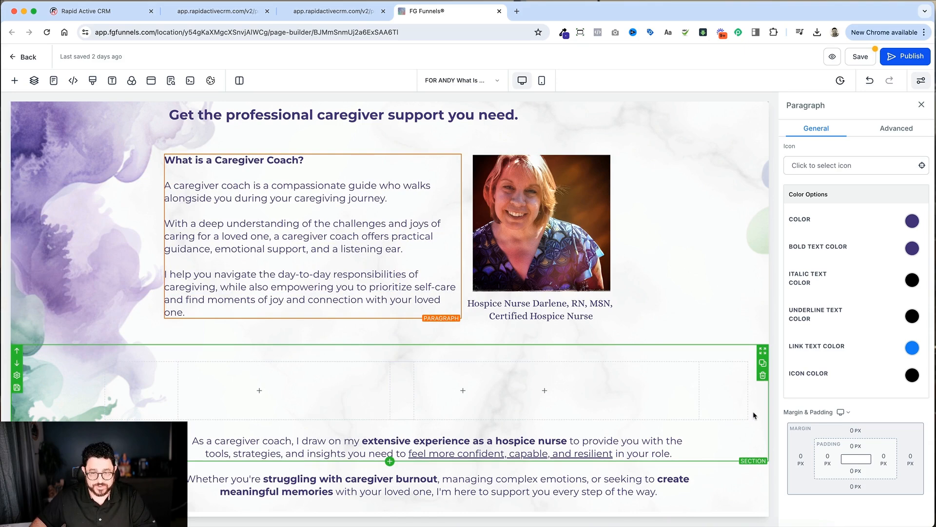
{"action": "scroll", "coordinate": [450, 291], "scroll_direction": "up", "scroll_amount": 3}
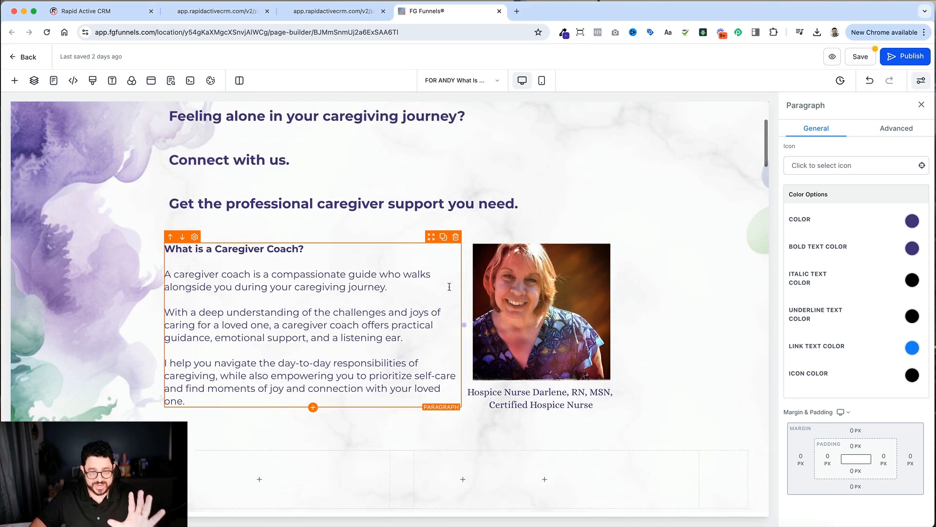
{"action": "scroll", "coordinate": [537, 341], "scroll_direction": "down", "scroll_amount": 3}
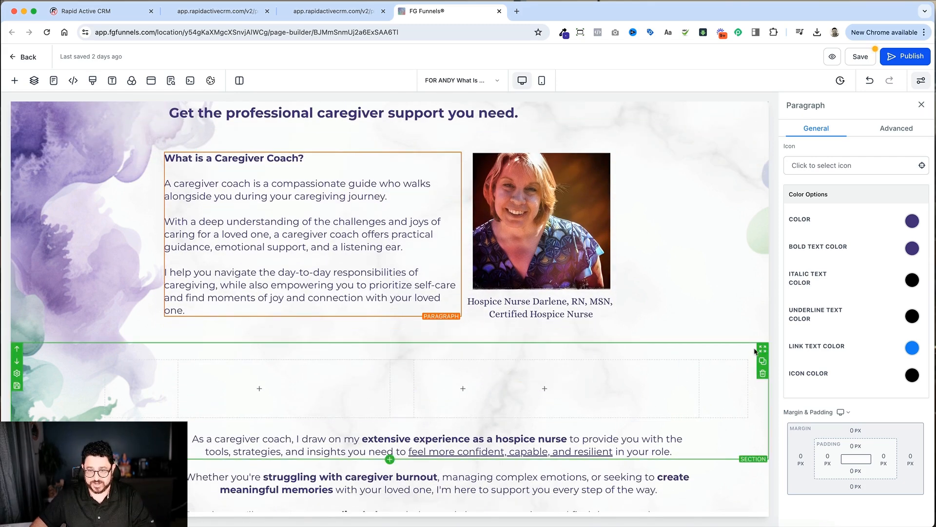
Step: Delete the emptied section below the portrait row and set the top margin of the column holding the "As a caregiver coach" paragraph to 0
{"action": "left_click", "coordinate": [764, 373]}
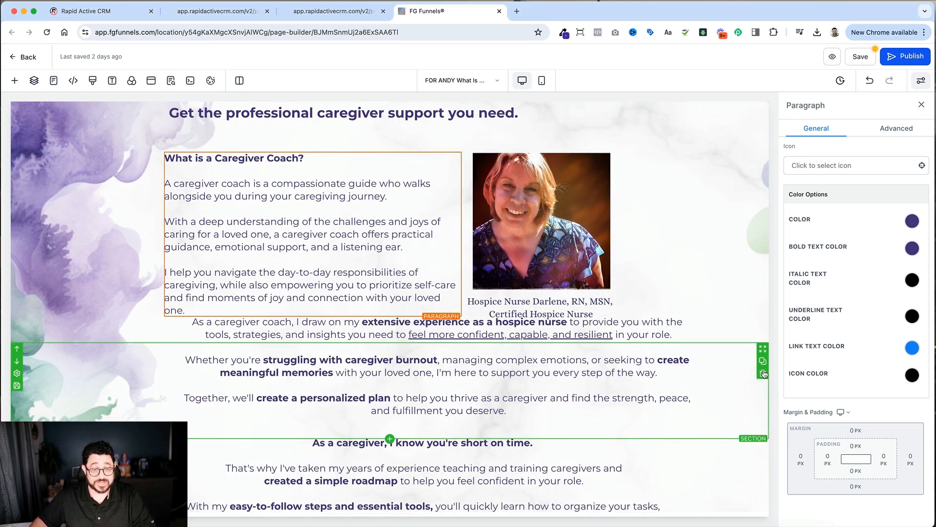
{"action": "left_click", "coordinate": [722, 374]}
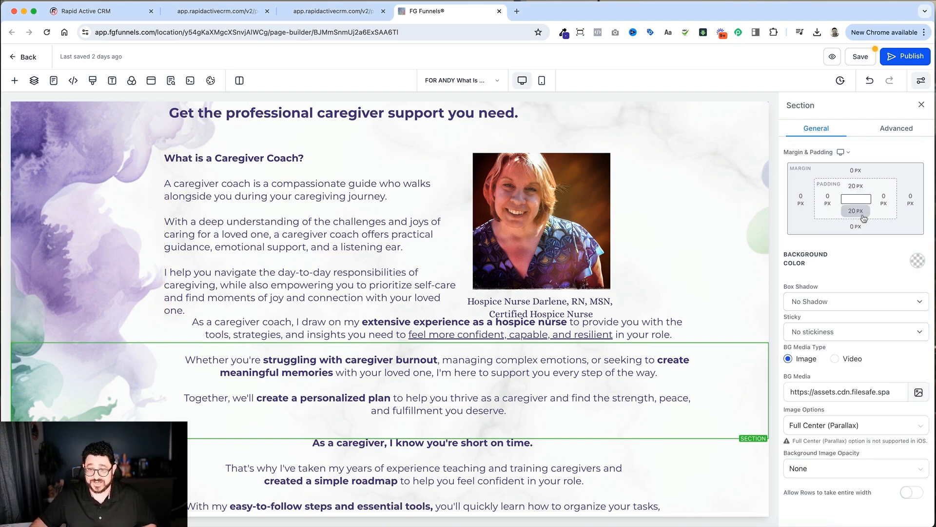
{"action": "left_click", "coordinate": [619, 377]}
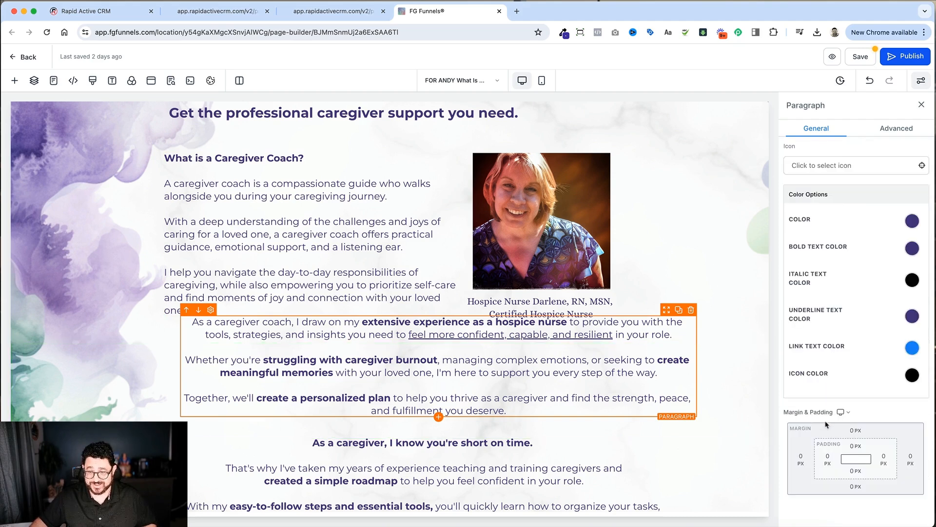
{"action": "left_click", "coordinate": [646, 427]}
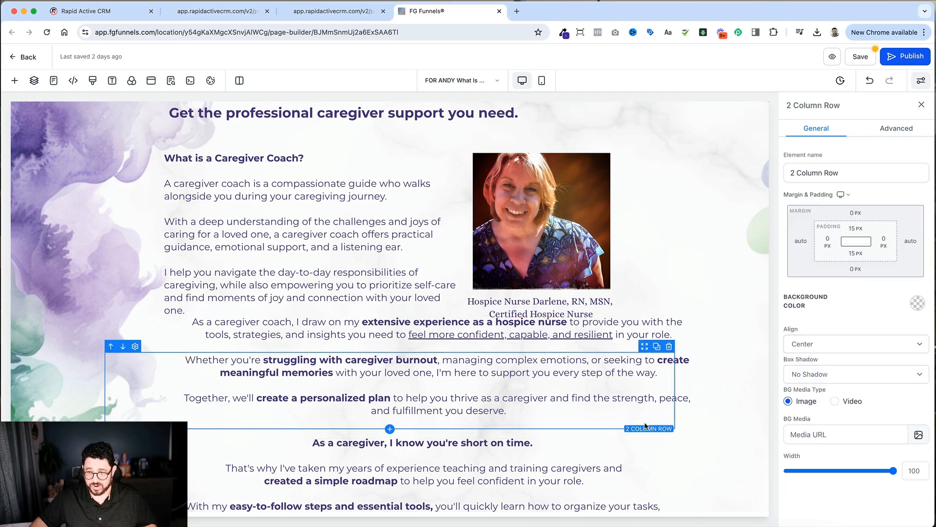
{"action": "left_click", "coordinate": [684, 420]}
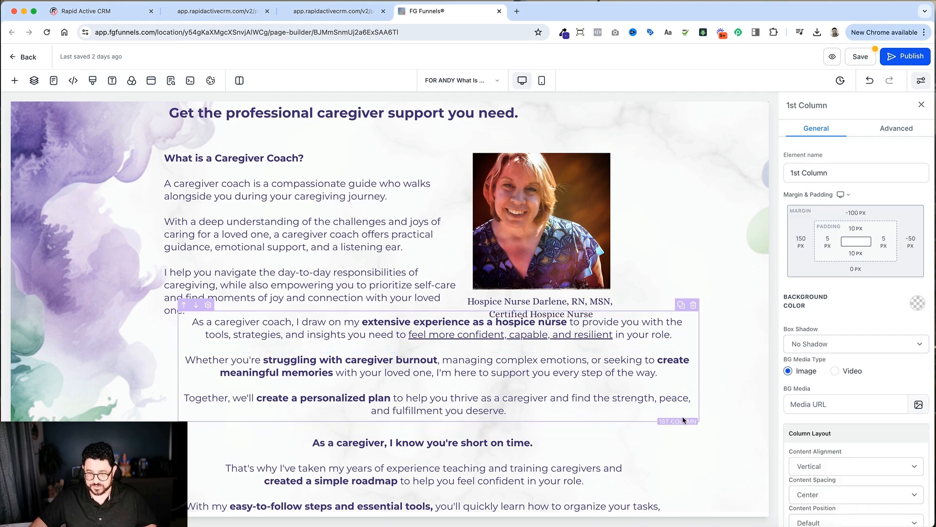
{"action": "left_click", "coordinate": [855, 215]}
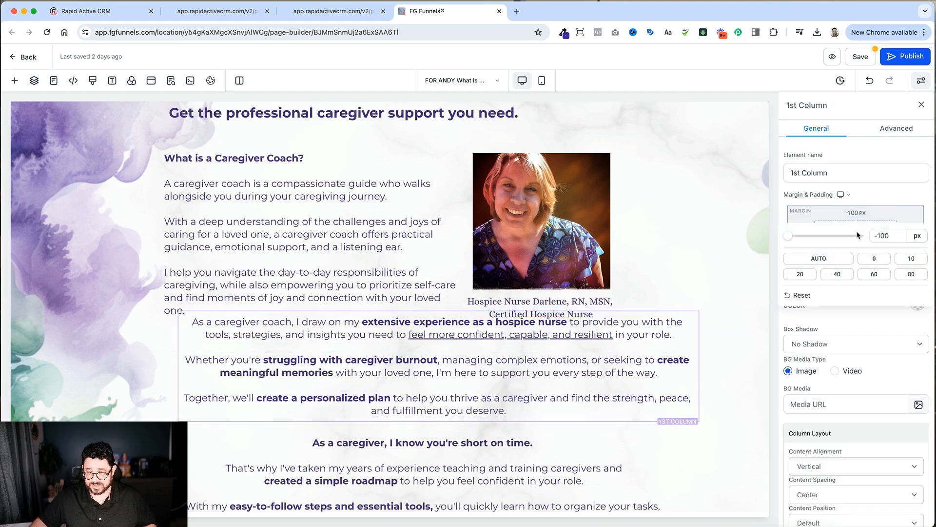
{"action": "left_click", "coordinate": [875, 259]}
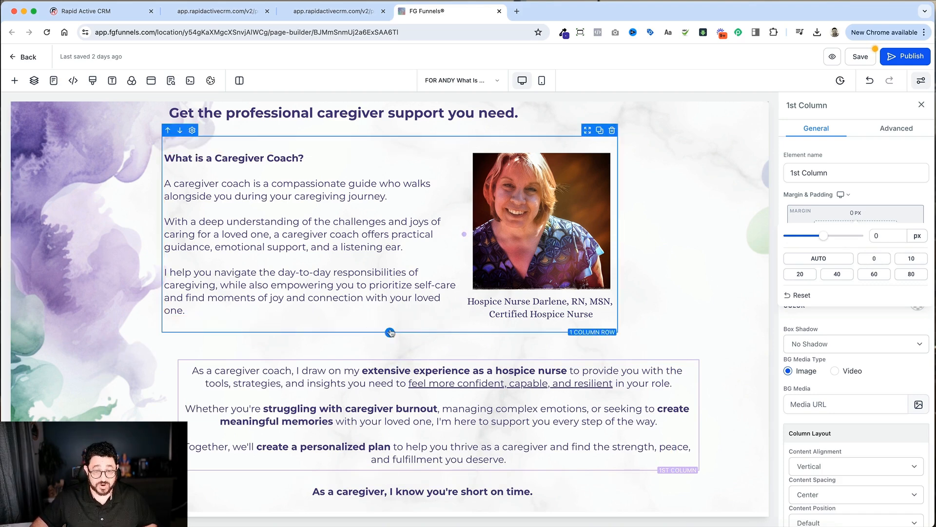
Step: Add a one-column row beneath the portrait row and set its width to 80
{"action": "left_click", "coordinate": [390, 332]}
{"action": "left_click", "coordinate": [117, 150]}
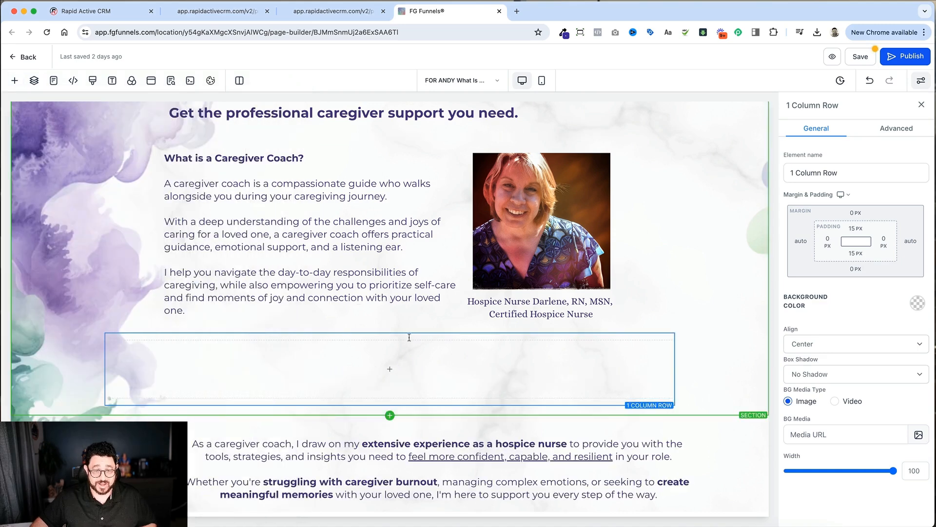
{"action": "double_click", "coordinate": [912, 471]}
{"action": "type", "text": "80"}
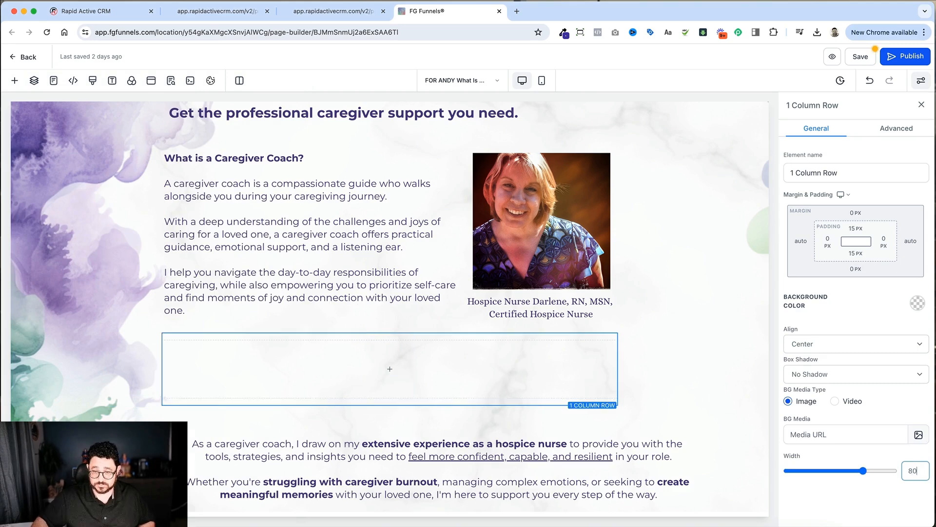
Step: Move the "As a caregiver coach, I draw on my extensive experience" paragraph into the new one-column row
{"action": "left_click", "coordinate": [595, 443]}
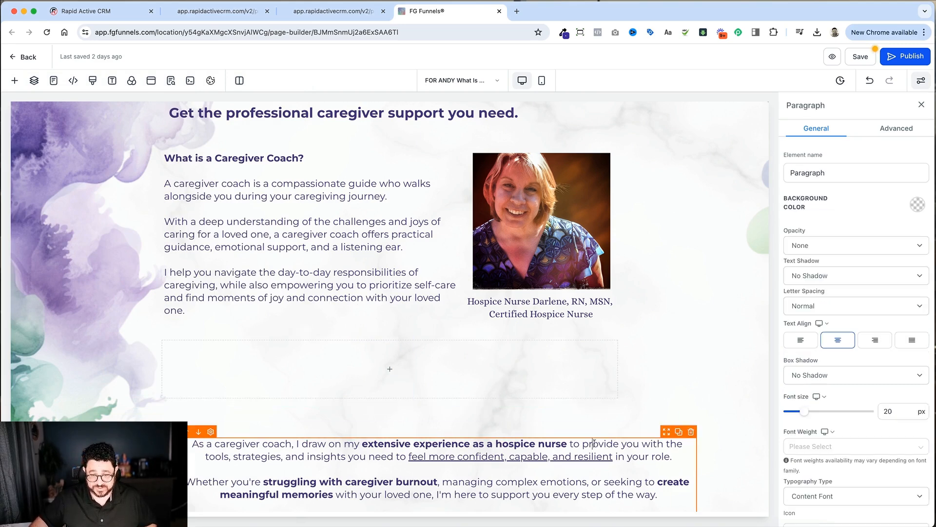
{"action": "scroll", "coordinate": [595, 443], "scroll_direction": "down", "scroll_amount": 3}
{"action": "scroll", "coordinate": [846, 420], "scroll_direction": "down", "scroll_amount": 5}
{"action": "scroll", "coordinate": [846, 421], "scroll_direction": "down", "scroll_amount": 2}
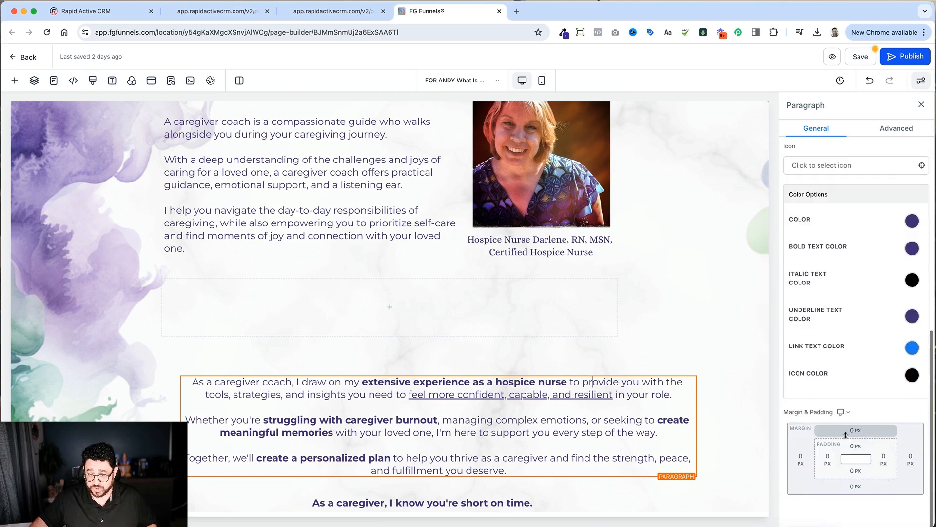
{"action": "left_click_drag", "start_coordinate": [667, 375], "coordinate": [658, 341]}
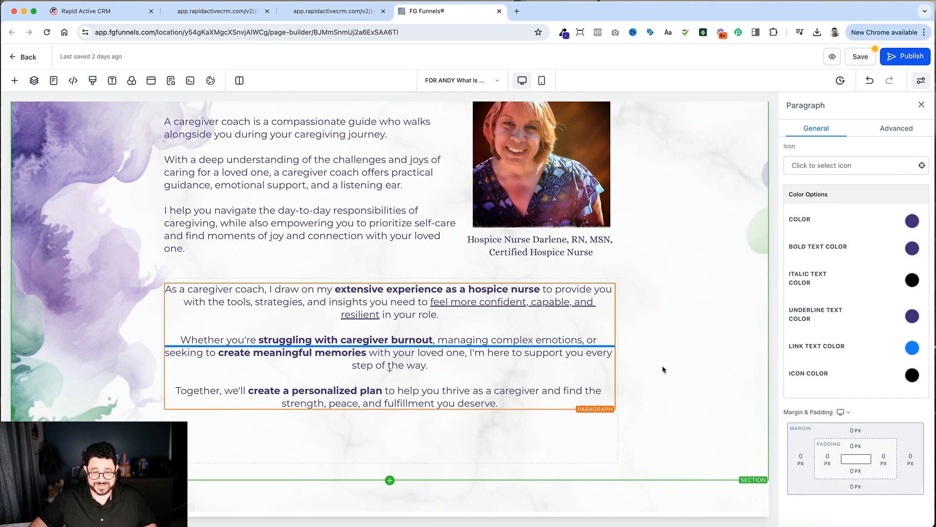
Step: Delete the section emptied by moving the "As a caregiver coach" paragraph
{"action": "scroll", "coordinate": [663, 372], "scroll_direction": "up", "scroll_amount": 2}
{"action": "scroll", "coordinate": [664, 372], "scroll_direction": "down", "scroll_amount": 2}
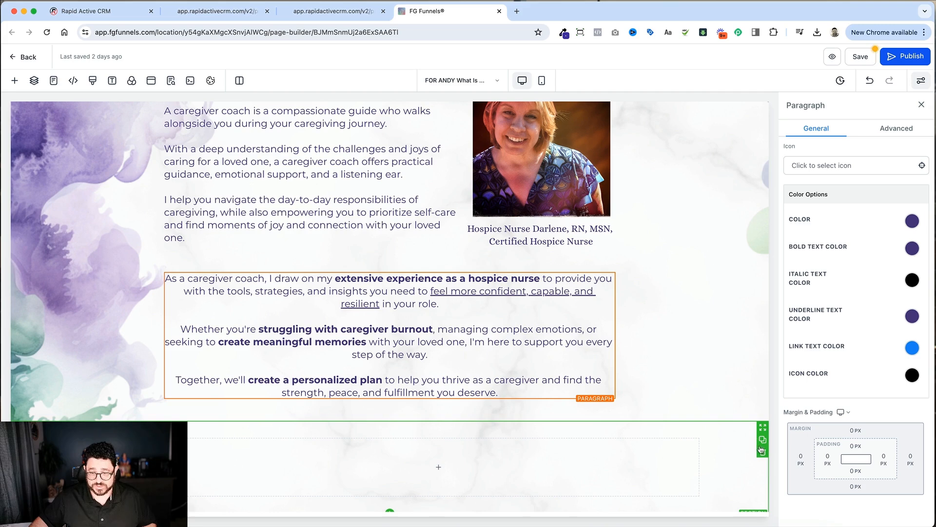
{"action": "left_click", "coordinate": [762, 452]}
{"action": "scroll", "coordinate": [378, 442], "scroll_direction": "down", "scroll_amount": 1}
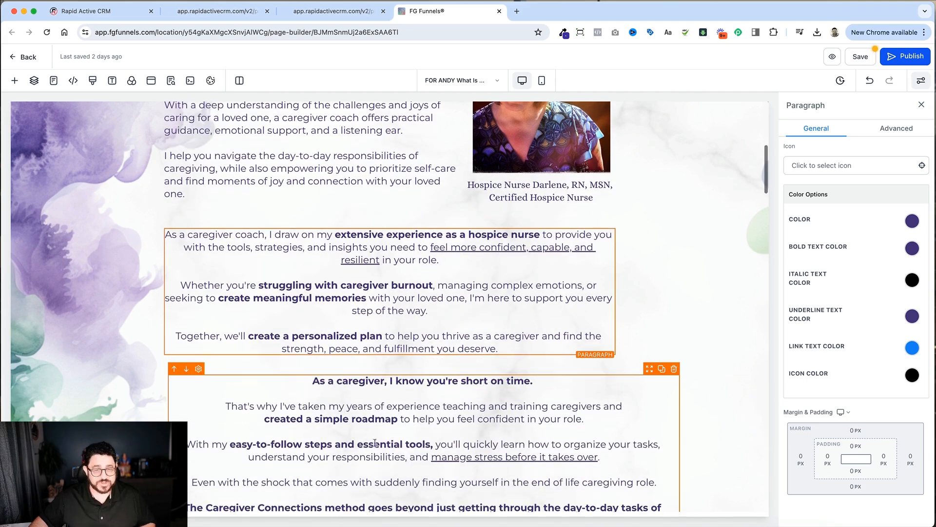
{"action": "scroll", "coordinate": [379, 442], "scroll_direction": "down", "scroll_amount": 4}
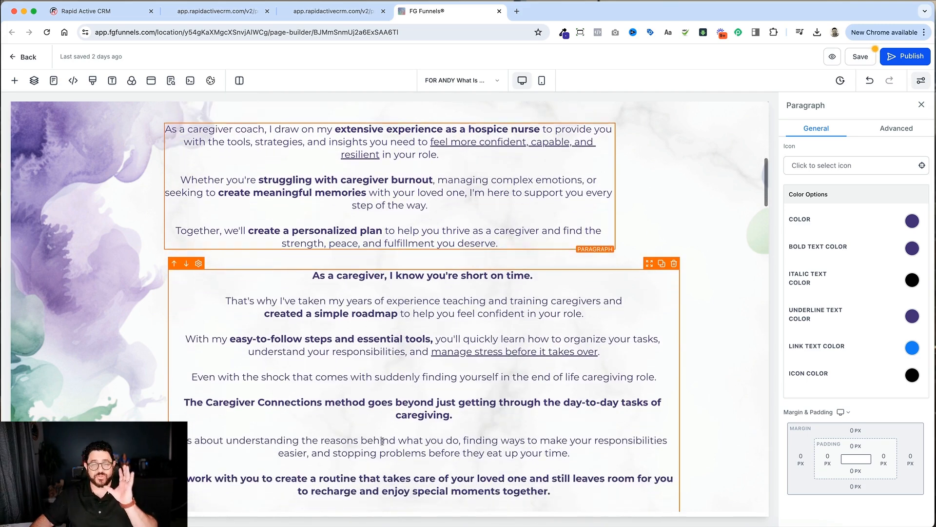
Step: Set the right and left margins of the "As a caregiver, I know you're short on time" paragraph to 0
{"action": "scroll", "coordinate": [382, 441], "scroll_direction": "up", "scroll_amount": 1}
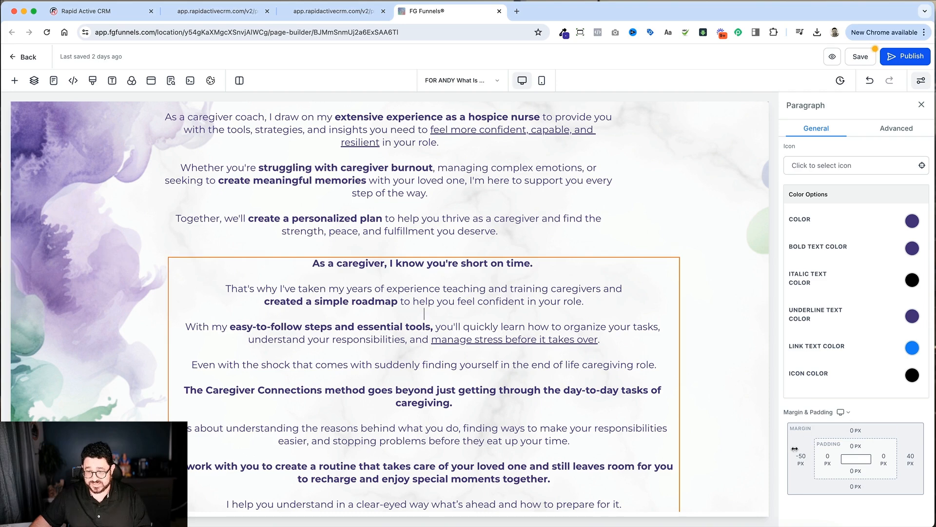
{"action": "left_click", "coordinate": [908, 458]}
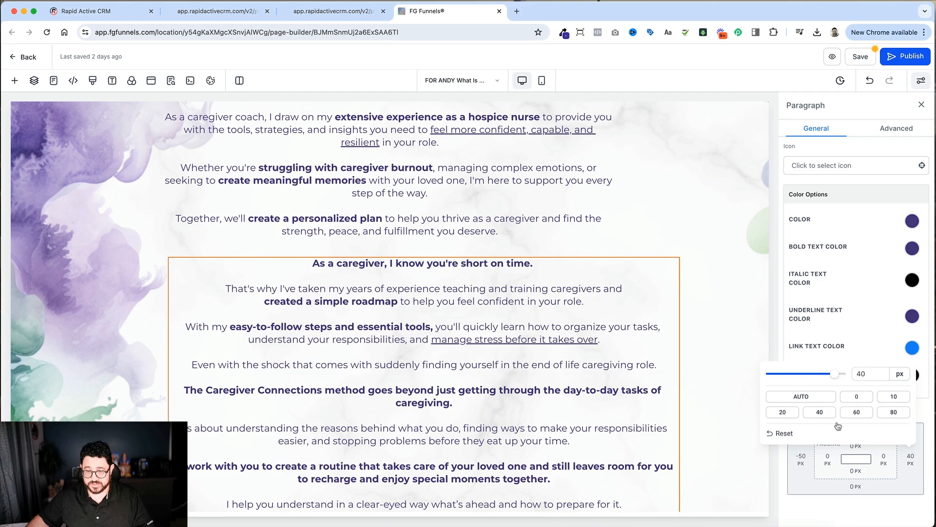
{"action": "left_click", "coordinate": [857, 396]}
{"action": "left_click", "coordinate": [801, 459]}
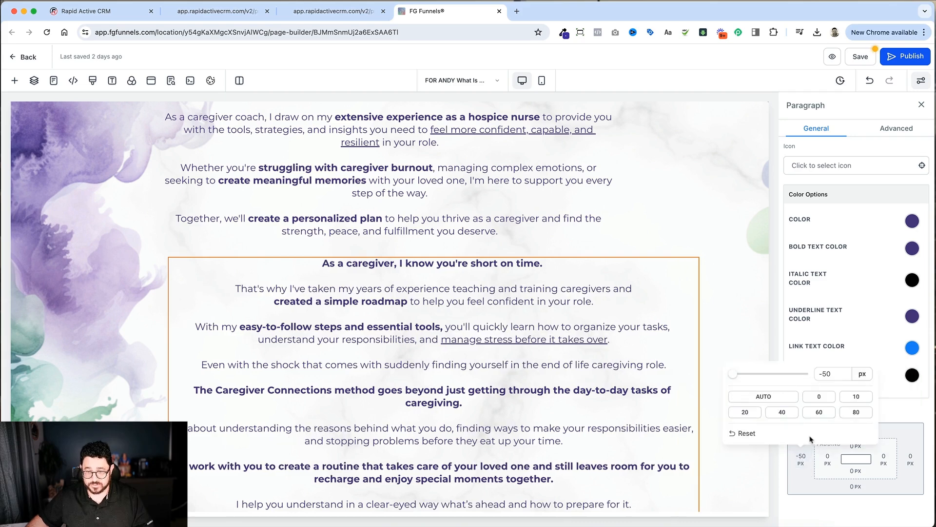
{"action": "left_click", "coordinate": [824, 396]}
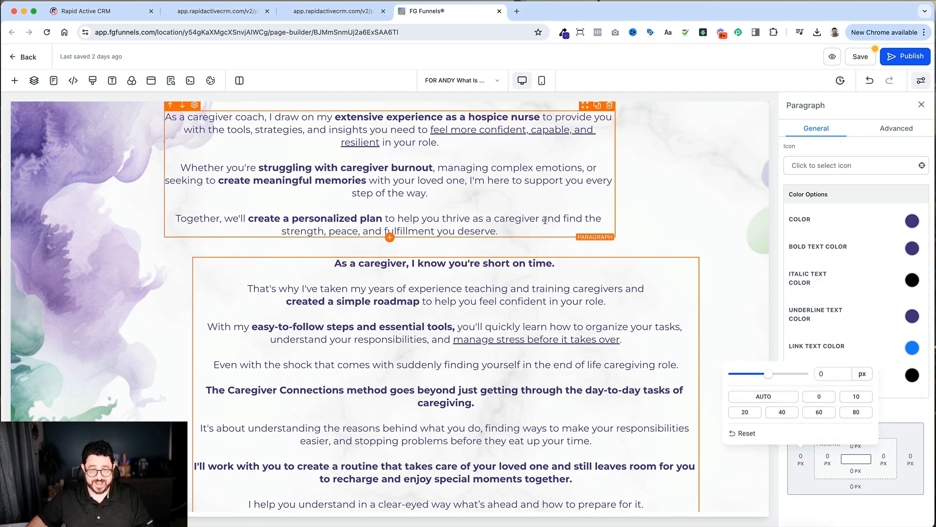
Step: Move the "short on time" paragraph directly below the "As a caregiver coach" paragraph and set its top padding to 40 px
{"action": "left_click", "coordinate": [667, 258]}
{"action": "left_click_drag", "start_coordinate": [668, 254], "coordinate": [532, 269]}
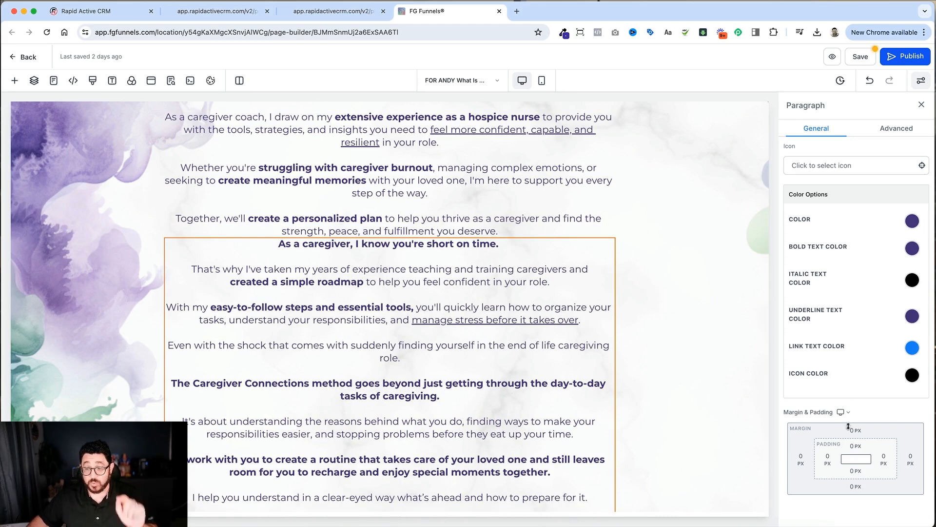
{"action": "left_click", "coordinate": [856, 446]}
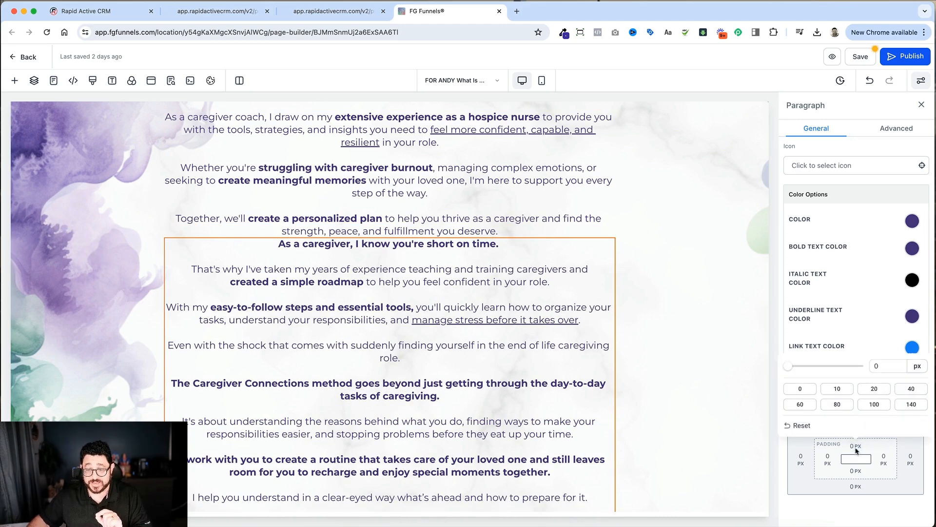
{"action": "left_click", "coordinate": [911, 389]}
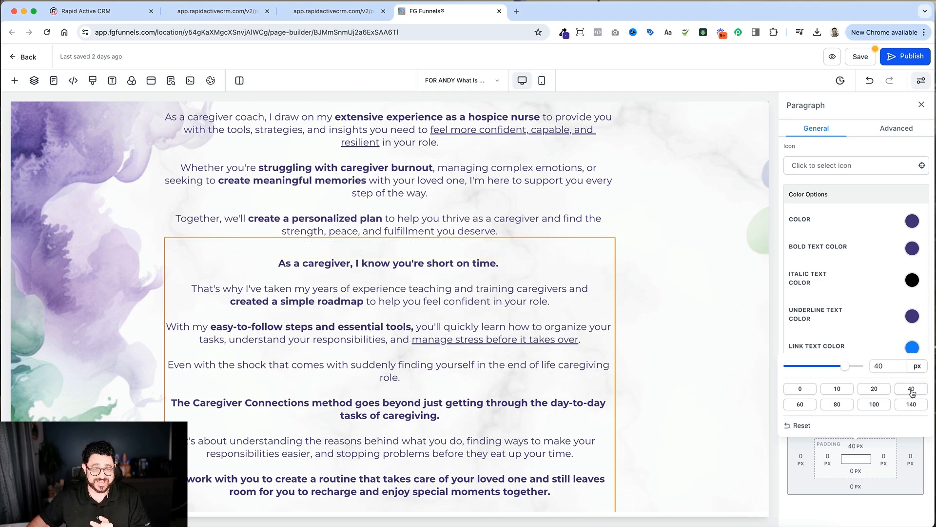
{"action": "left_click", "coordinate": [736, 394]}
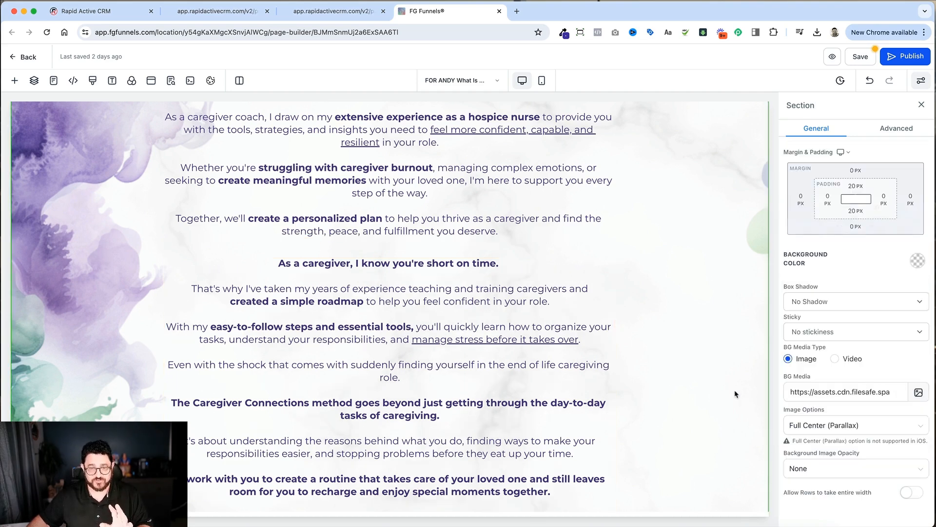
Step: Center the text of the "Feeling alone in your caregiving journey?" sub headline
{"action": "scroll", "coordinate": [731, 395], "scroll_direction": "up", "scroll_amount": 3}
{"action": "scroll", "coordinate": [731, 394], "scroll_direction": "up", "scroll_amount": 6}
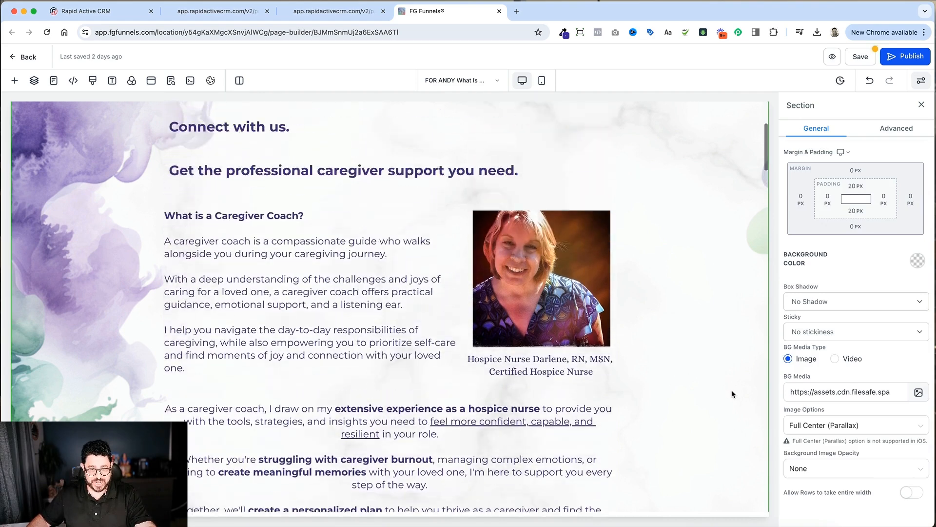
{"action": "scroll", "coordinate": [732, 394], "scroll_direction": "down", "scroll_amount": 5}
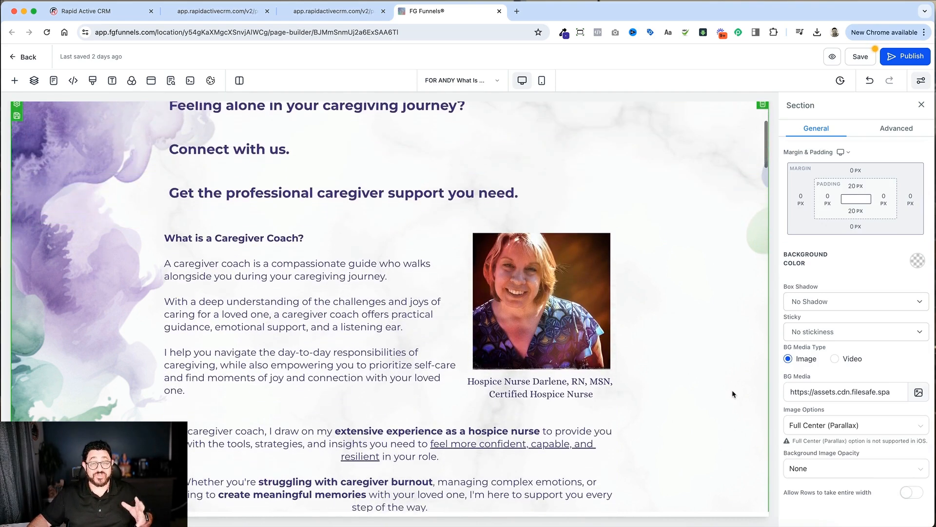
{"action": "scroll", "coordinate": [732, 394], "scroll_direction": "up", "scroll_amount": 3}
{"action": "left_click", "coordinate": [385, 235]}
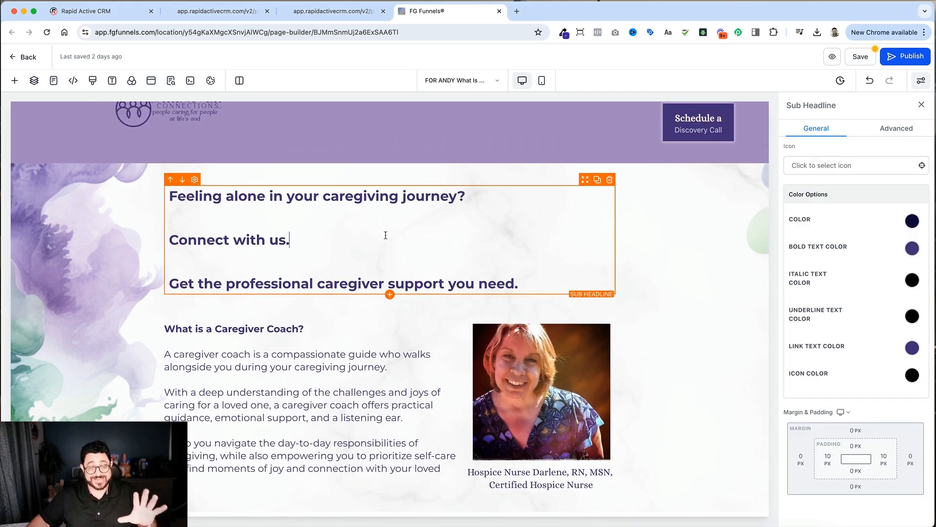
{"action": "scroll", "coordinate": [850, 312], "scroll_direction": "up", "scroll_amount": 10}
{"action": "left_click", "coordinate": [839, 339]}
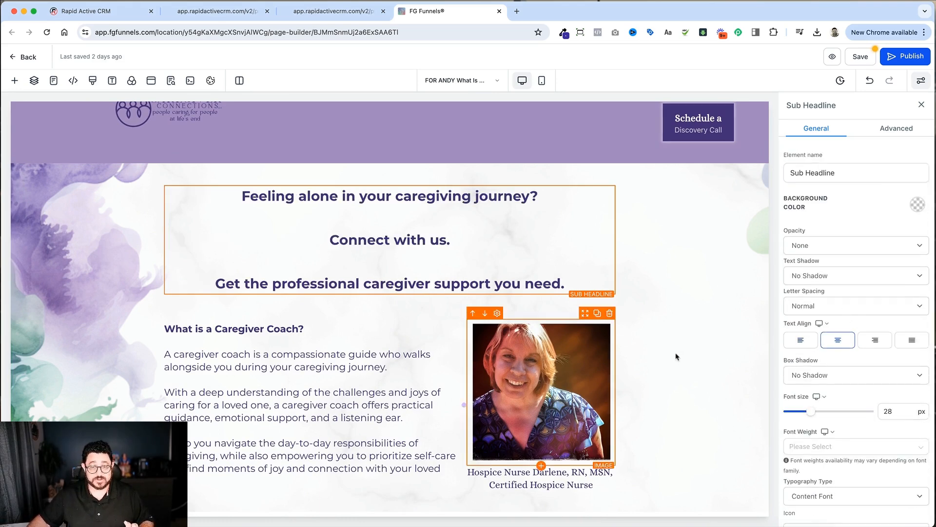
{"action": "left_click", "coordinate": [619, 335]}
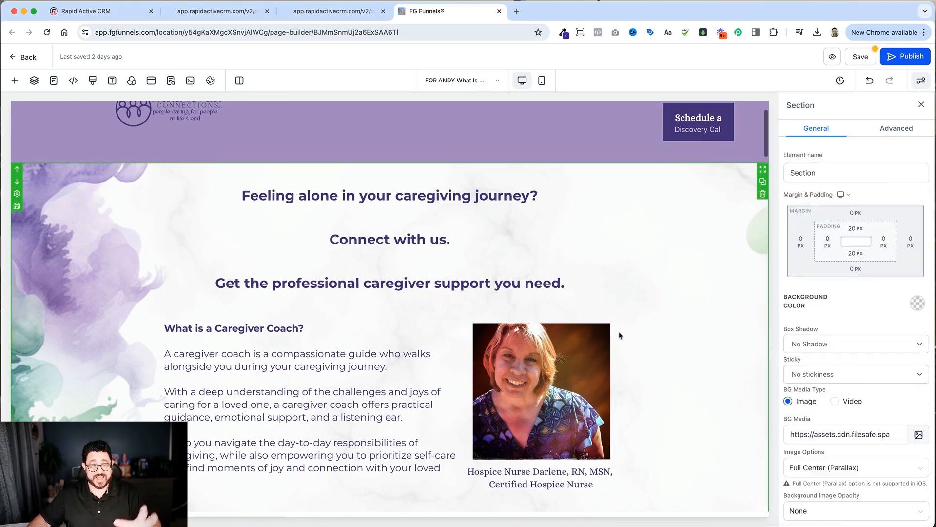
Step: Set the line height of the "Feeling alone in your caregiving journey?" sub headline to 1.3
{"action": "left_click", "coordinate": [458, 216]}
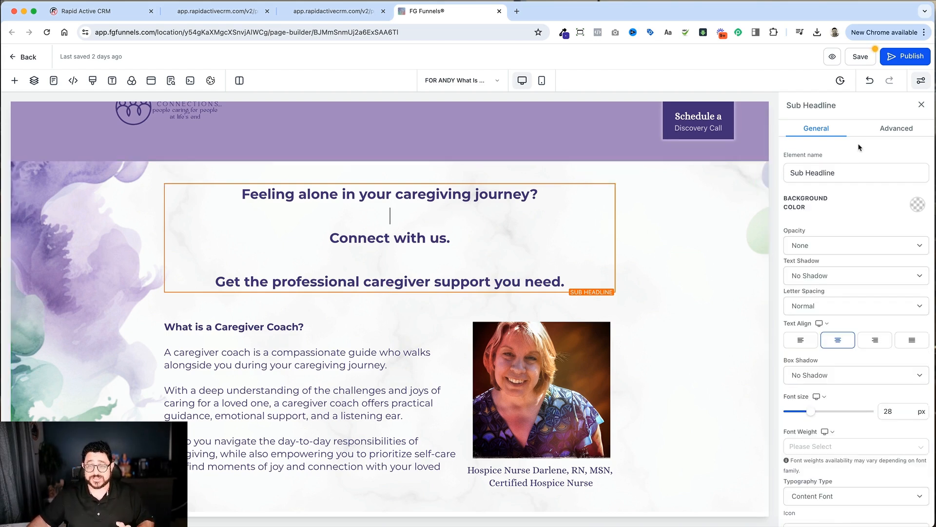
{"action": "left_click", "coordinate": [883, 133]}
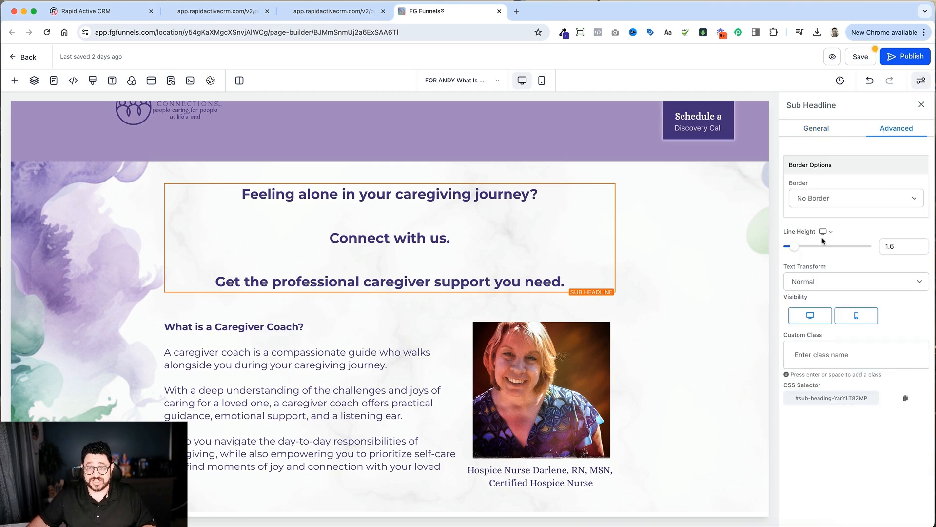
{"action": "left_click", "coordinate": [890, 245]}
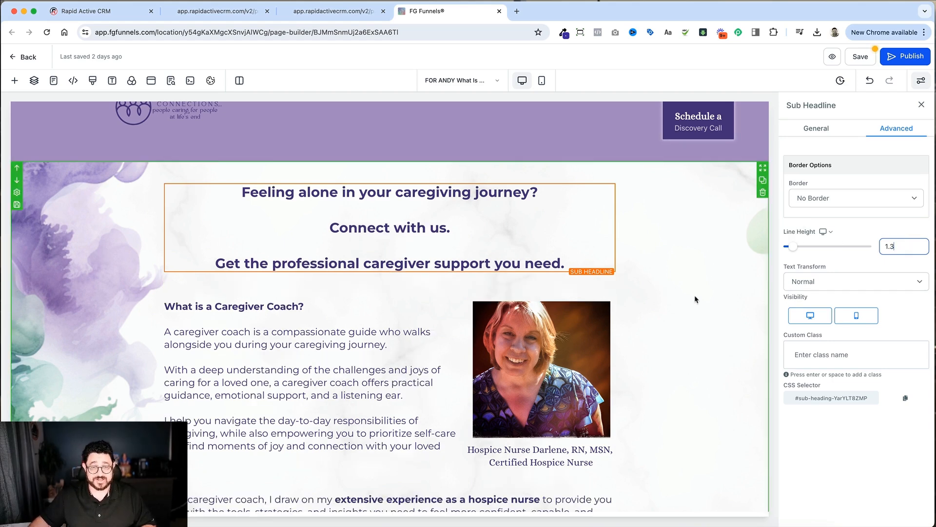
{"action": "left_click", "coordinate": [678, 279]}
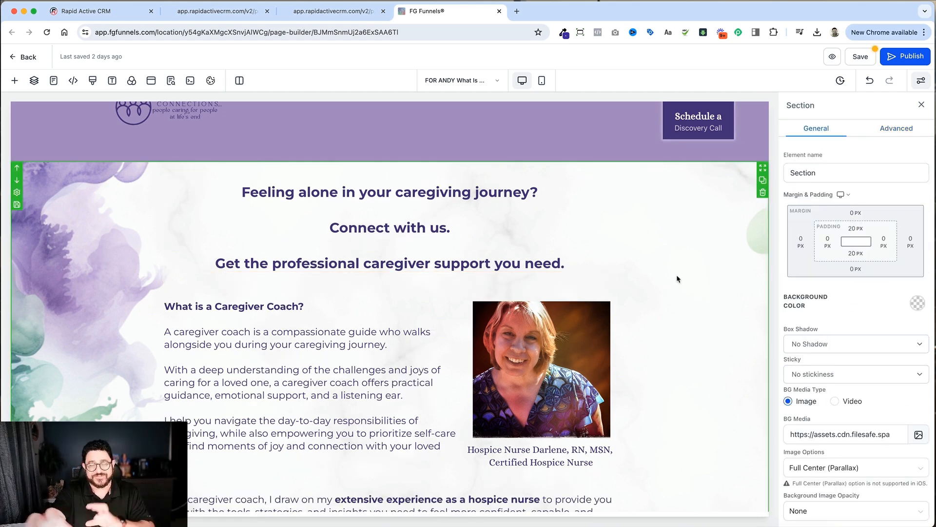